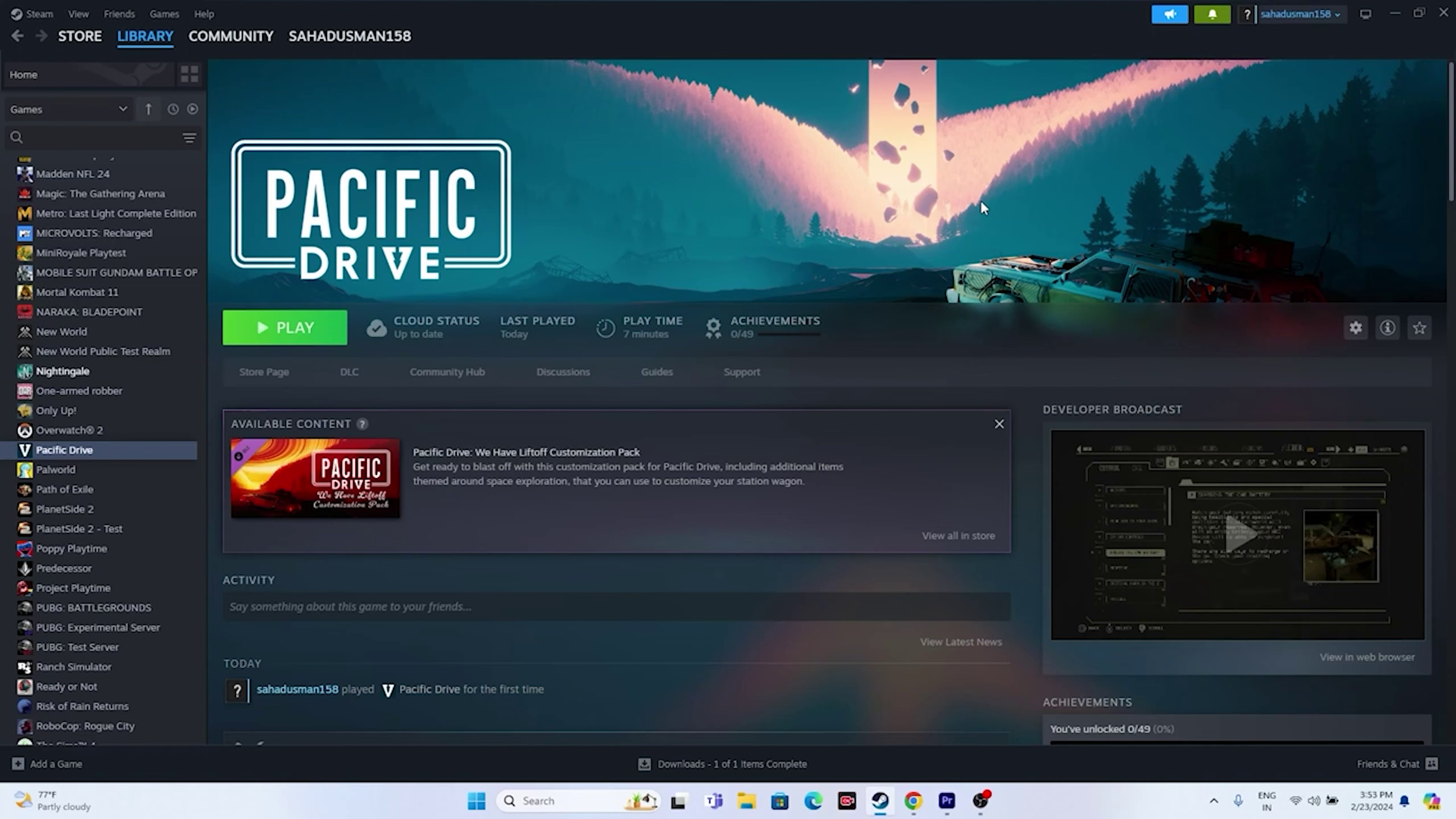
- Bring up the Windows power options and dismiss them without choosing one
left_click(485, 804)
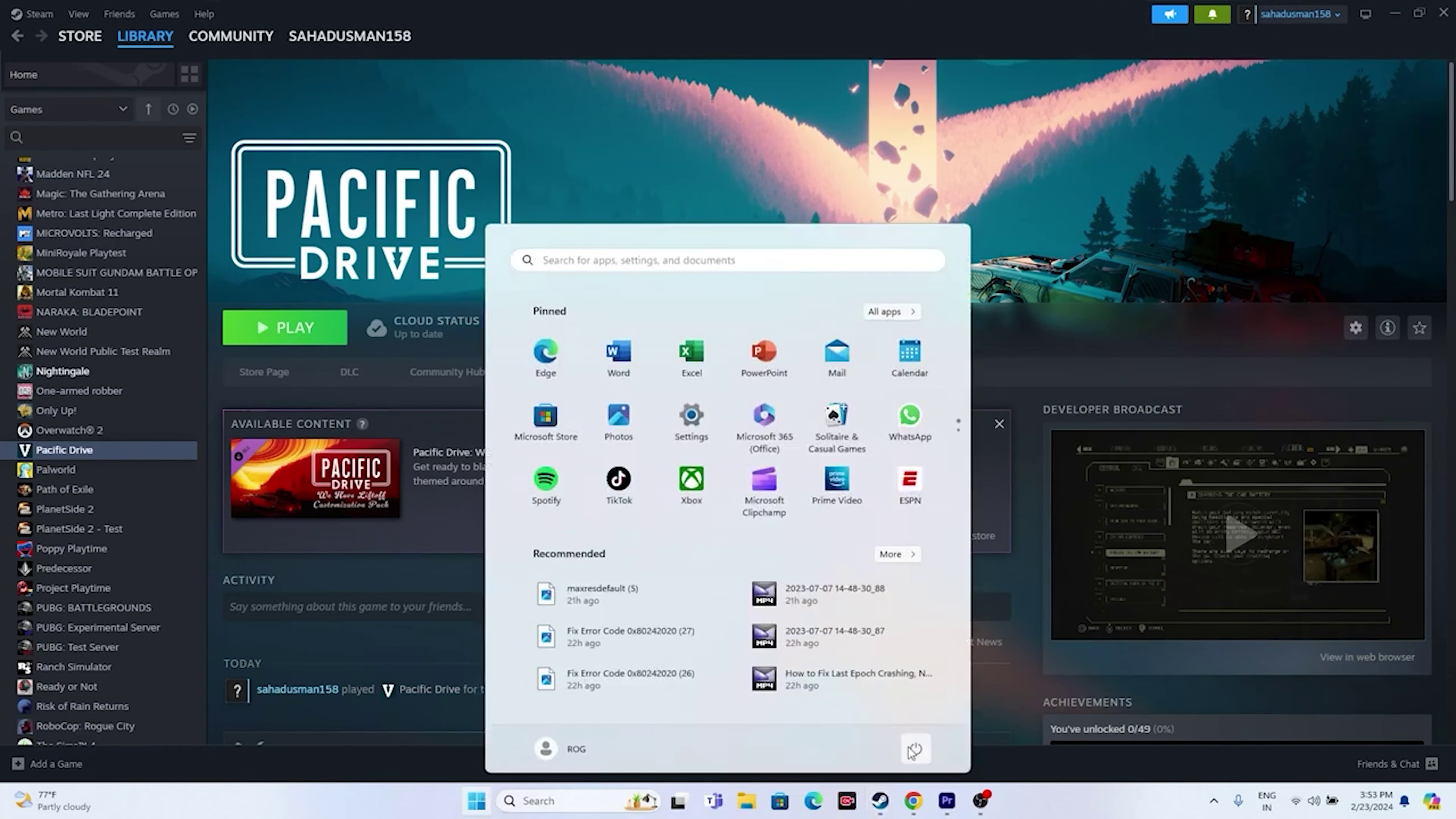
left_click(914, 749)
left_click(1074, 804)
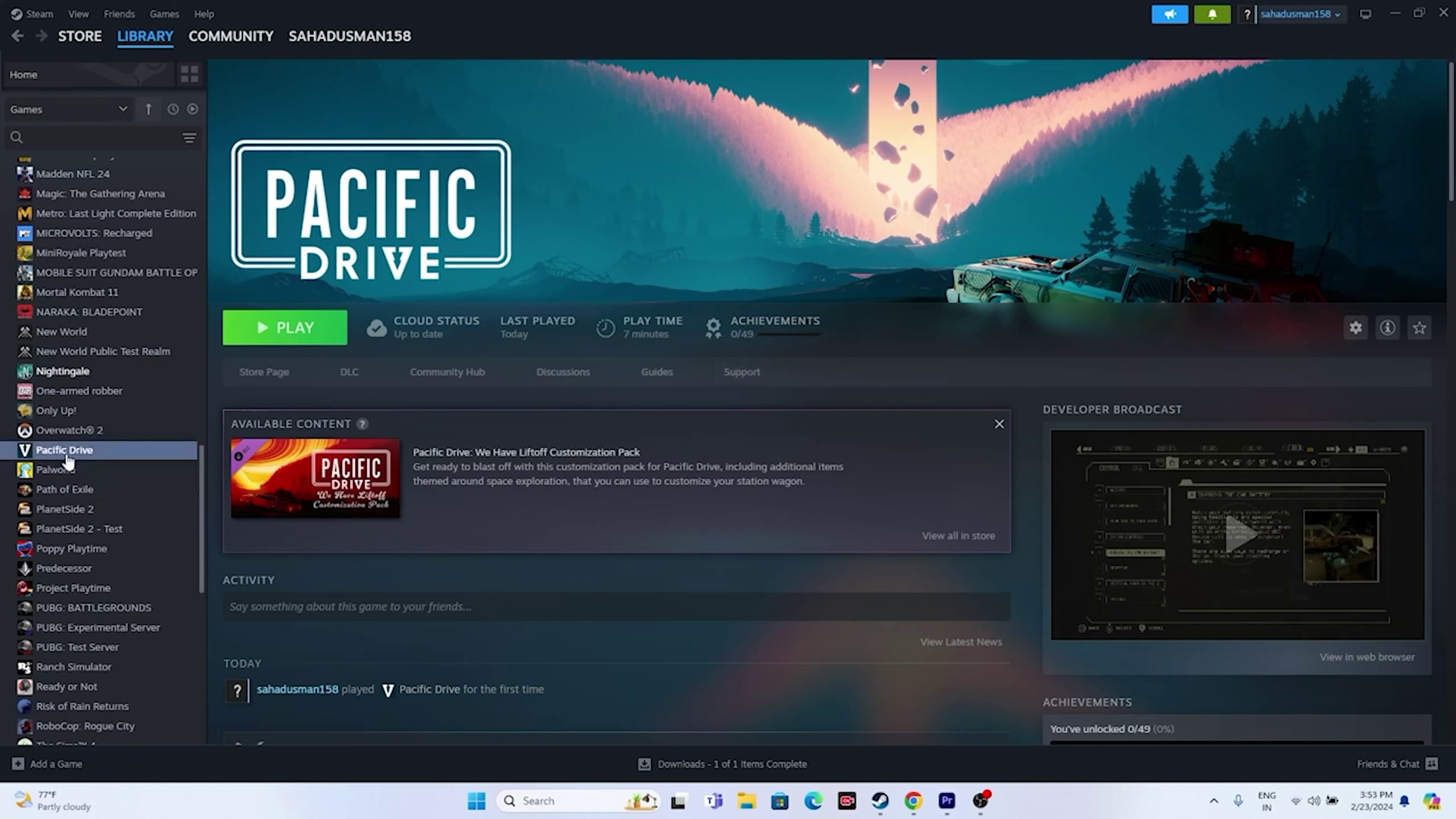
- Browse to Pacific Drive's installed files from its Steam properties, and maximize the game folder window
right_click(87, 449)
left_click(127, 565)
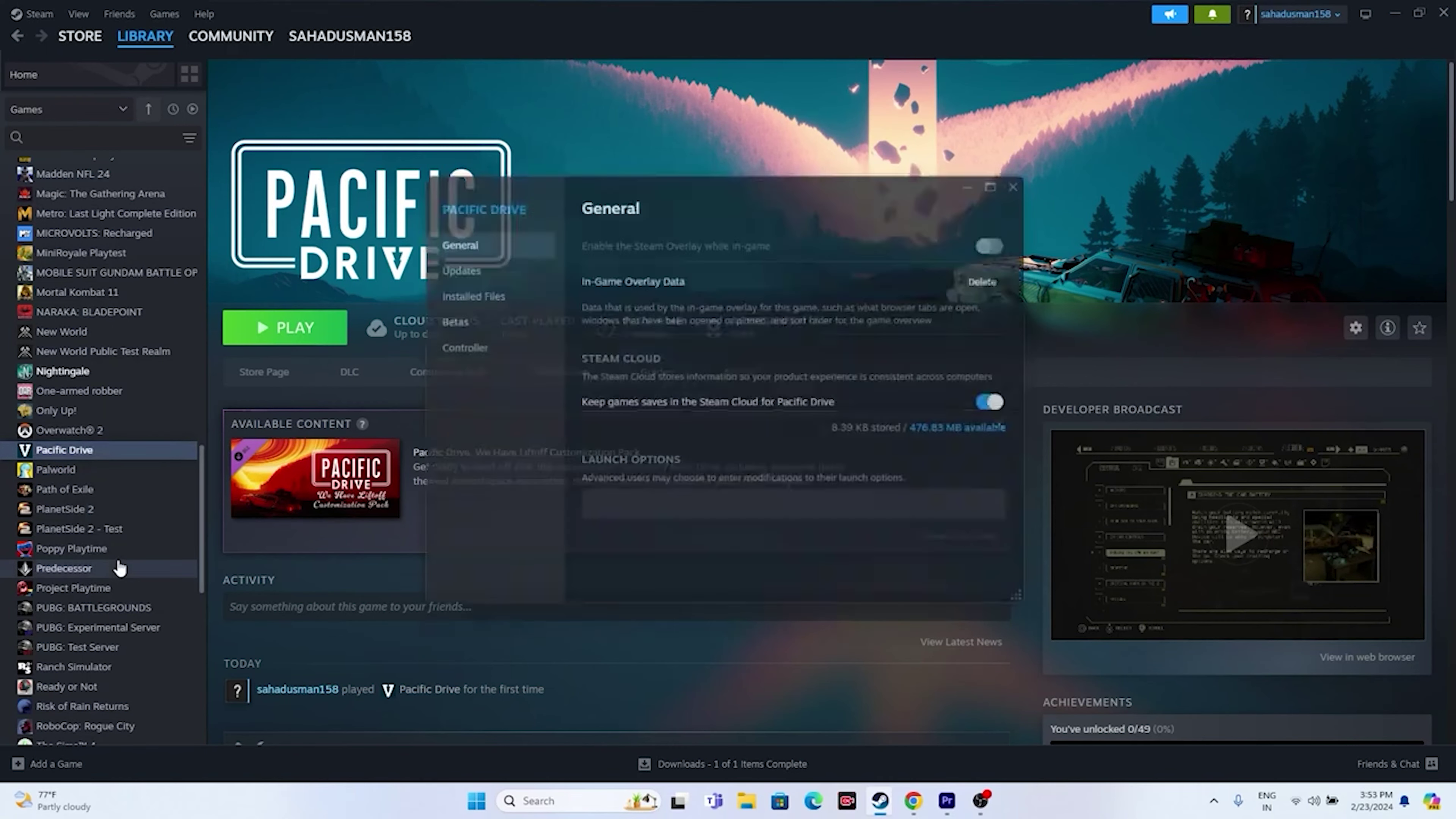
left_click(482, 304)
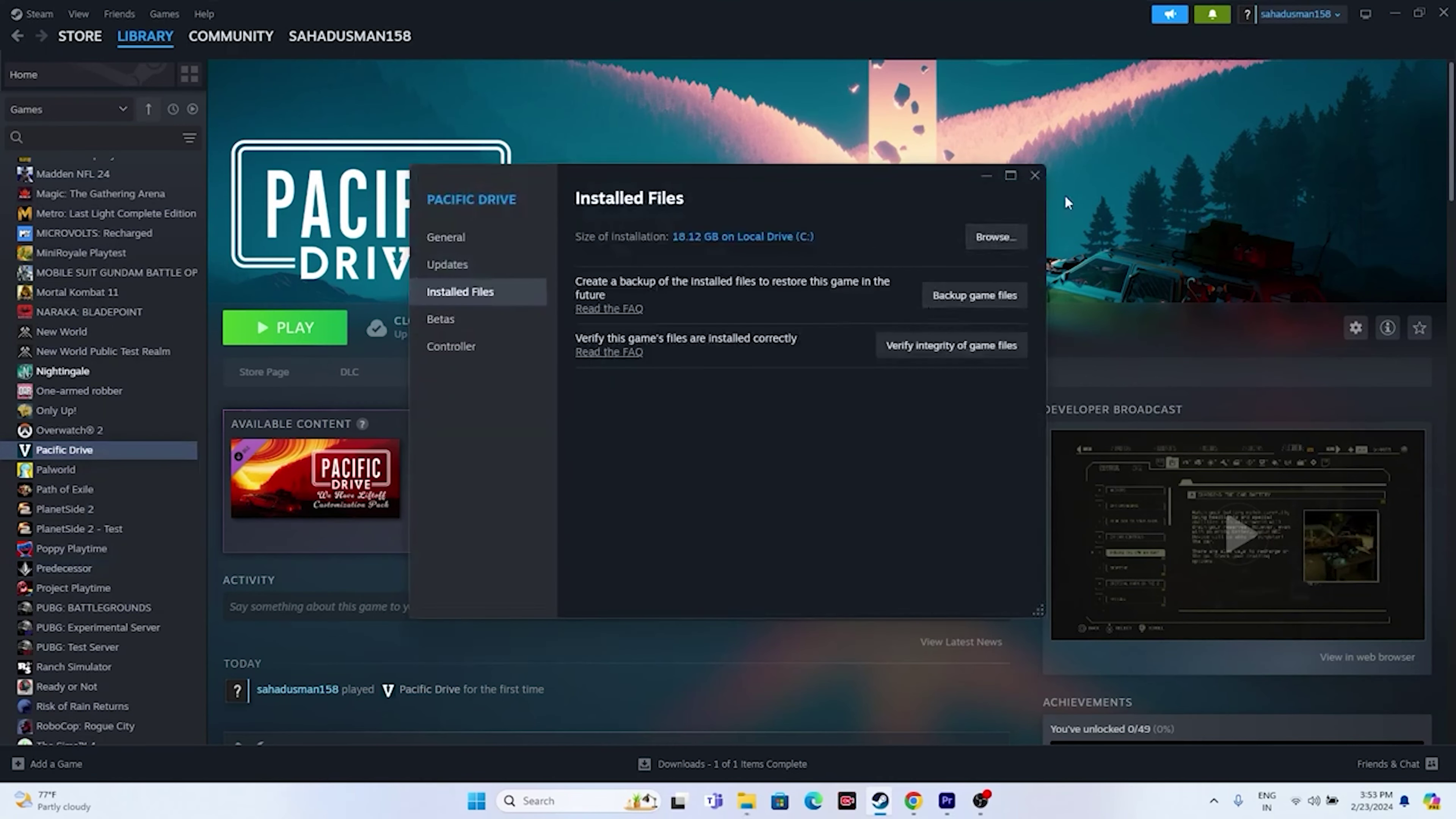
left_click(1032, 179)
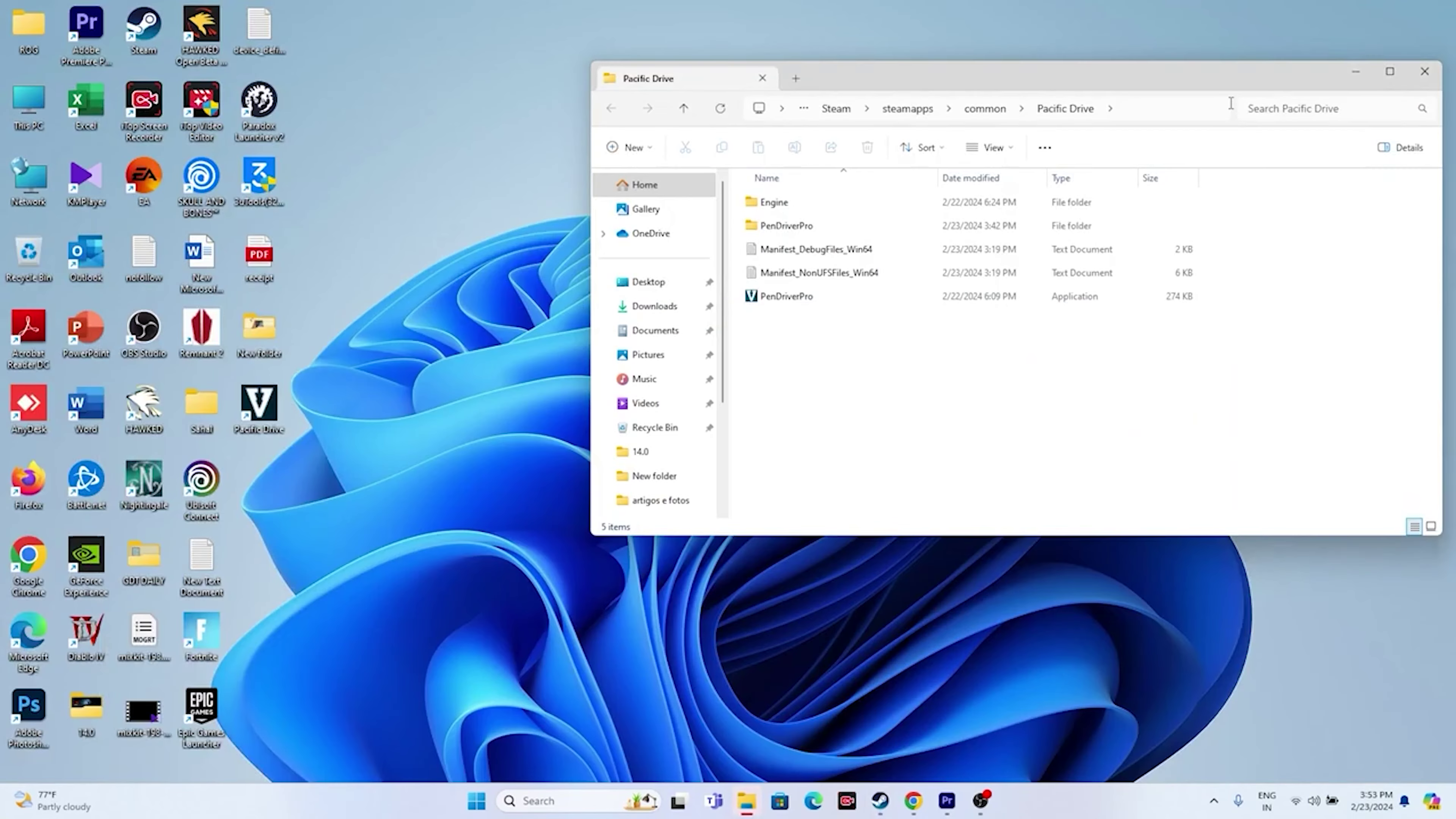
left_click(1393, 73)
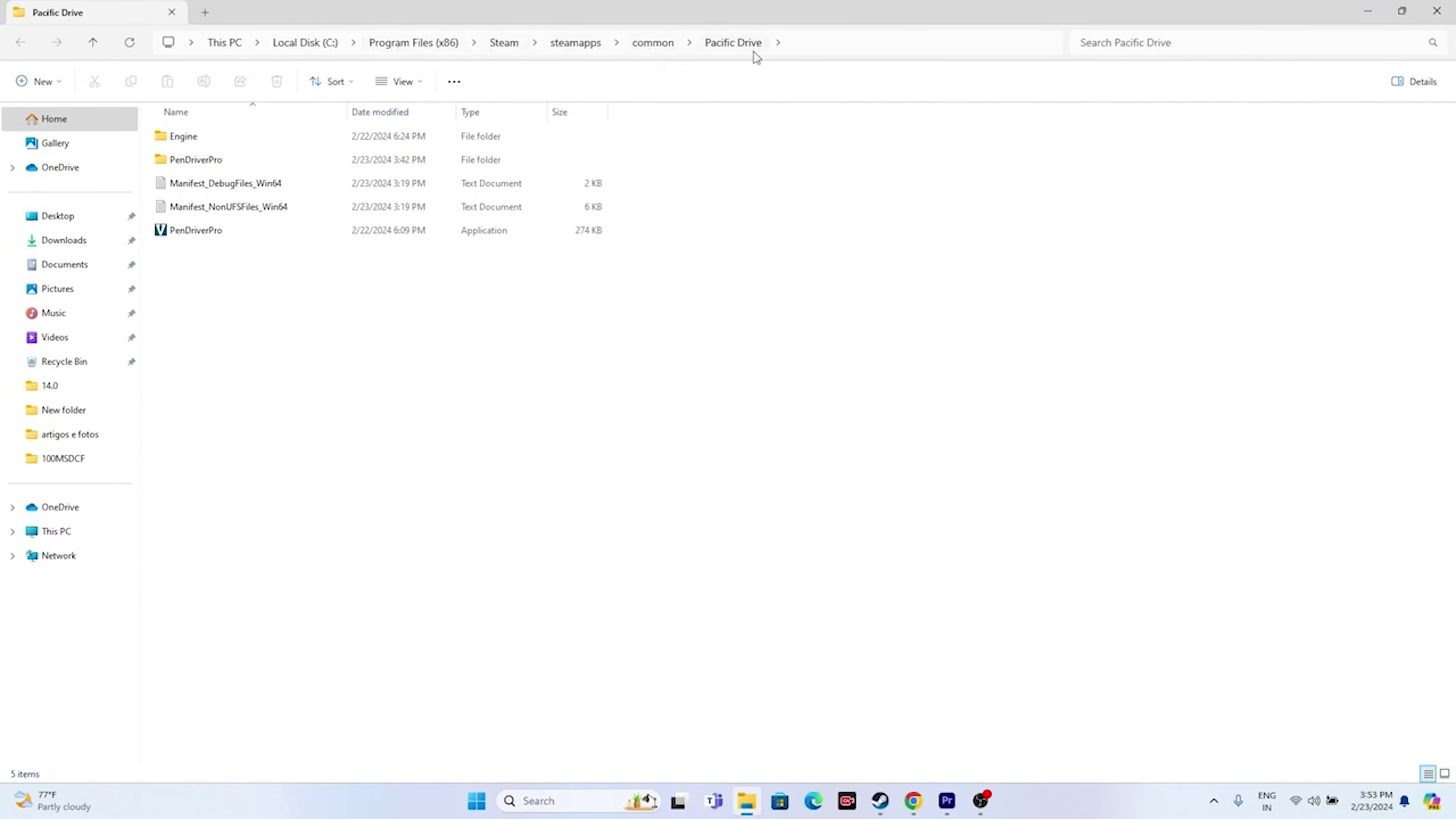
- Locate the PenDriverPro application in the game folder, and minimize the folder window
left_click(228, 229)
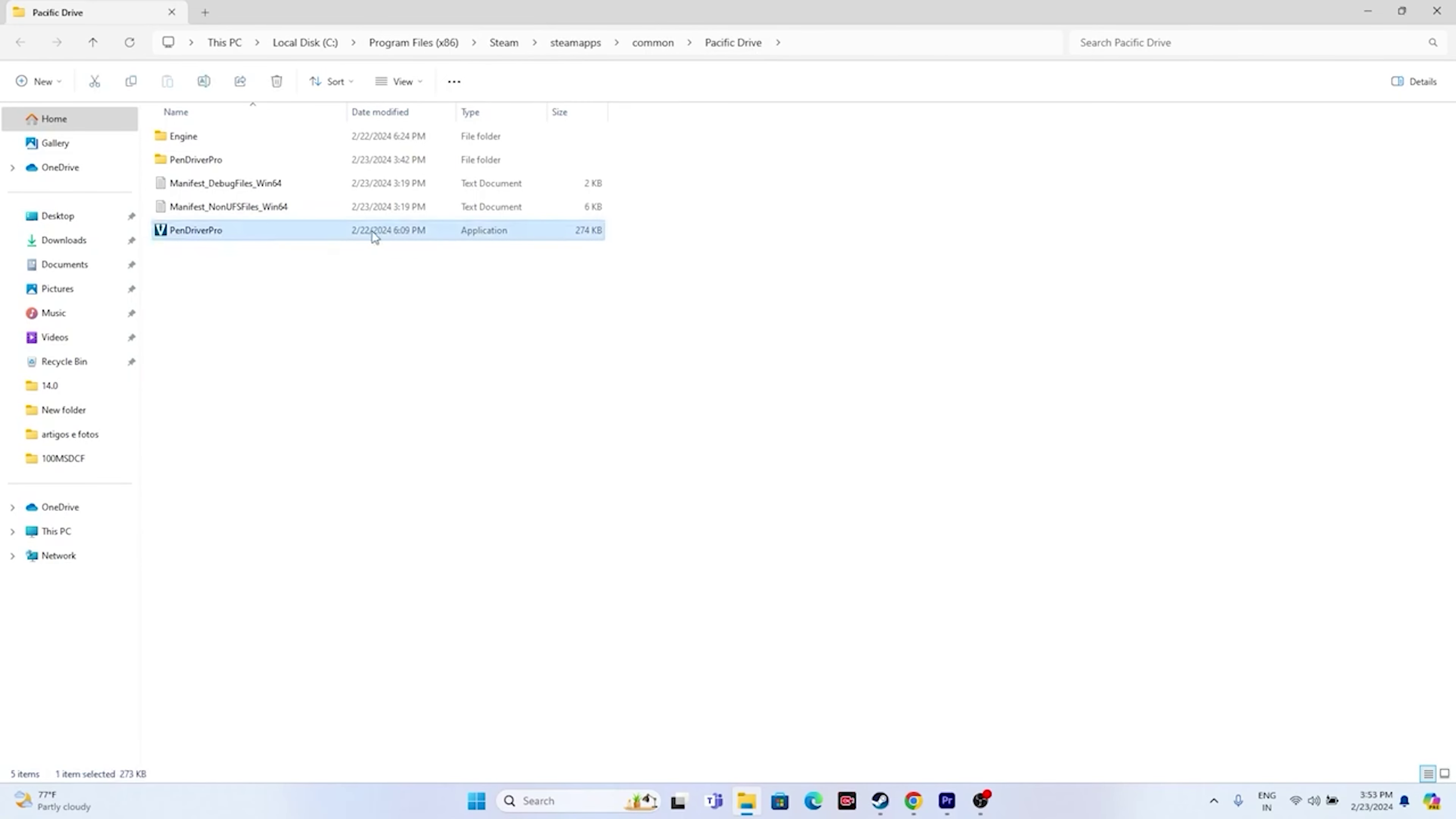
left_click(426, 297)
left_click(1367, 11)
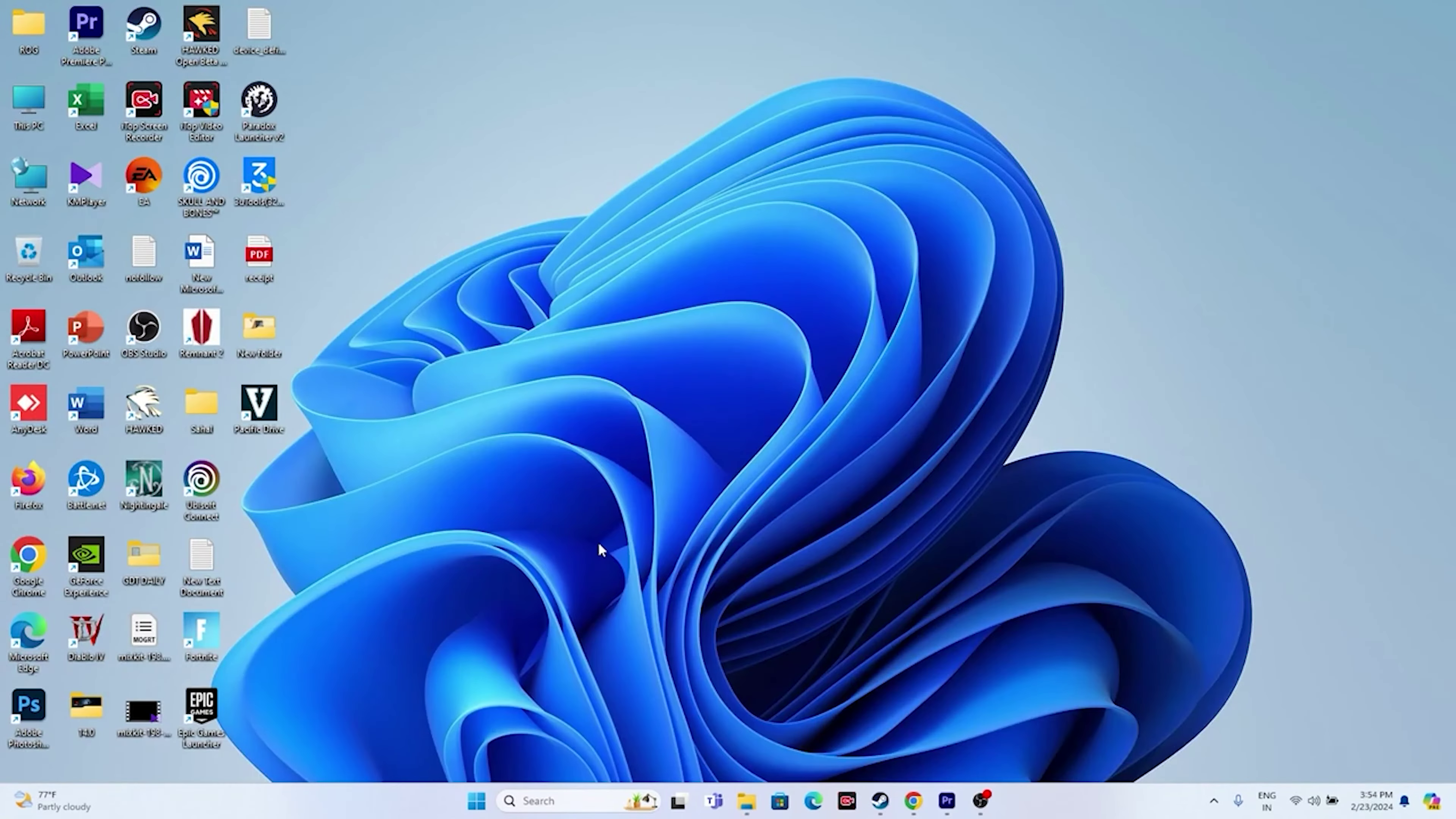
- Return to File Explorer and open the Program Files (x86) folder on Local Disk (C:)
left_click(755, 806)
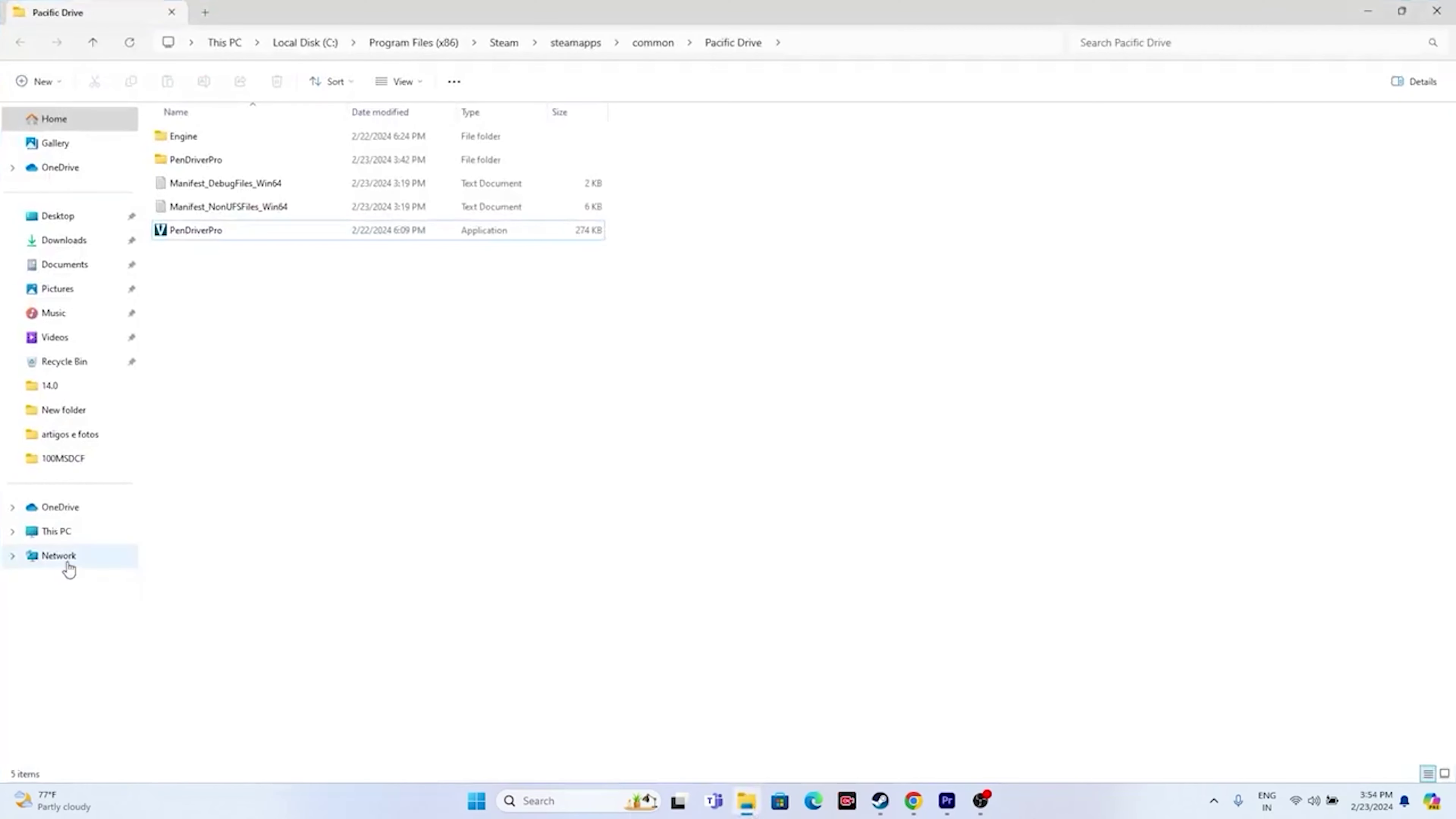
left_click(56, 531)
double_click(235, 158)
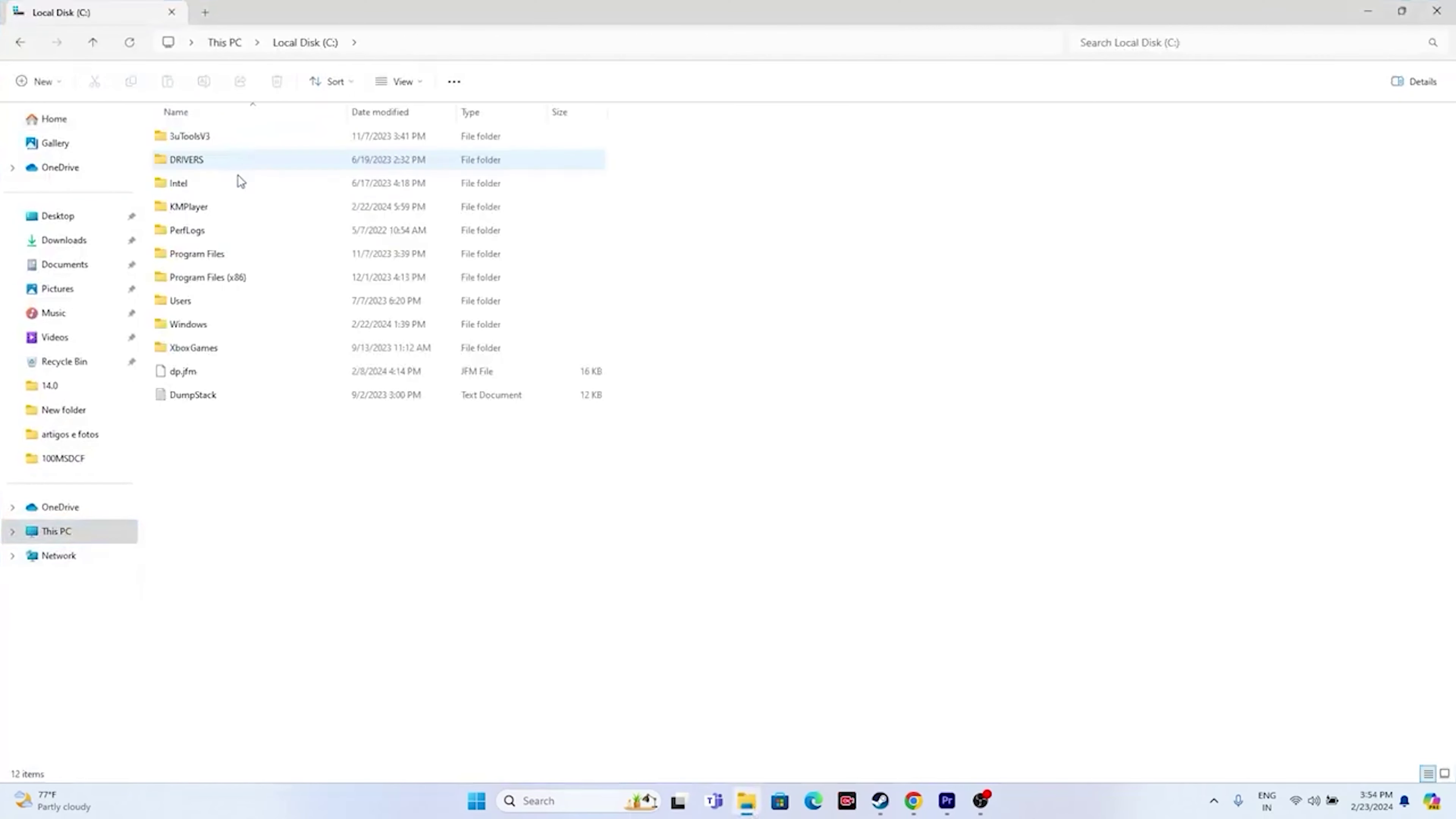
left_click(228, 274)
double_click(230, 279)
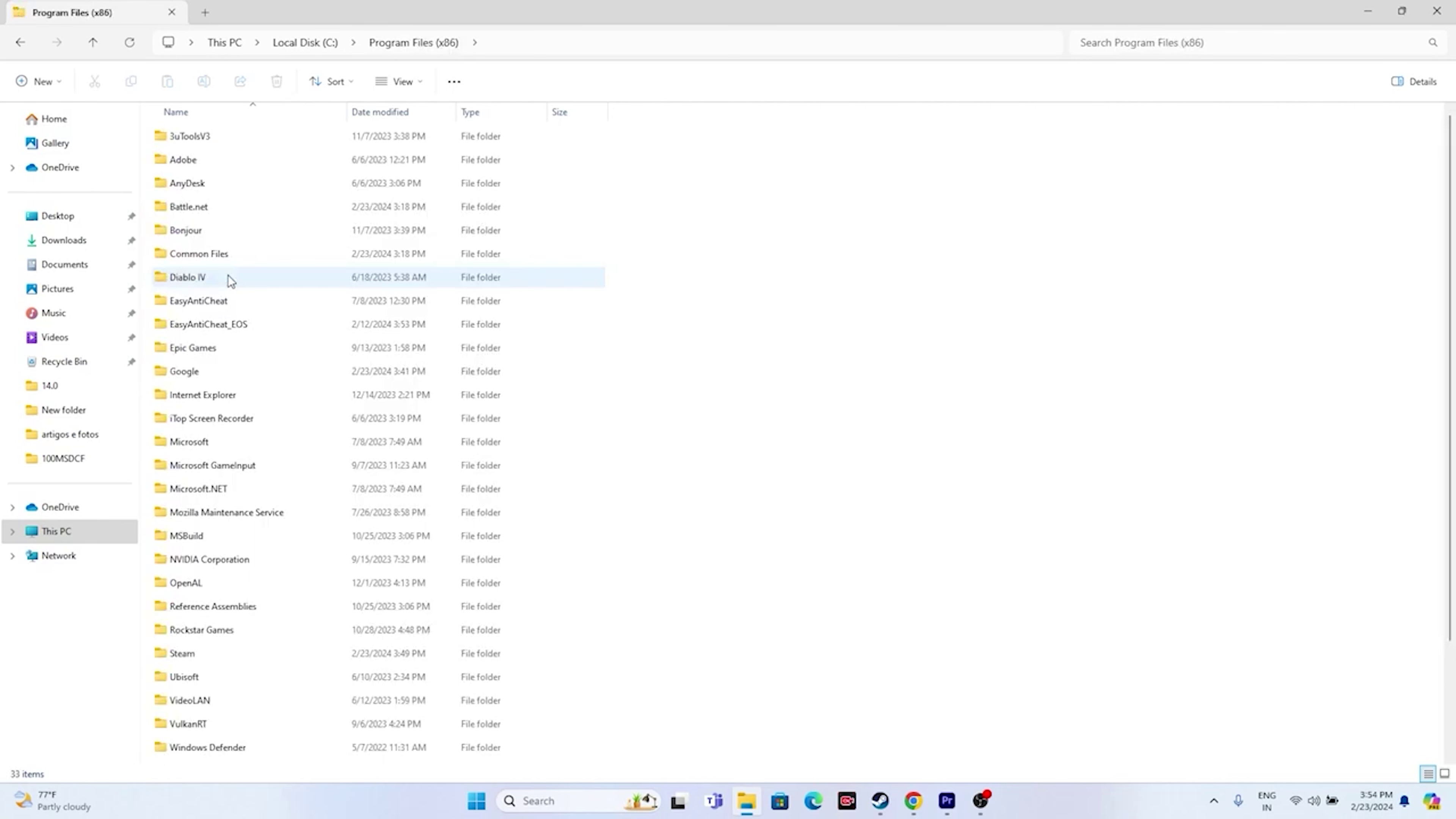
- Go through the Steam, steamapps and common folders to open the Pacific Drive game folder
scroll(230, 280, "down", 2)
double_click(183, 520)
scroll(227, 355, "down", 1)
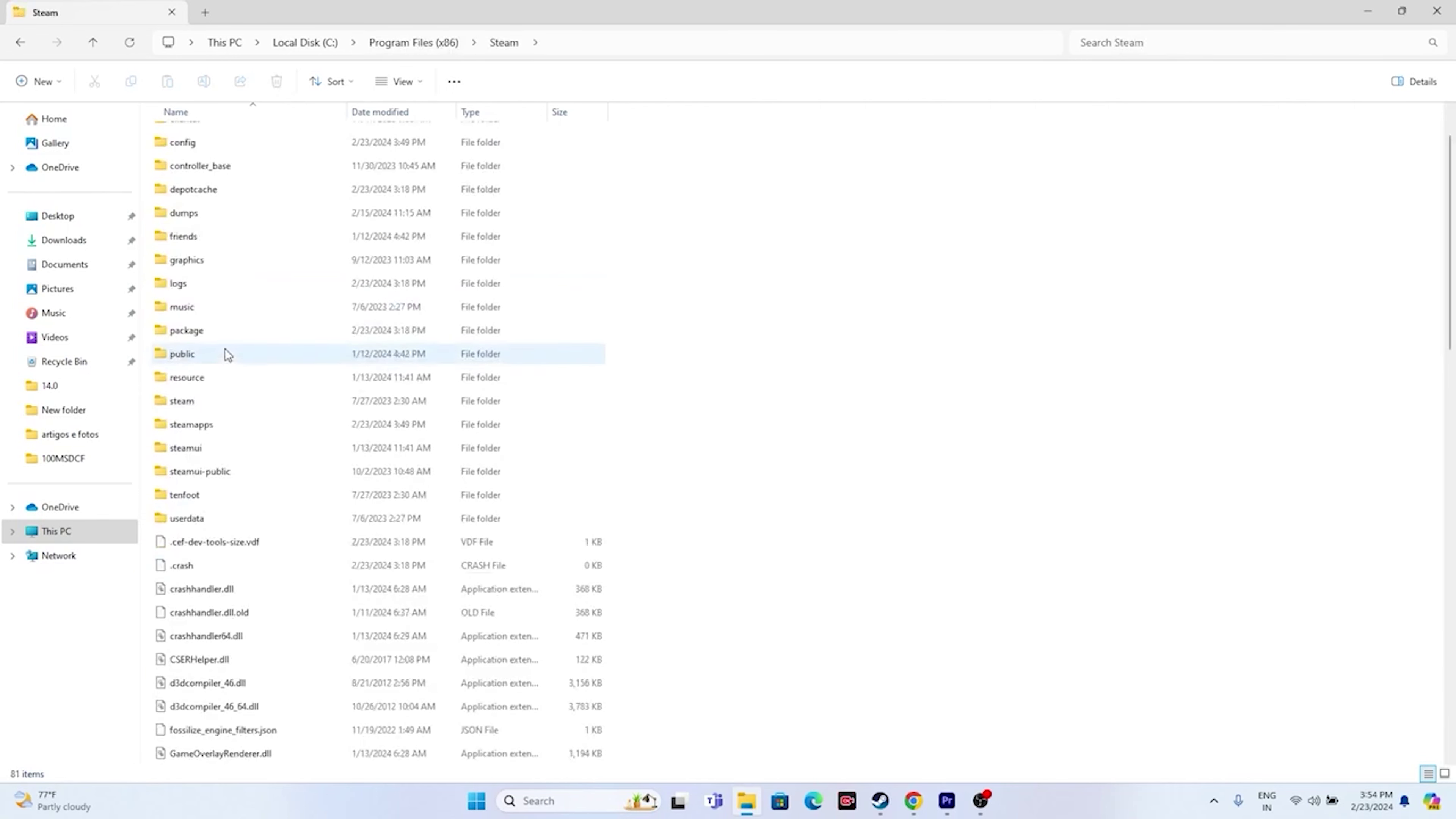
double_click(195, 424)
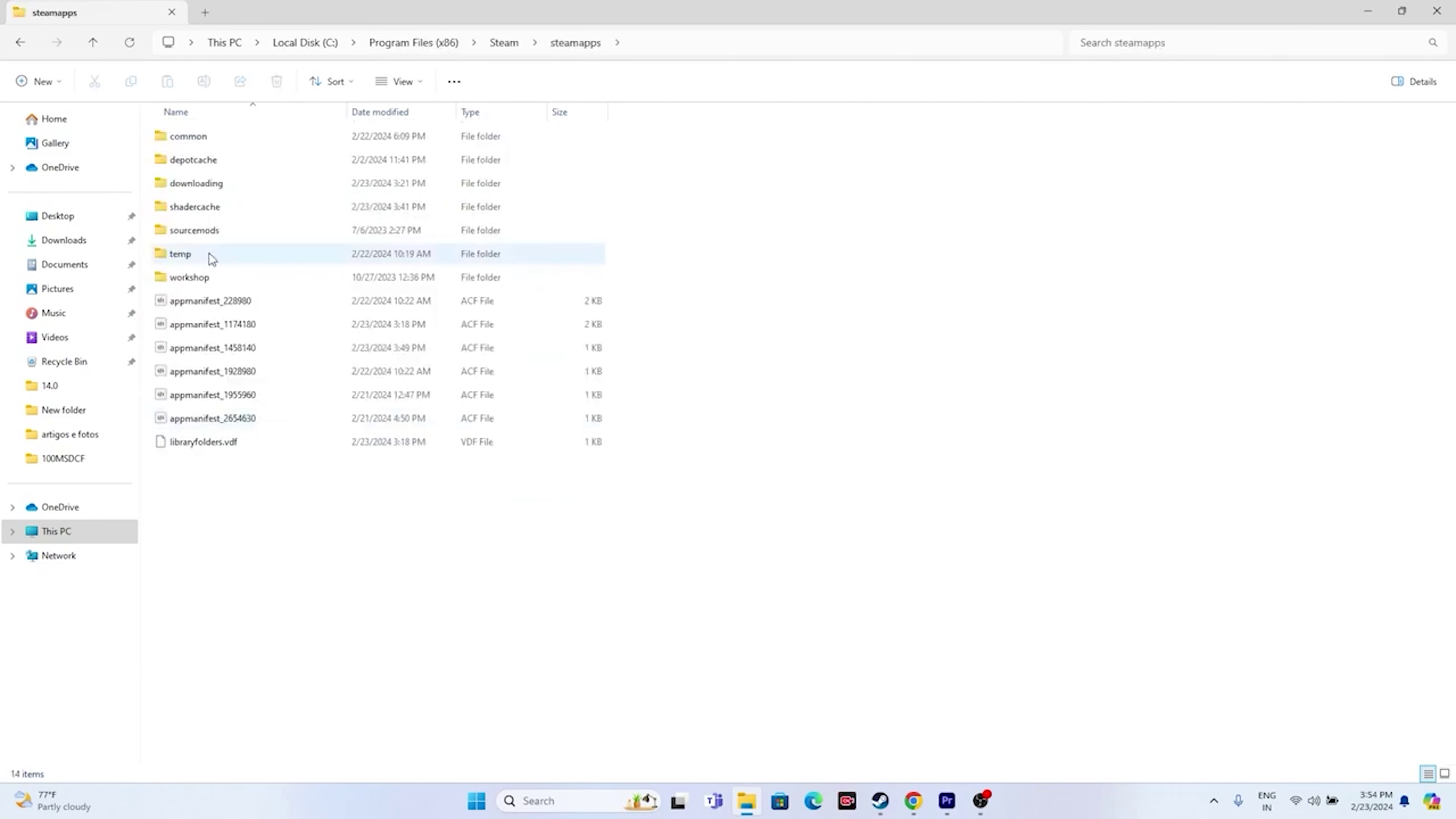
double_click(198, 141)
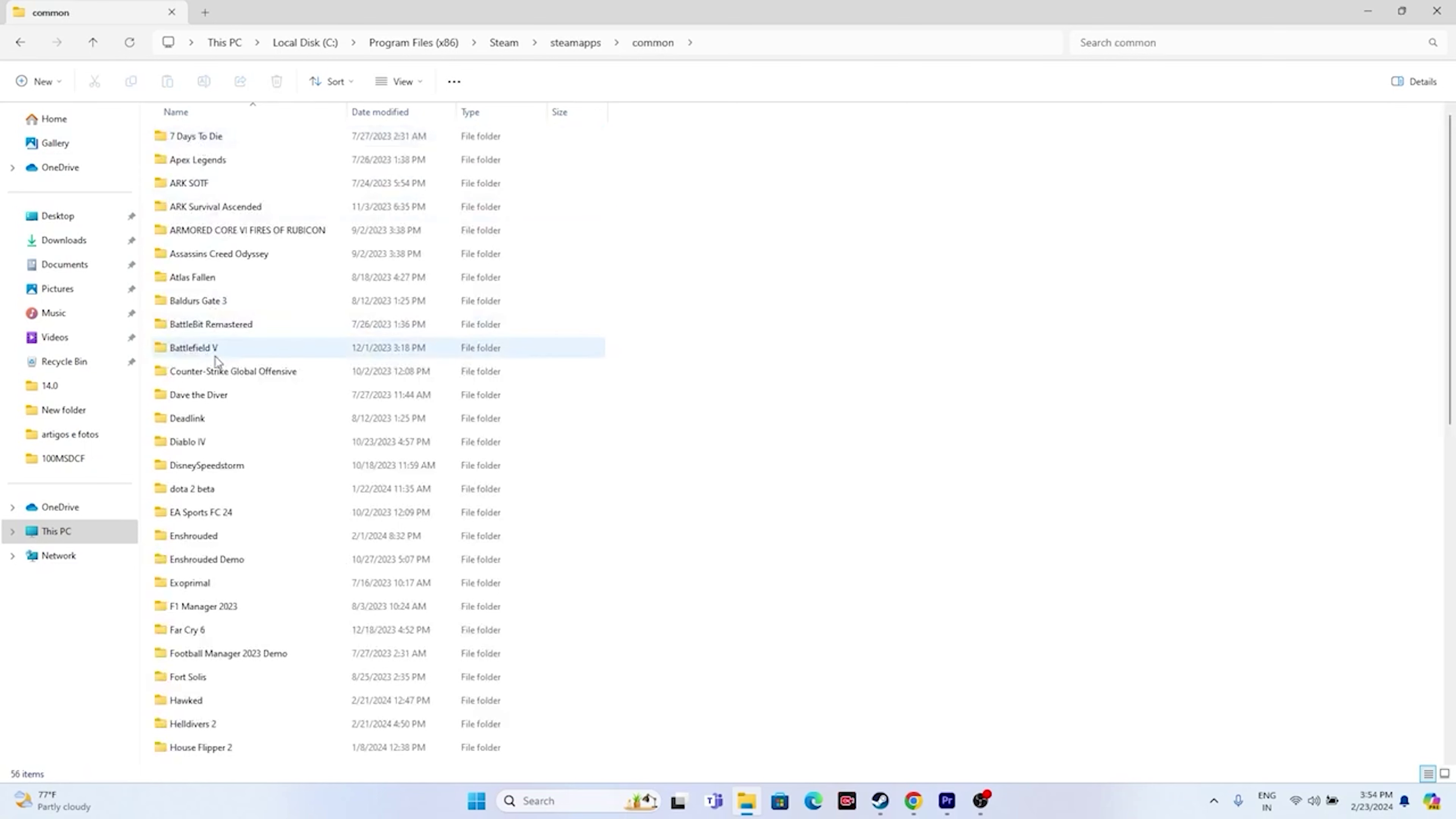
scroll(217, 360, "down", 7)
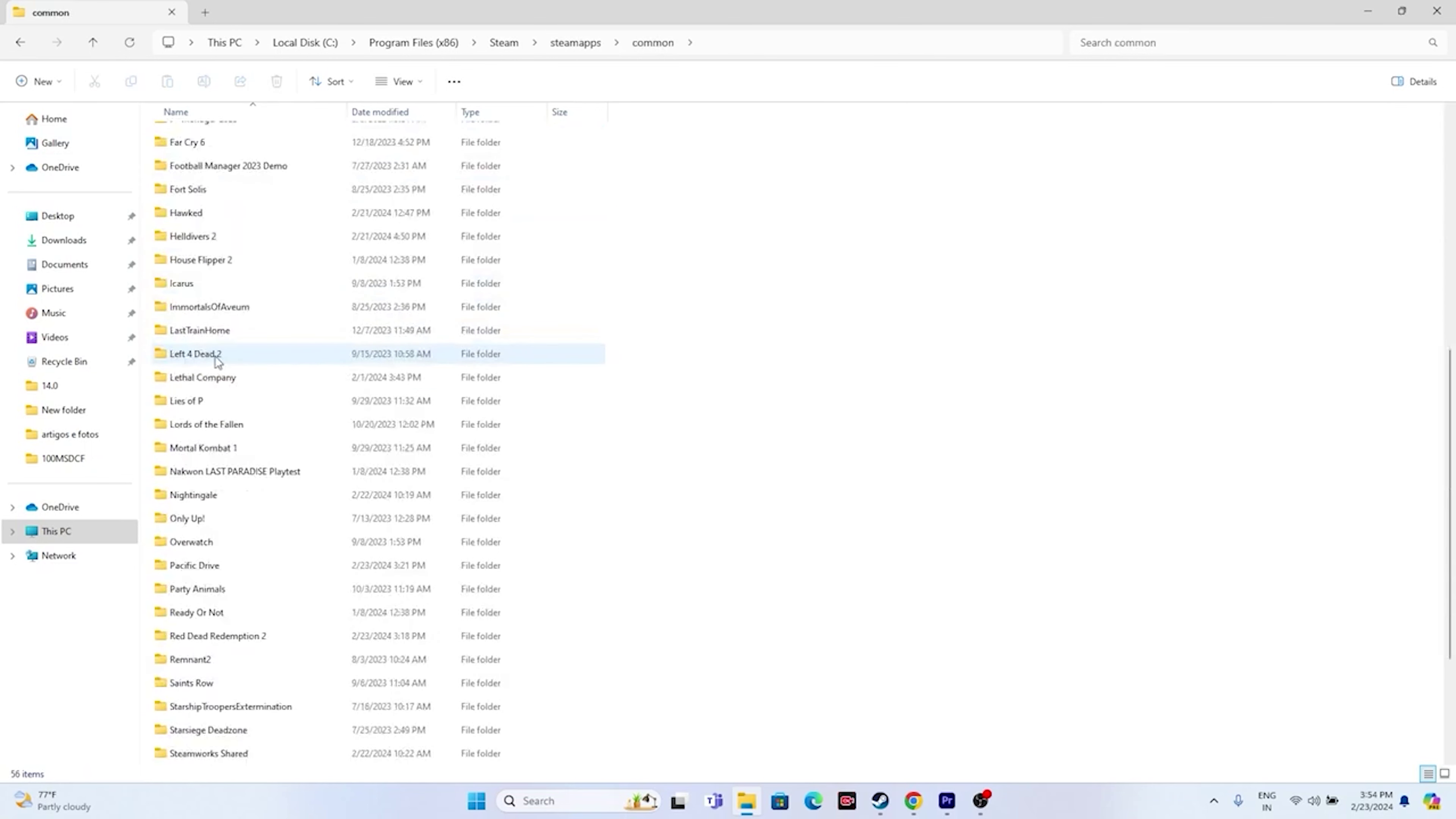
scroll(217, 361, "down", 2)
double_click(210, 423)
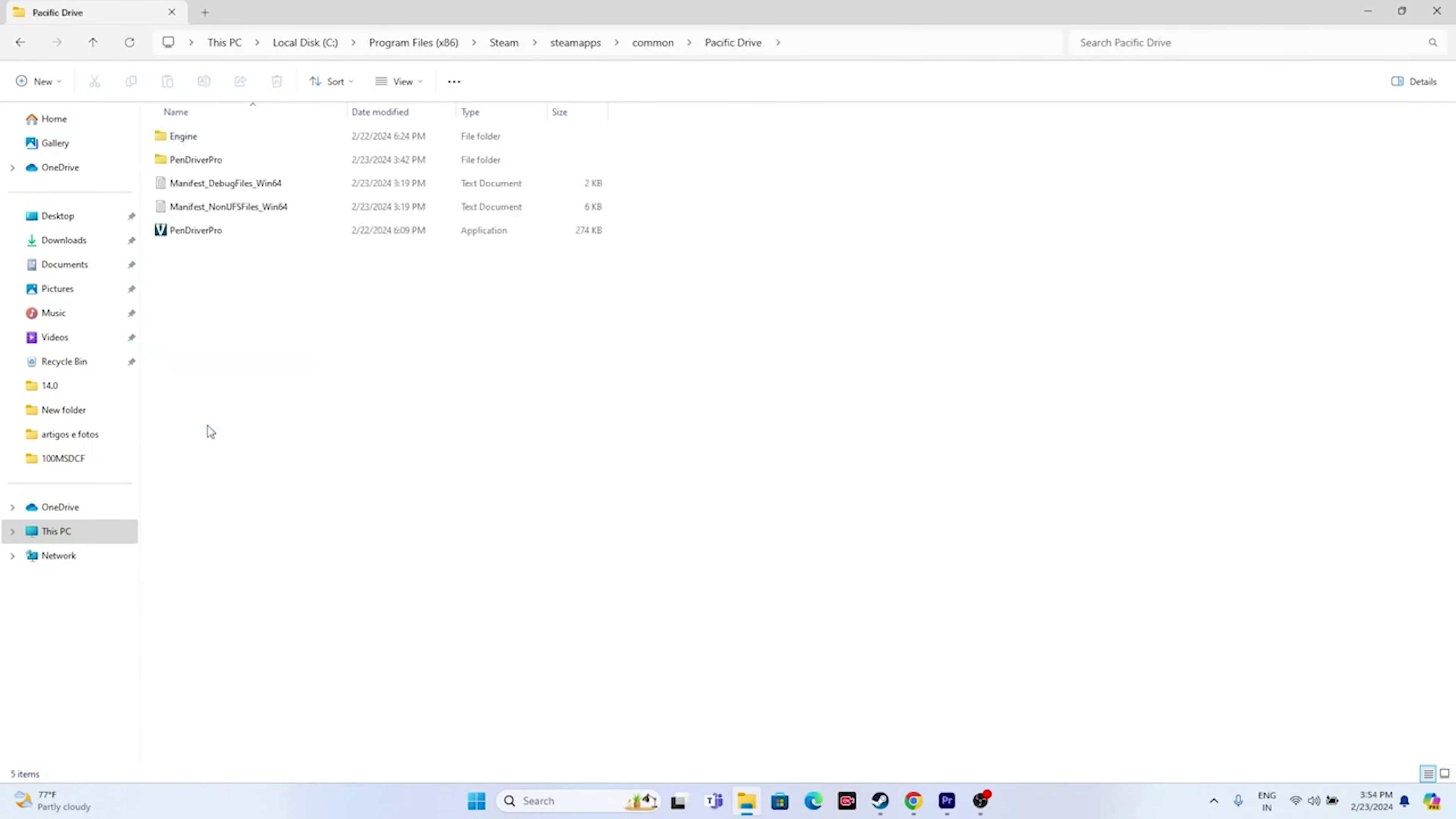
- Open the compatibility properties of the PenDriverPro application
left_click(380, 235)
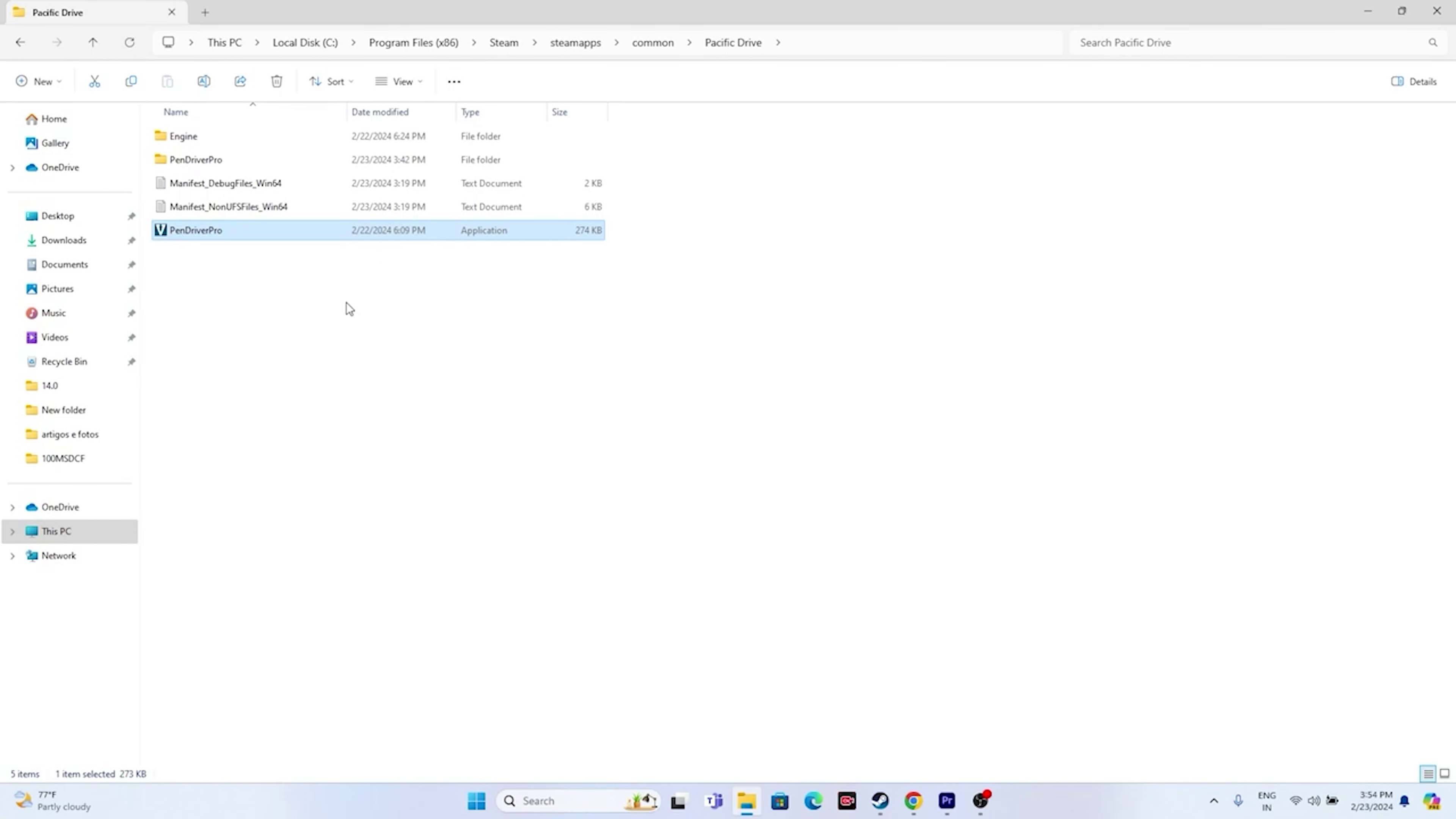
right_click(228, 233)
left_click(309, 523)
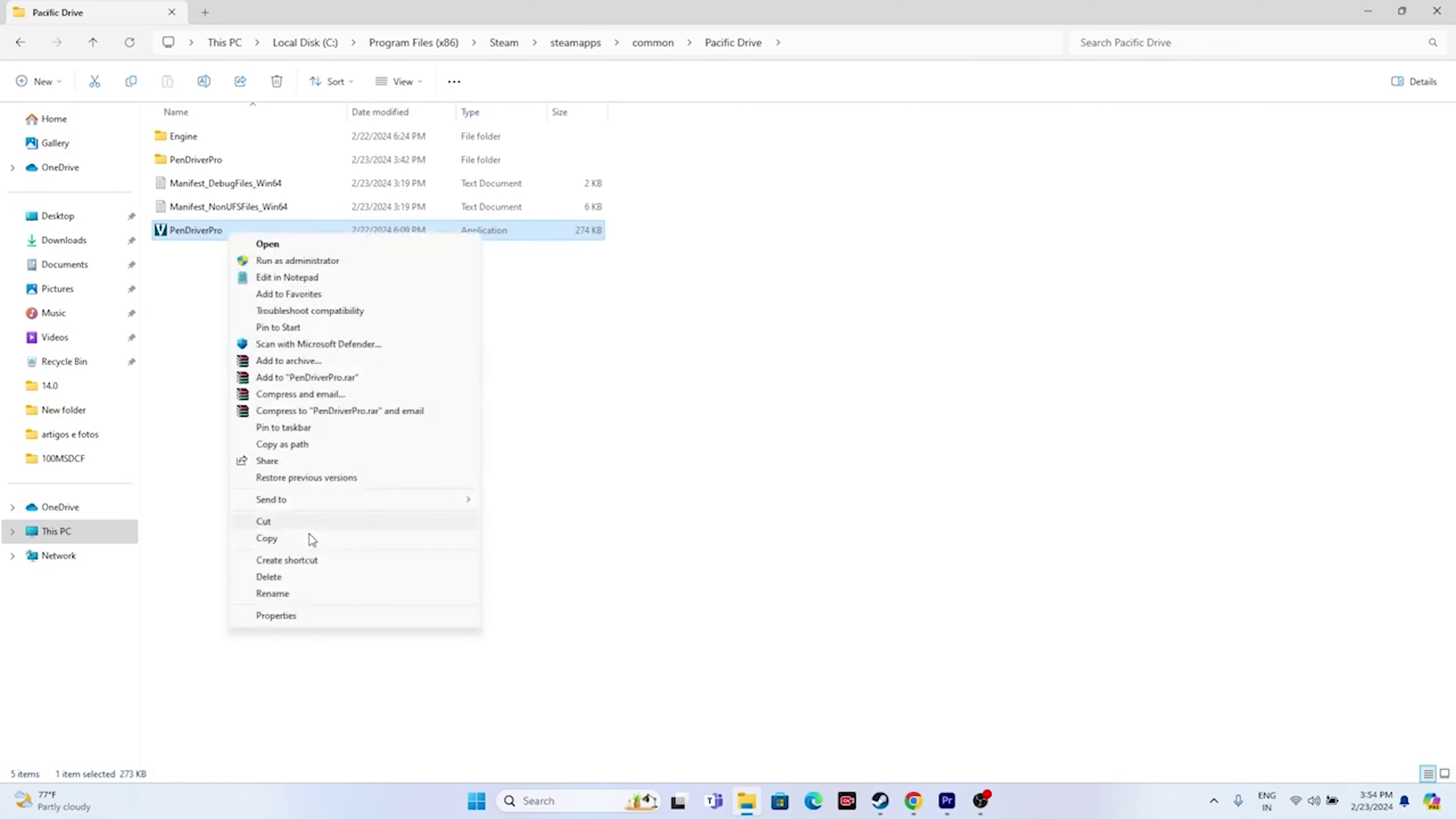
left_click(287, 616)
left_click(299, 274)
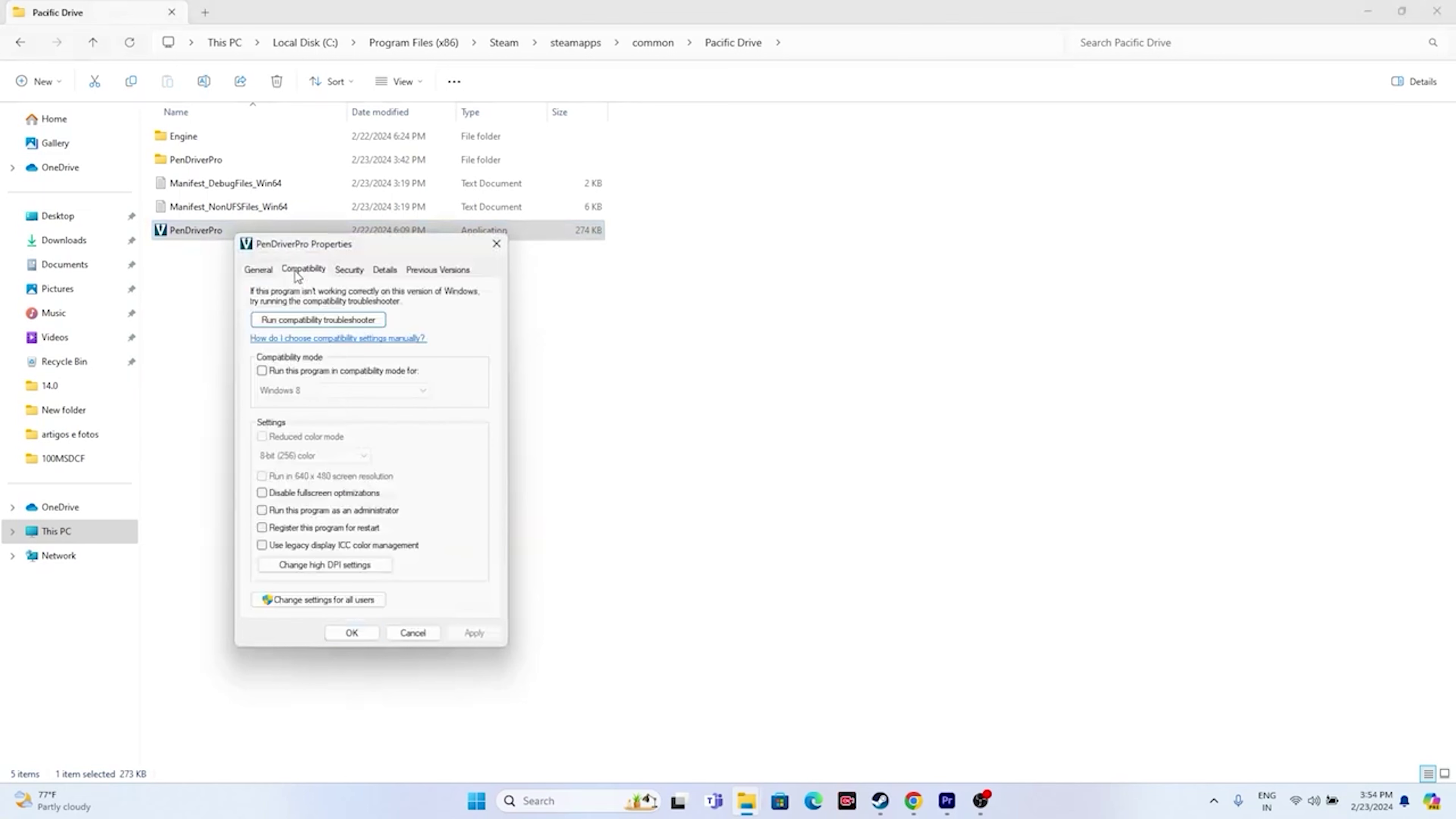
- Enable compatibility mode for PenDriverPro, choose Windows 7 and apply the change
left_click(262, 371)
left_click(312, 390)
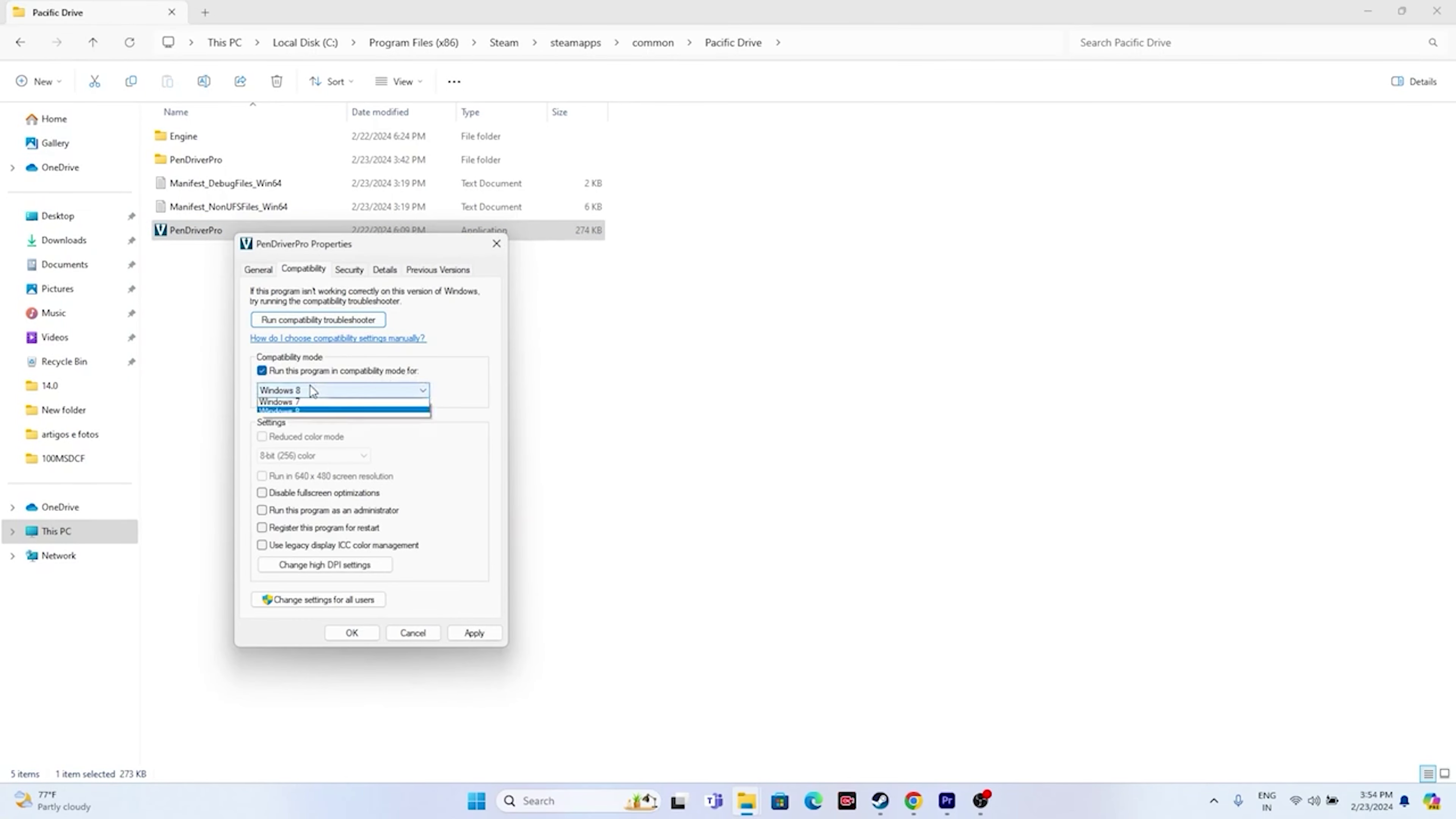
left_click(310, 434)
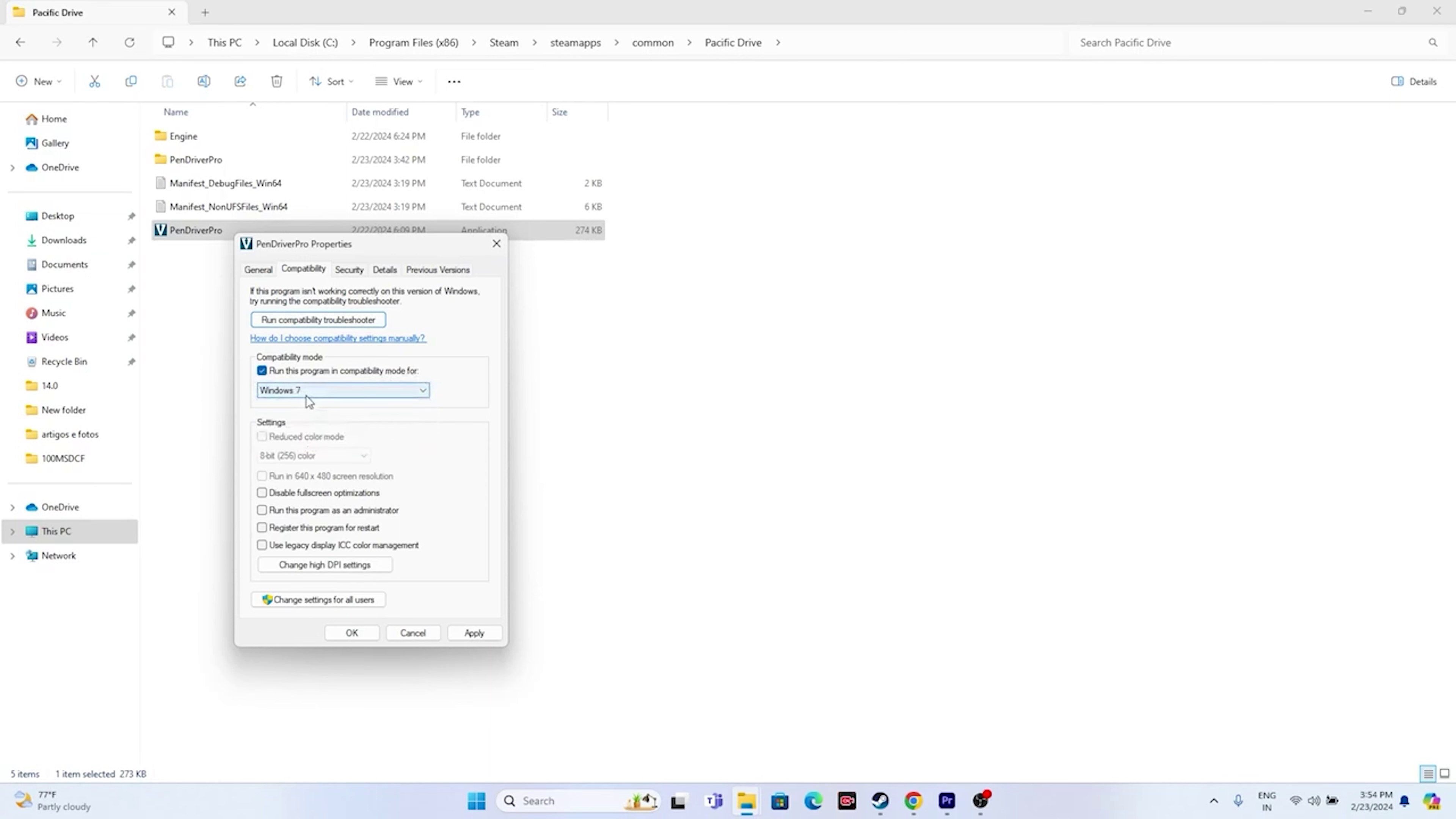
left_click(474, 633)
- Switch PenDriverPro's compatibility mode to Windows 8 and apply it
left_click(331, 391)
left_click(313, 445)
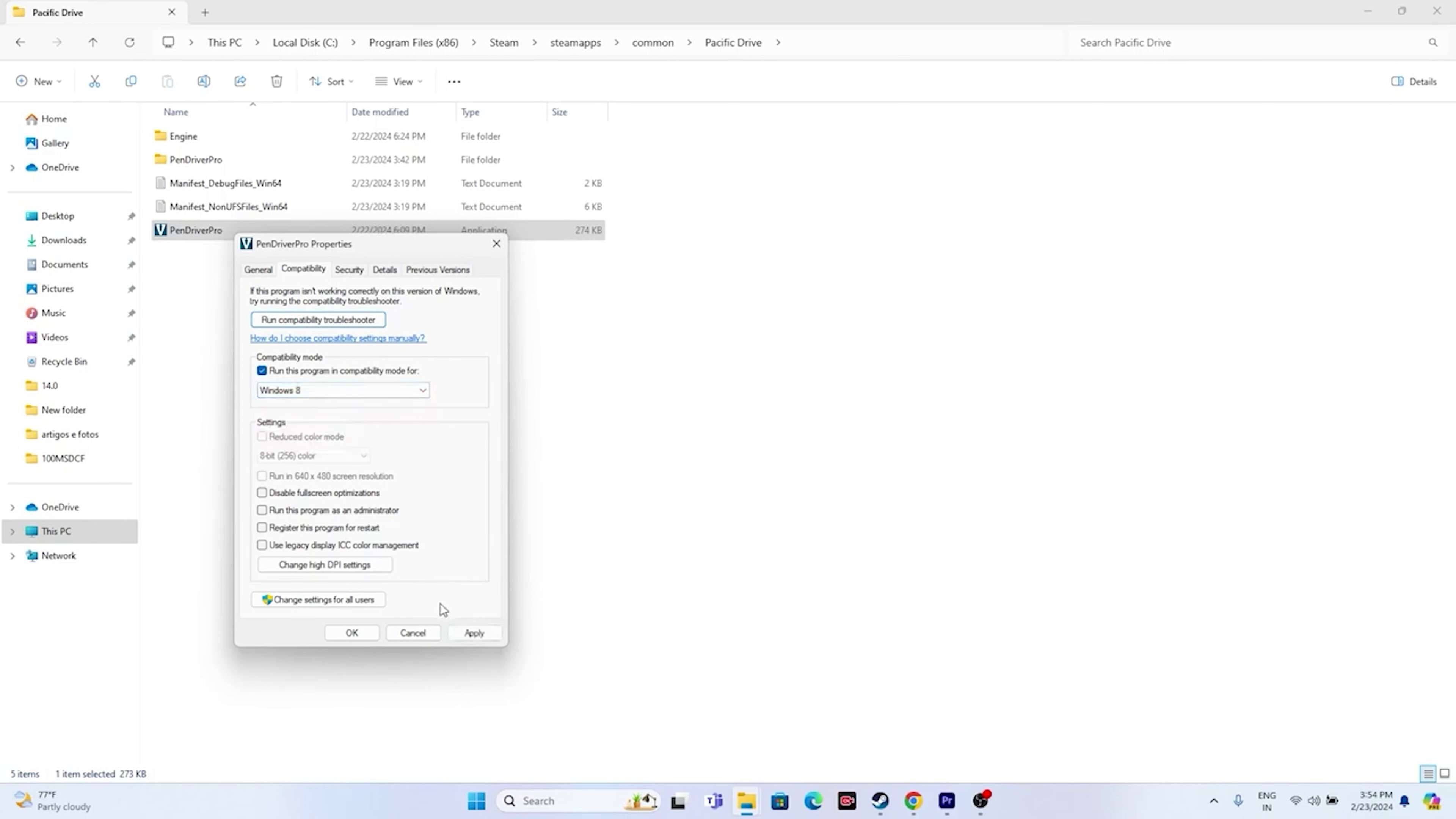
left_click(467, 633)
- Set the compatibility mode to Windows 7, enable running as an administrator, save the properties and close the game folder
left_click(331, 391)
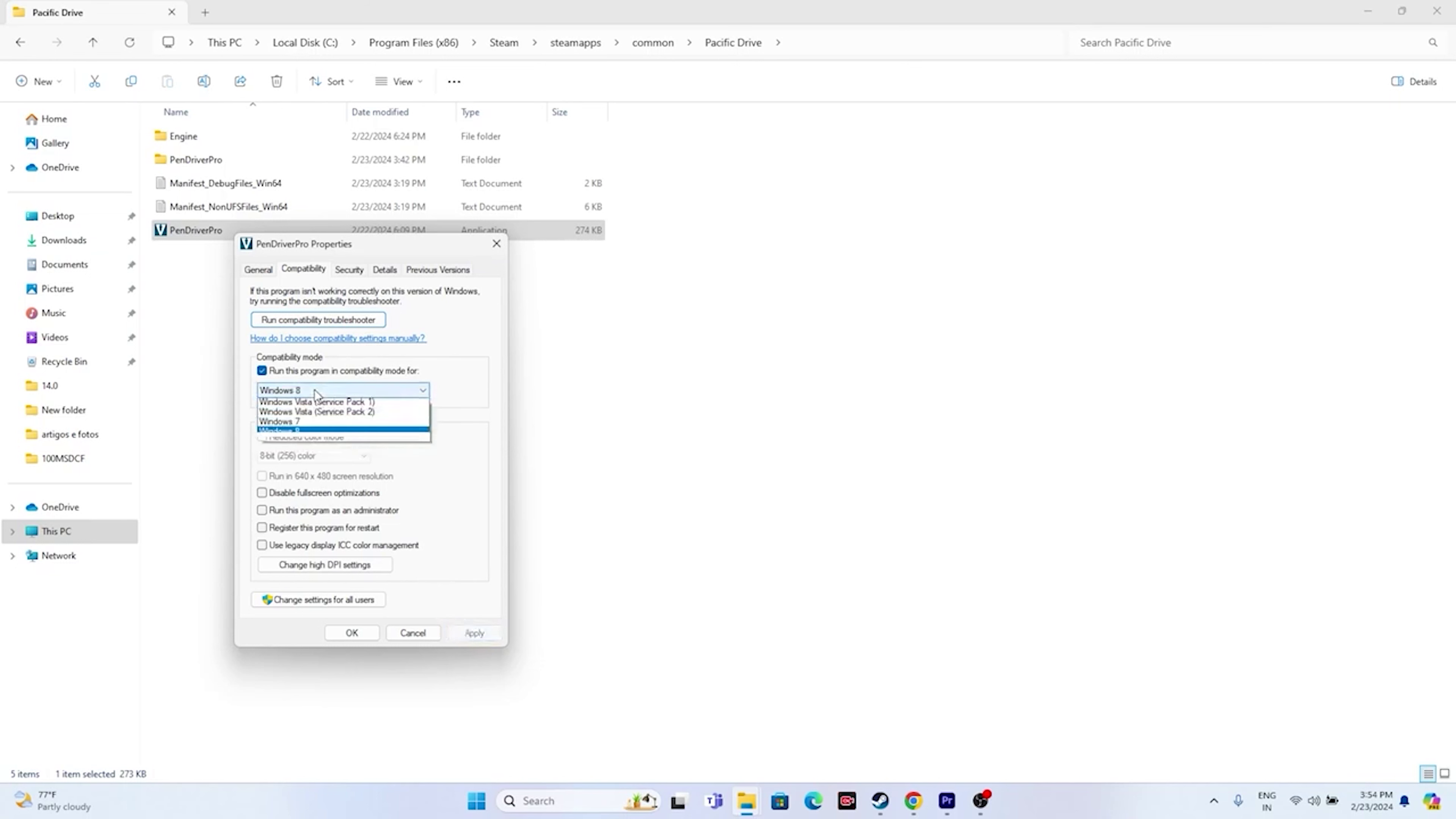
left_click(315, 434)
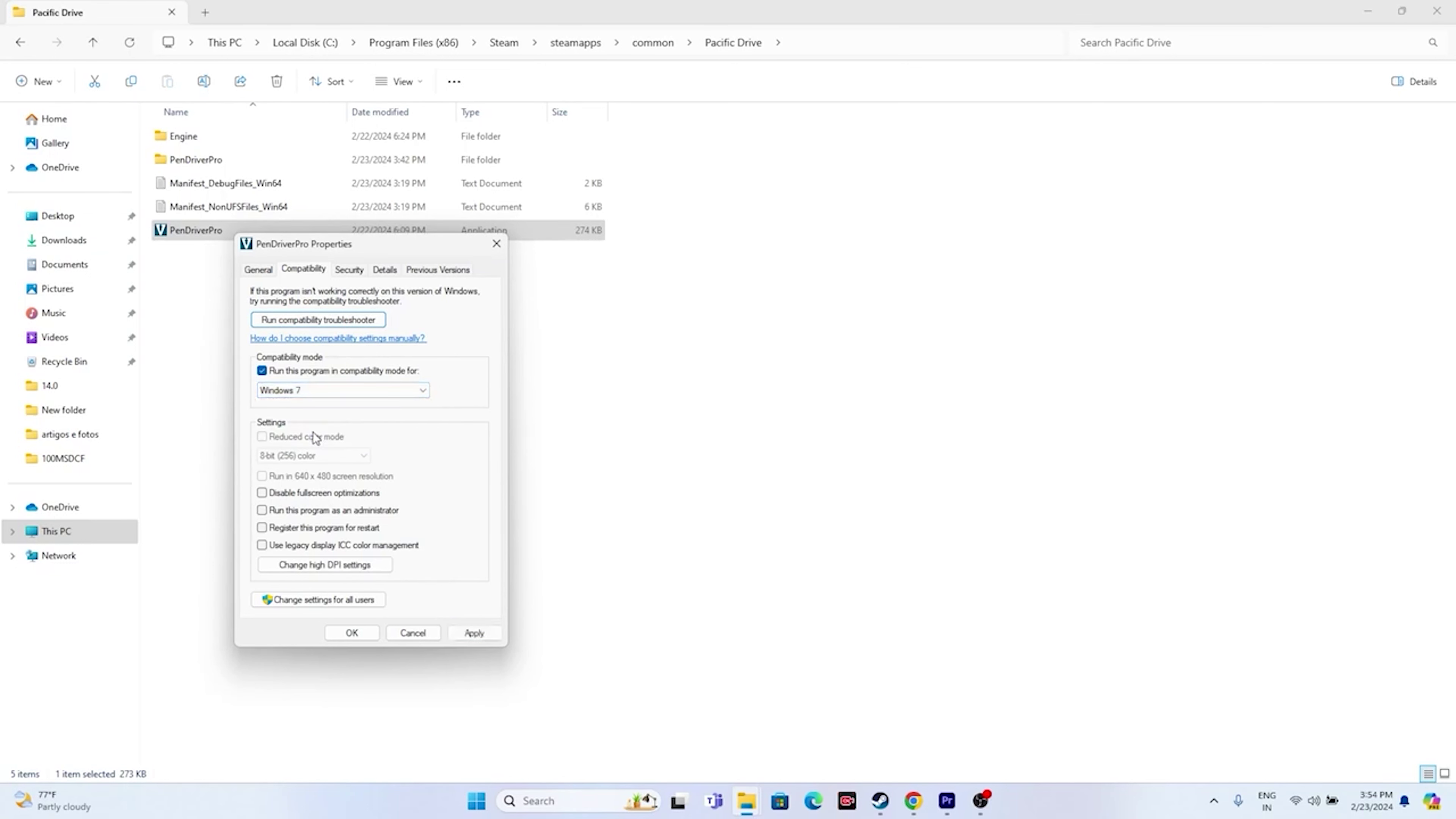
left_click(262, 511)
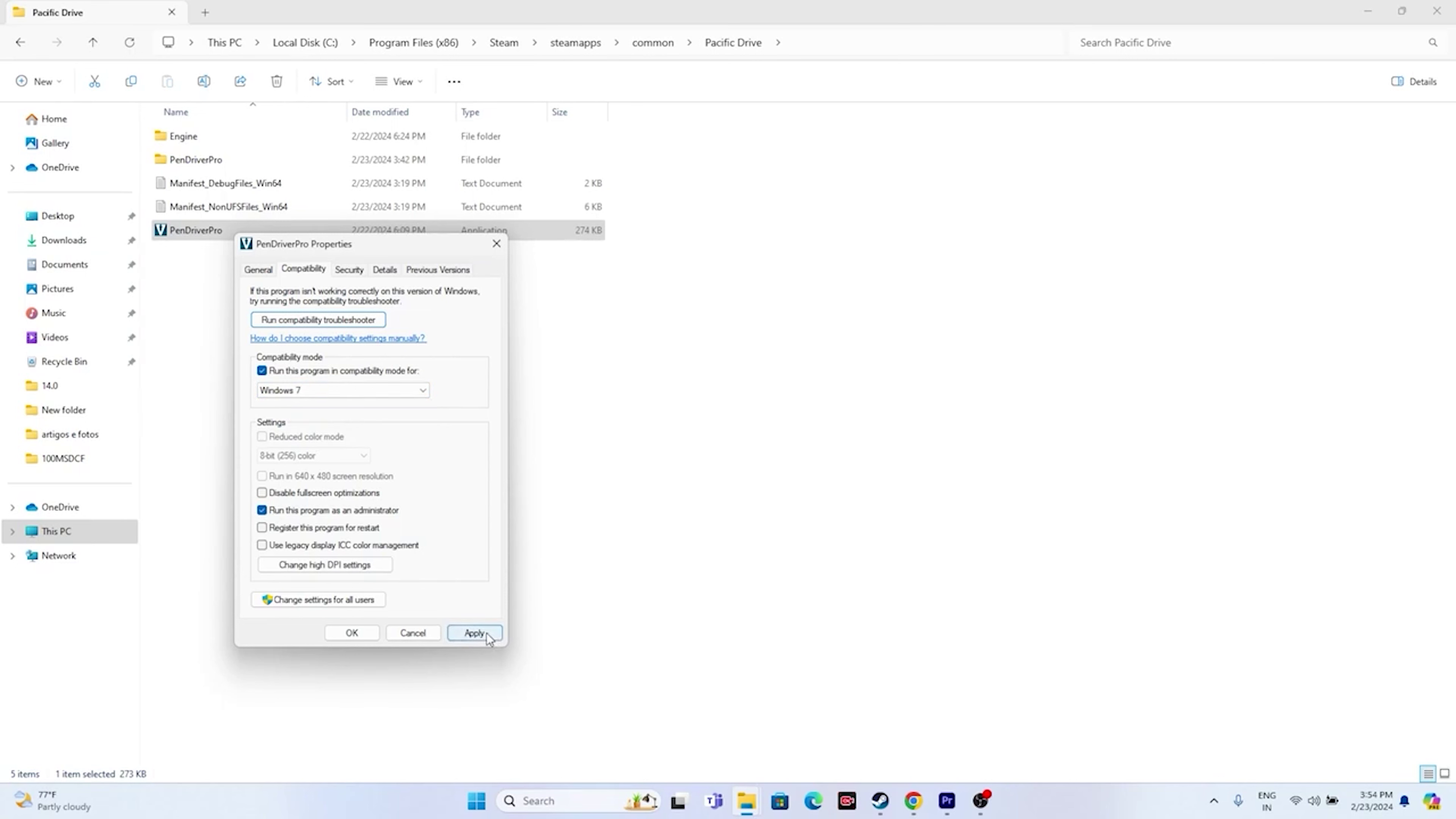
left_click(351, 632)
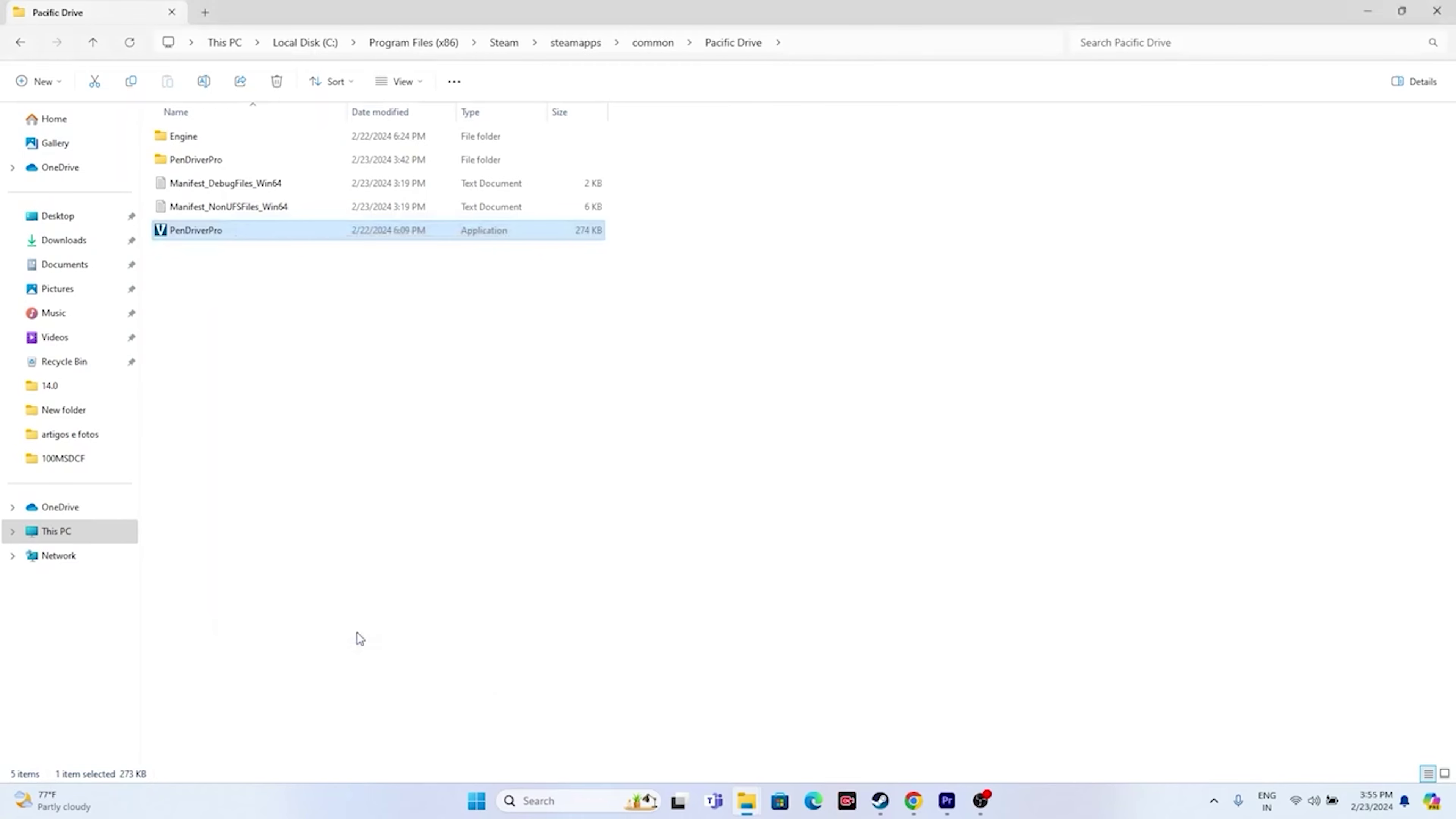
left_click(1437, 10)
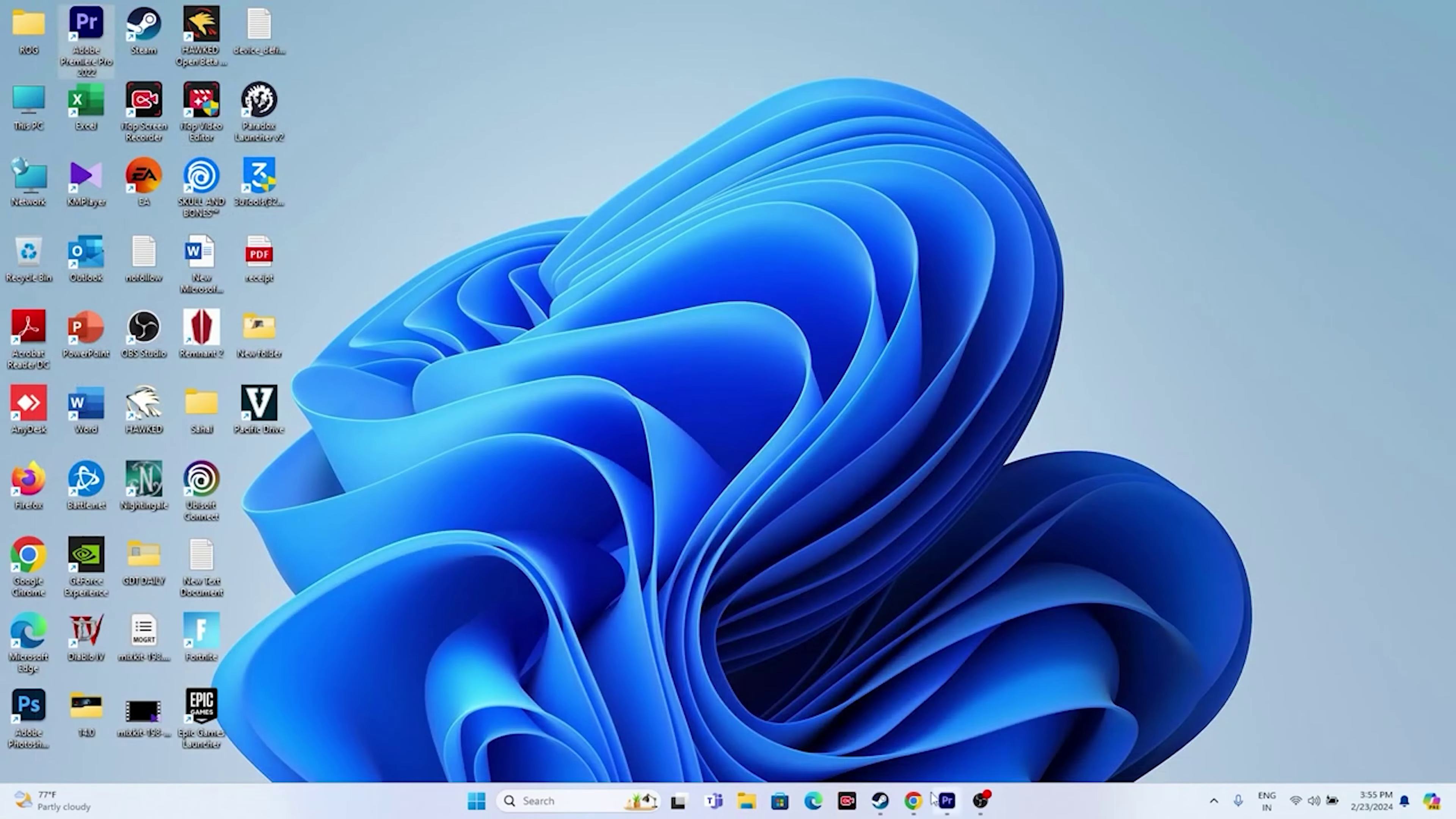
left_click(880, 801)
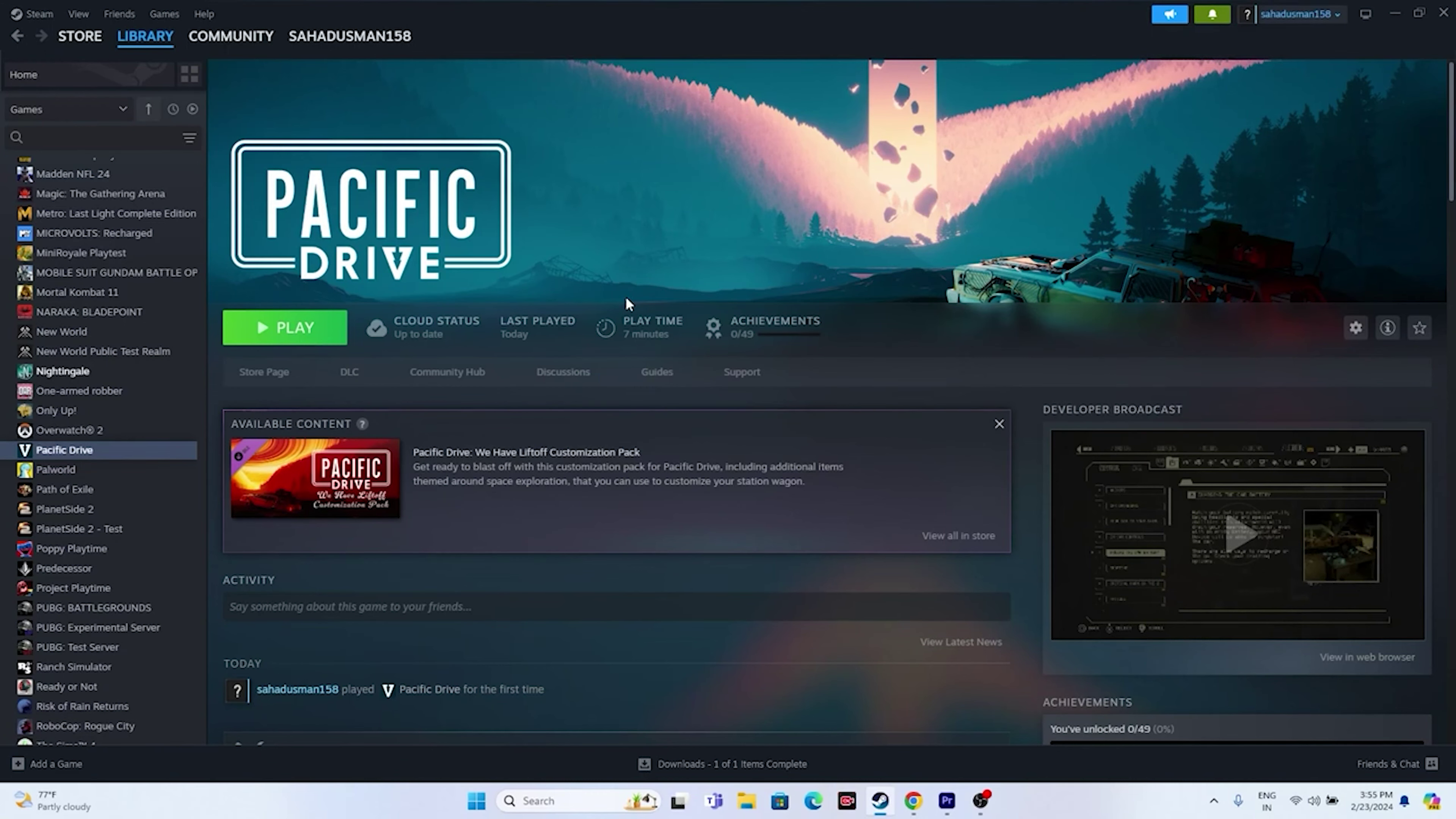
left_click(1395, 13)
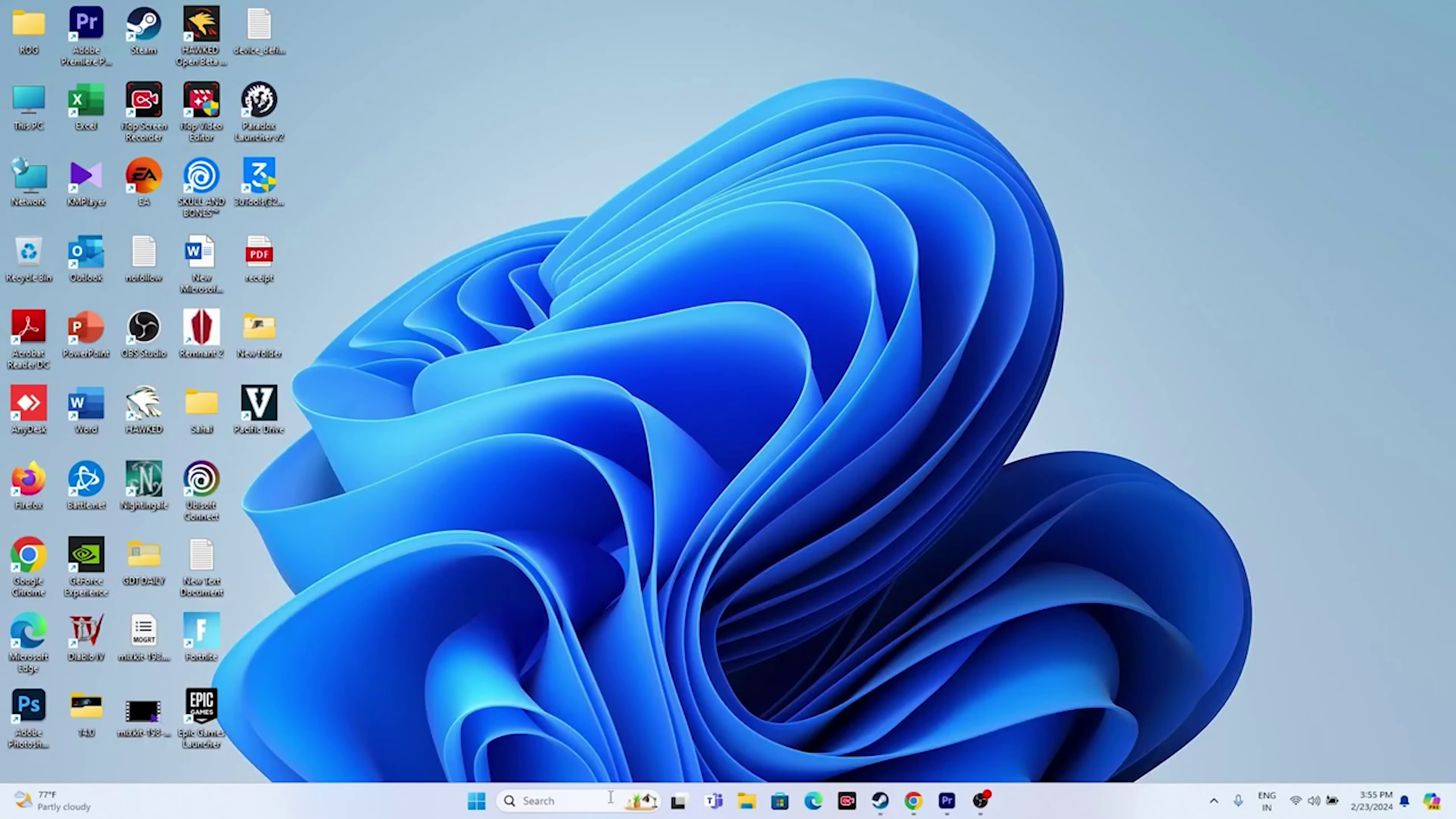
- Open the Date & time page in Windows Settings and check the automatic time zone and time options
left_click(543, 803)
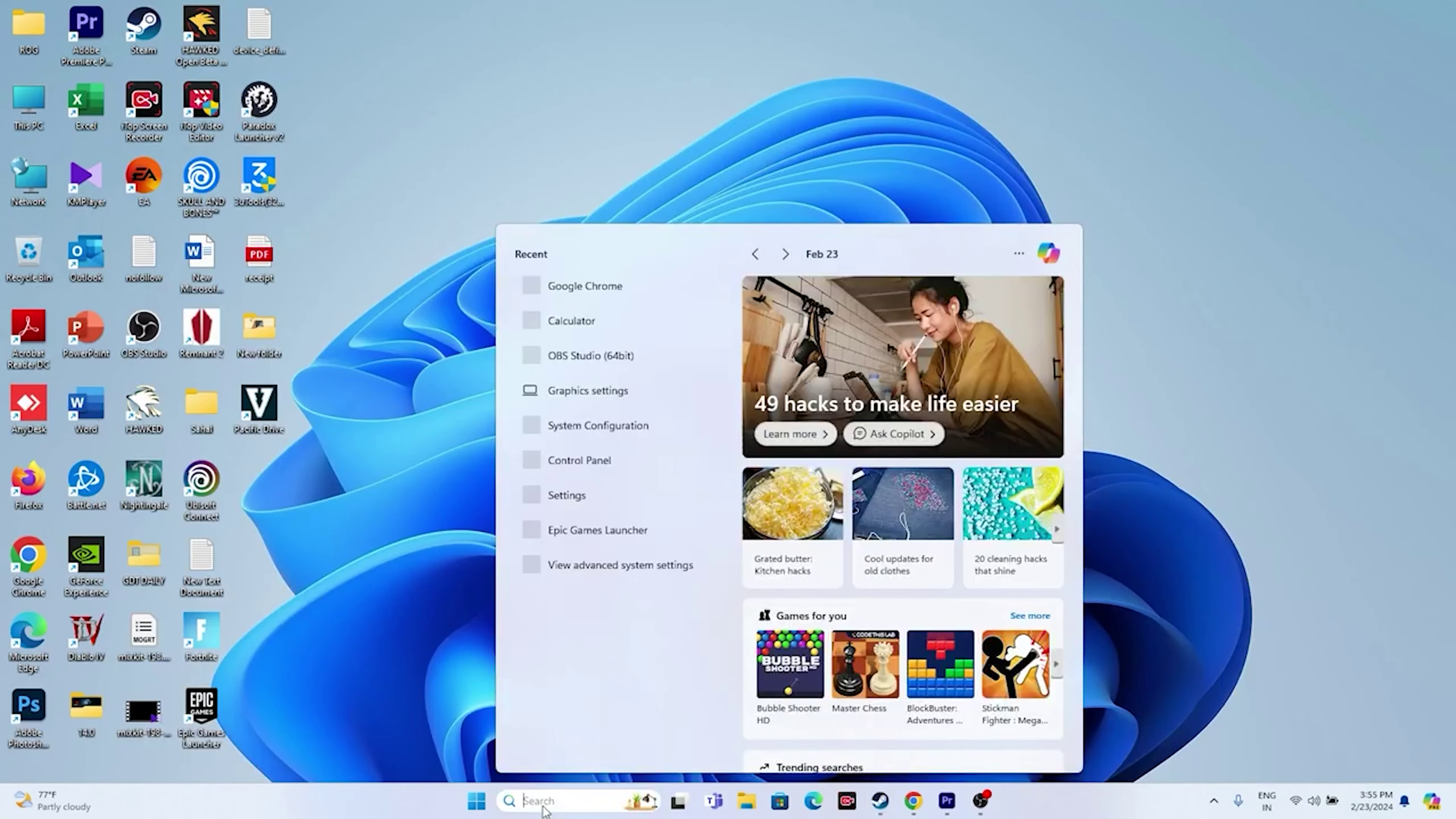
left_click(566, 496)
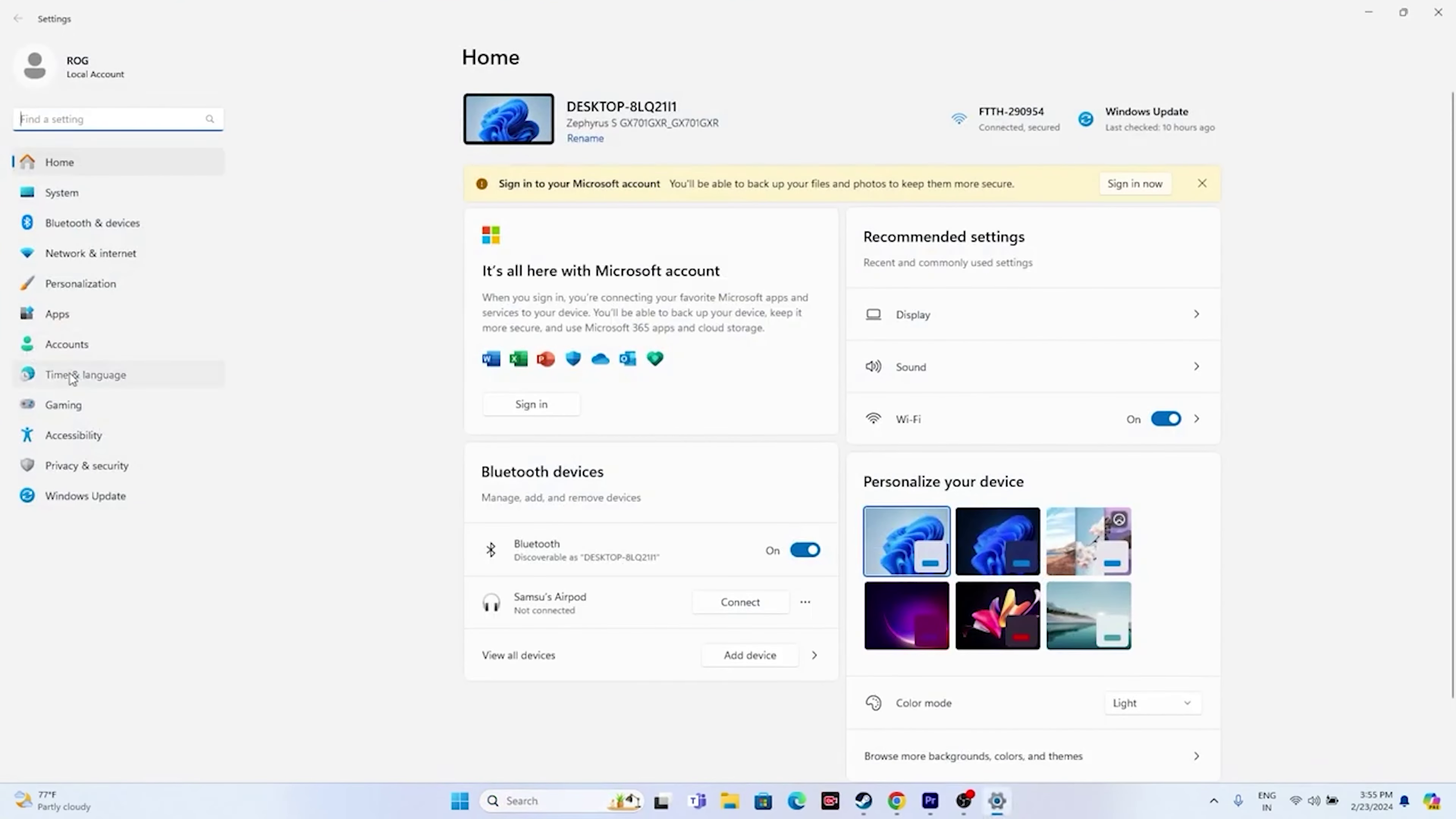
left_click(71, 376)
left_click(567, 180)
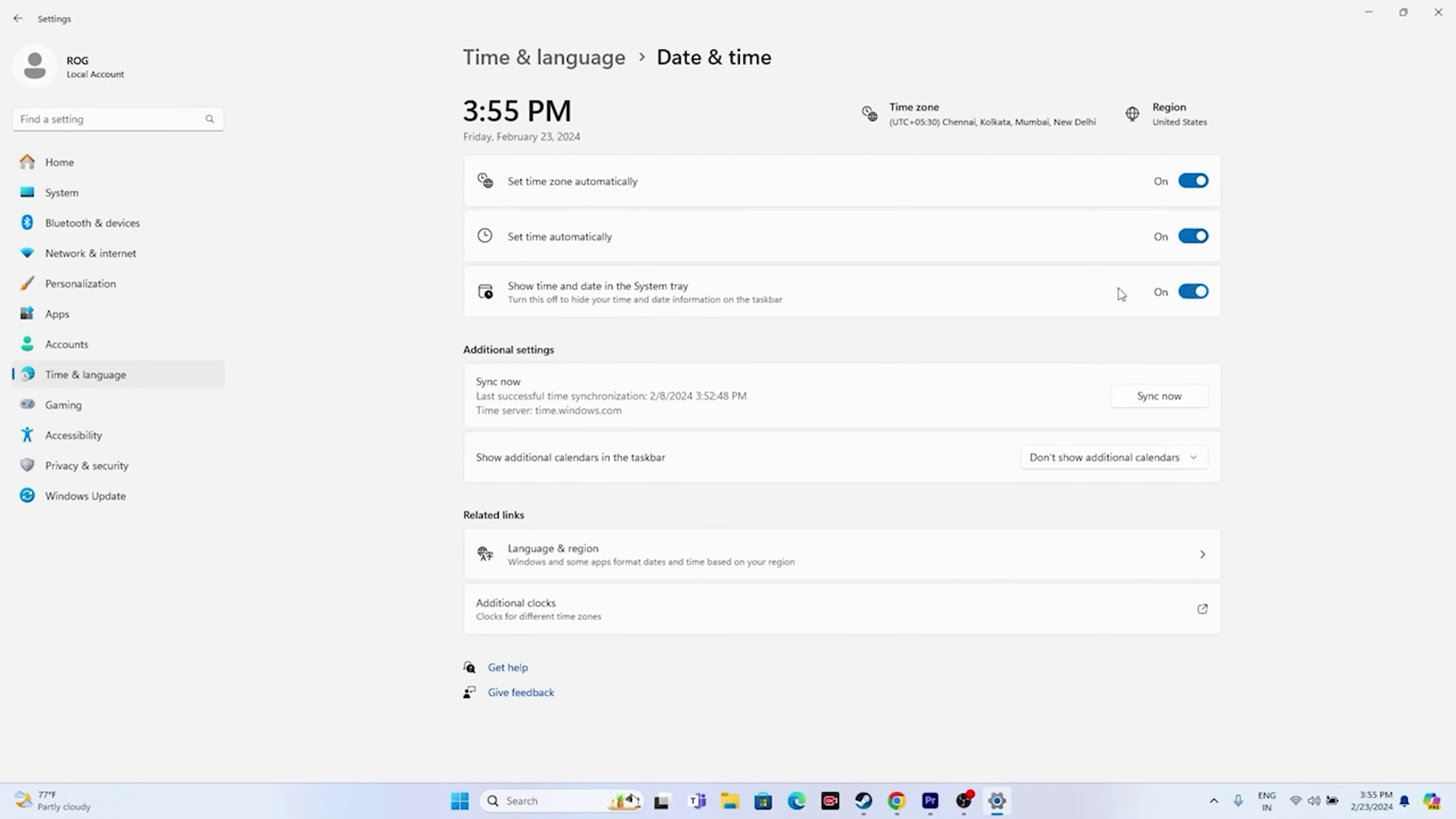
- Open the Language & region page, check the Country or region choice against United States, and close Settings
left_click(18, 18)
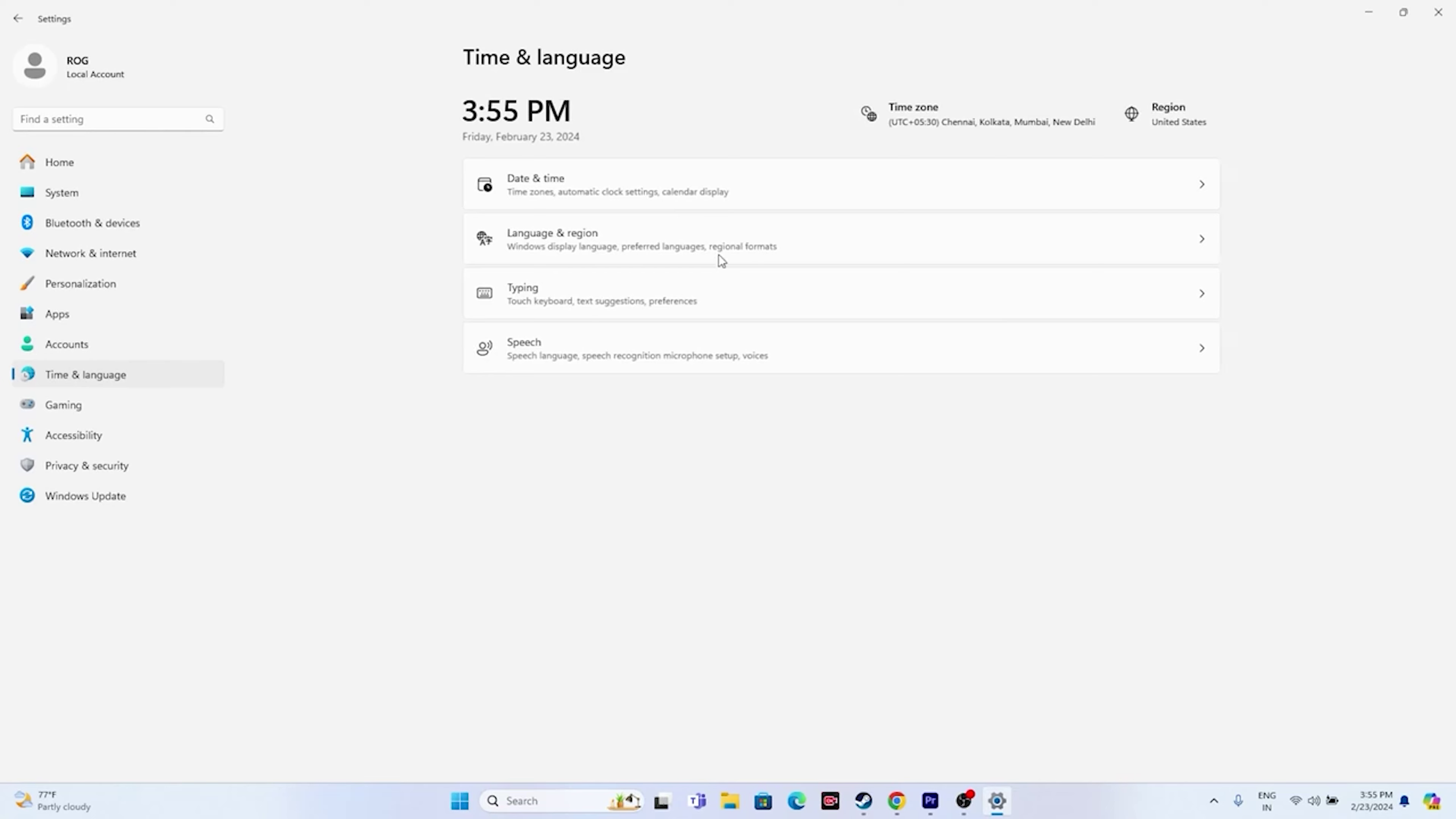
left_click(635, 237)
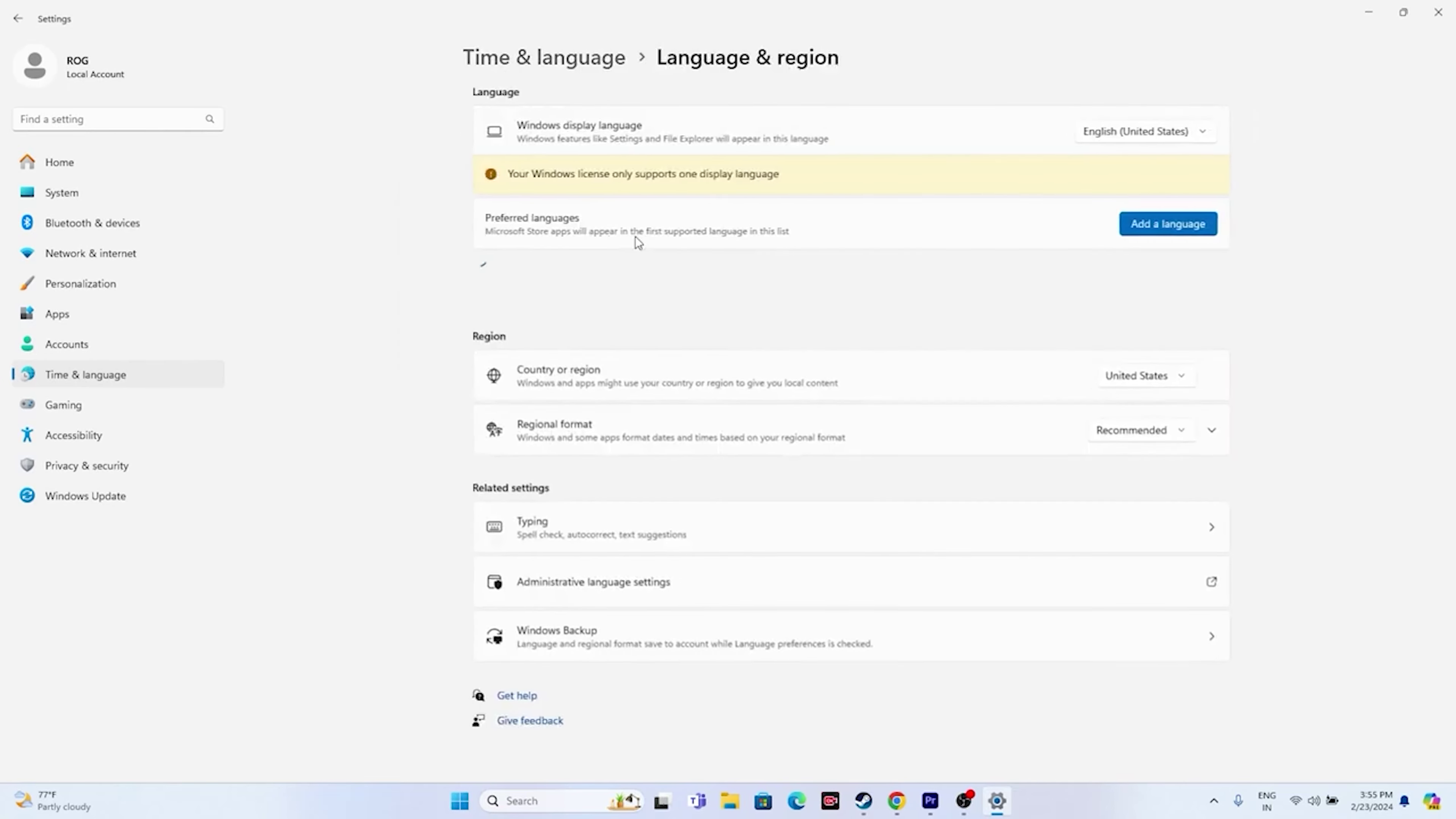
left_click(1179, 375)
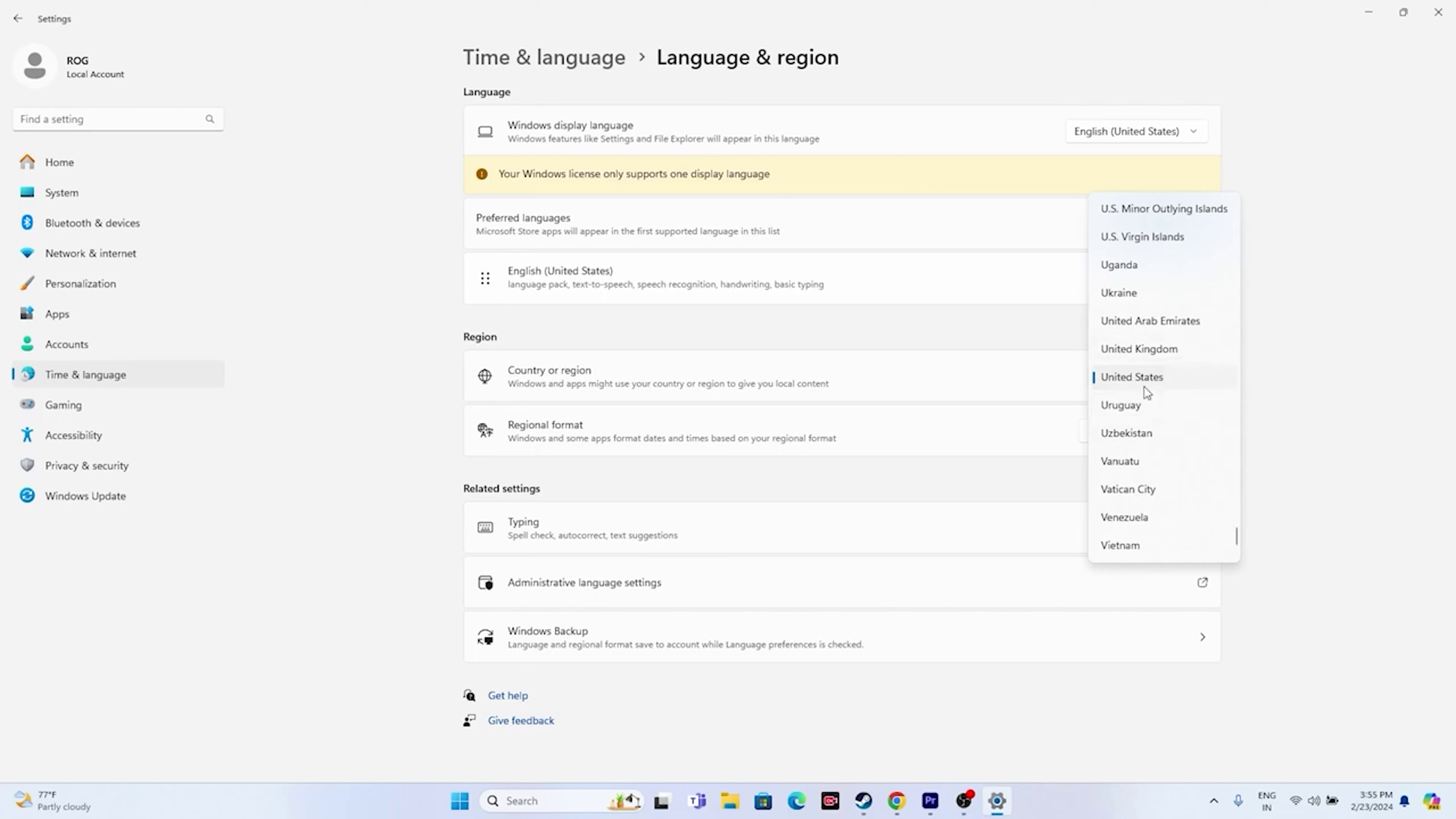
left_click(1343, 339)
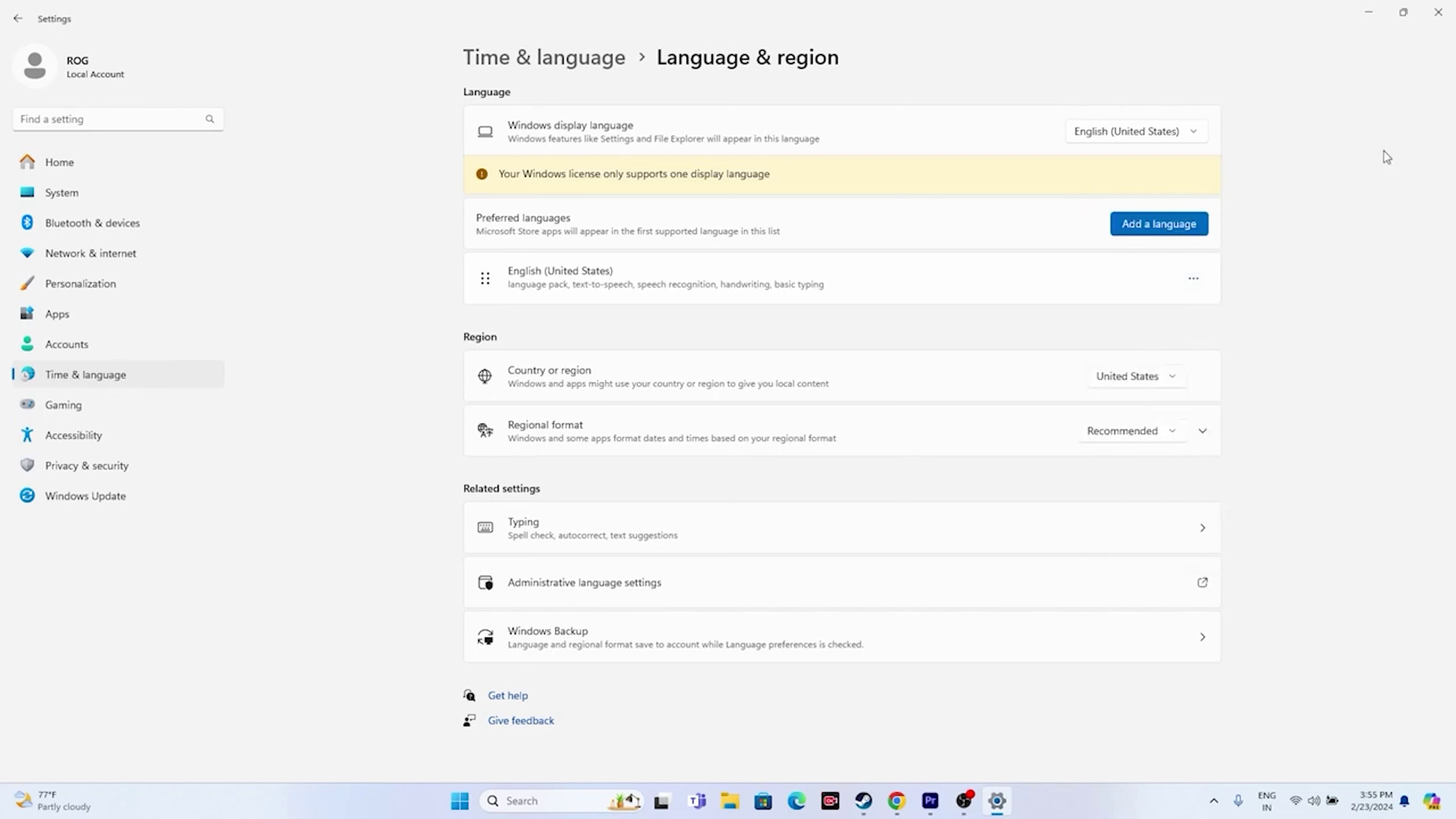
left_click(1438, 11)
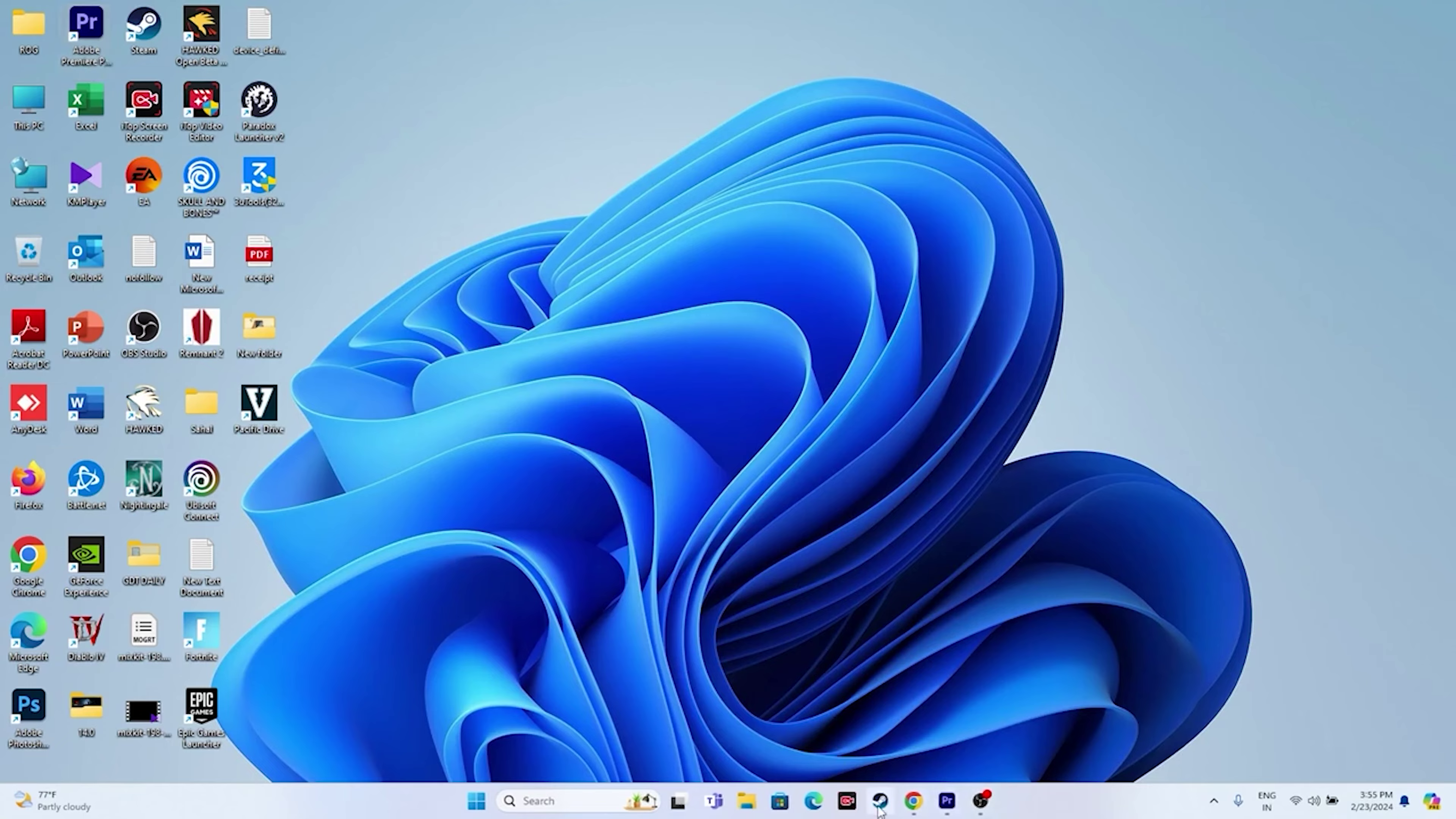
- Open the Documents folder in File Explorer, examine its game folders, and check Pacific Drive's library page in Steam
left_click(864, 800)
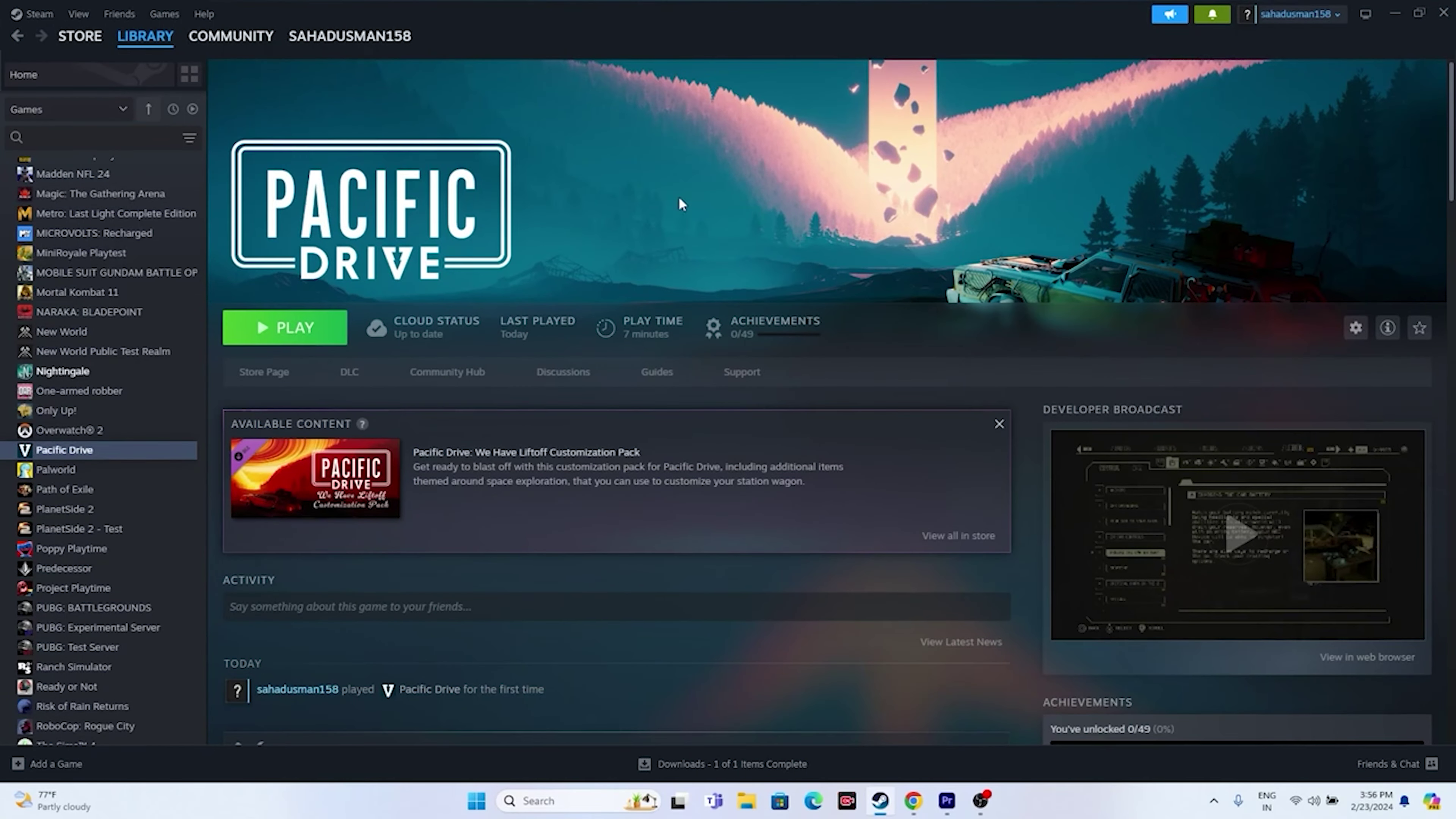
left_click(1392, 15)
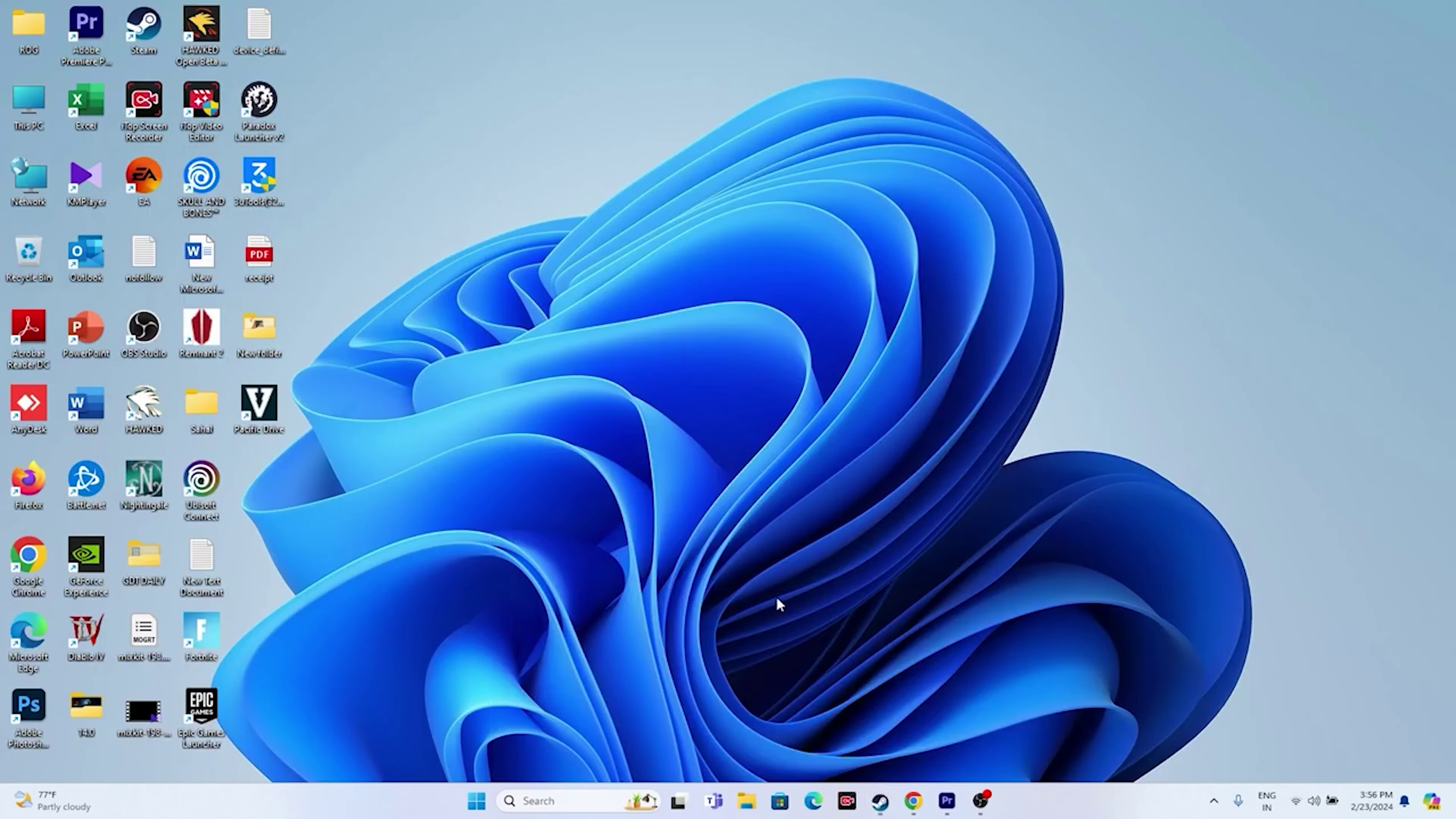
left_click(747, 806)
left_click(87, 533)
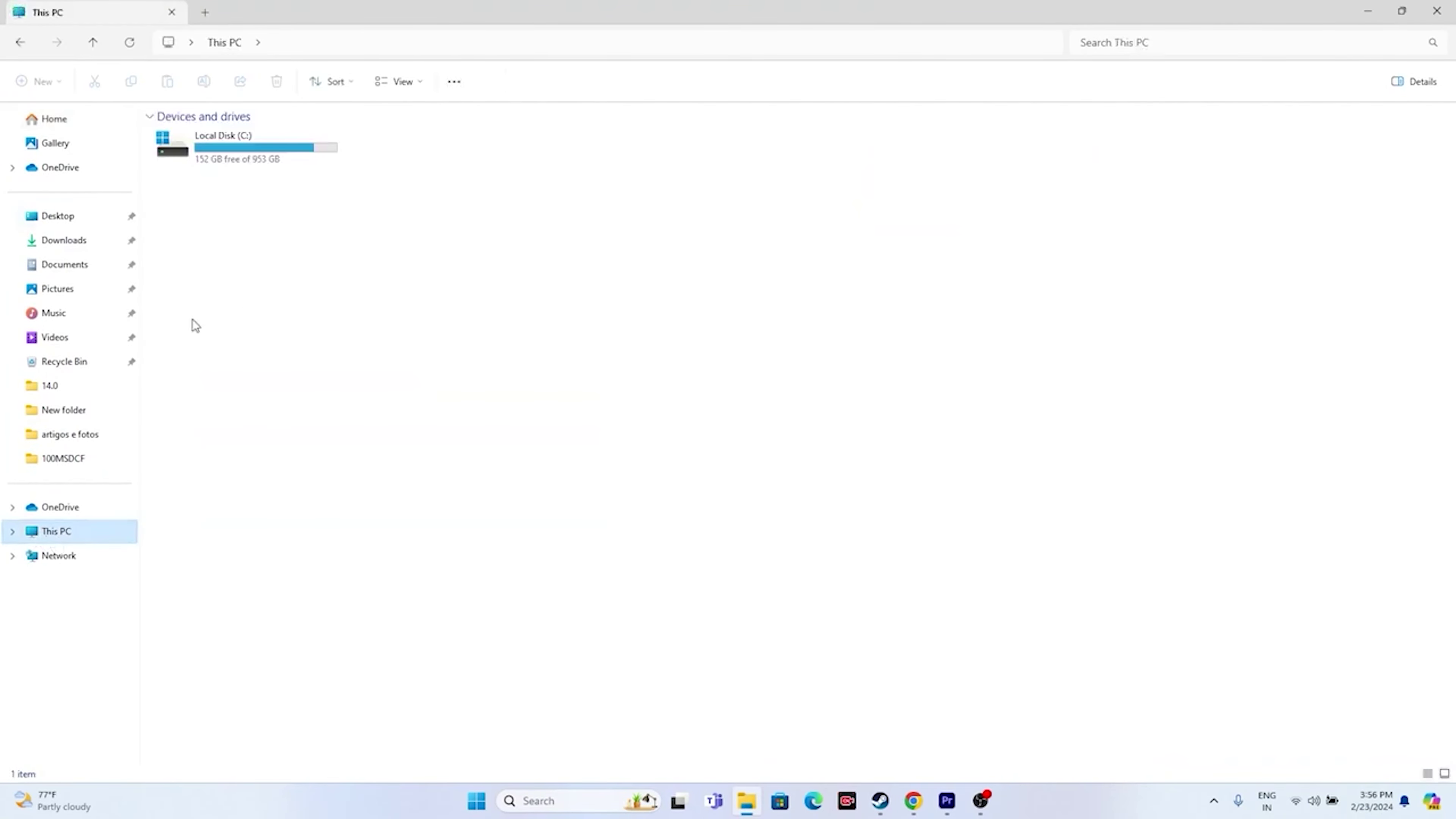
left_click(51, 266)
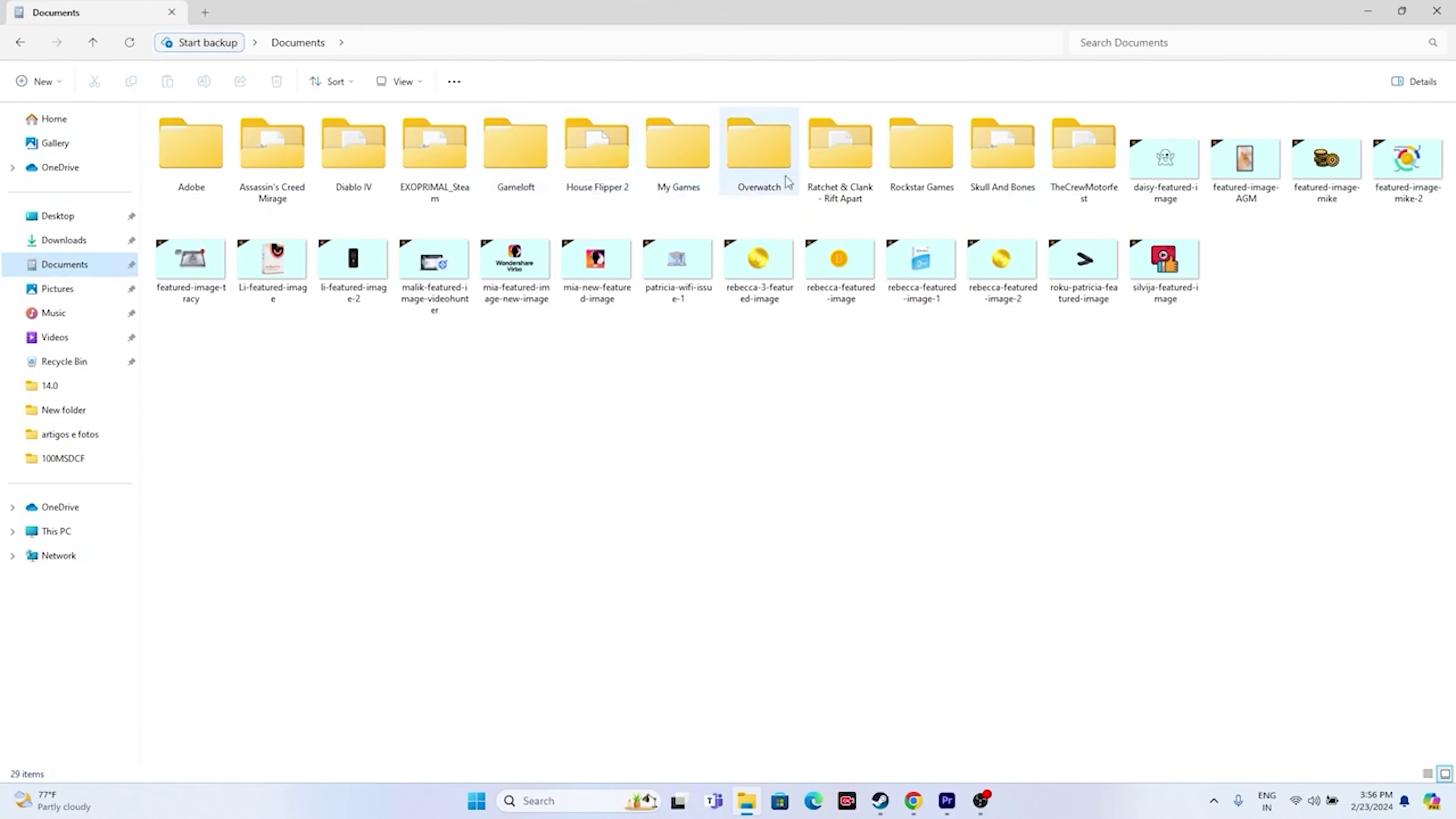
mouse_move(1070, 160)
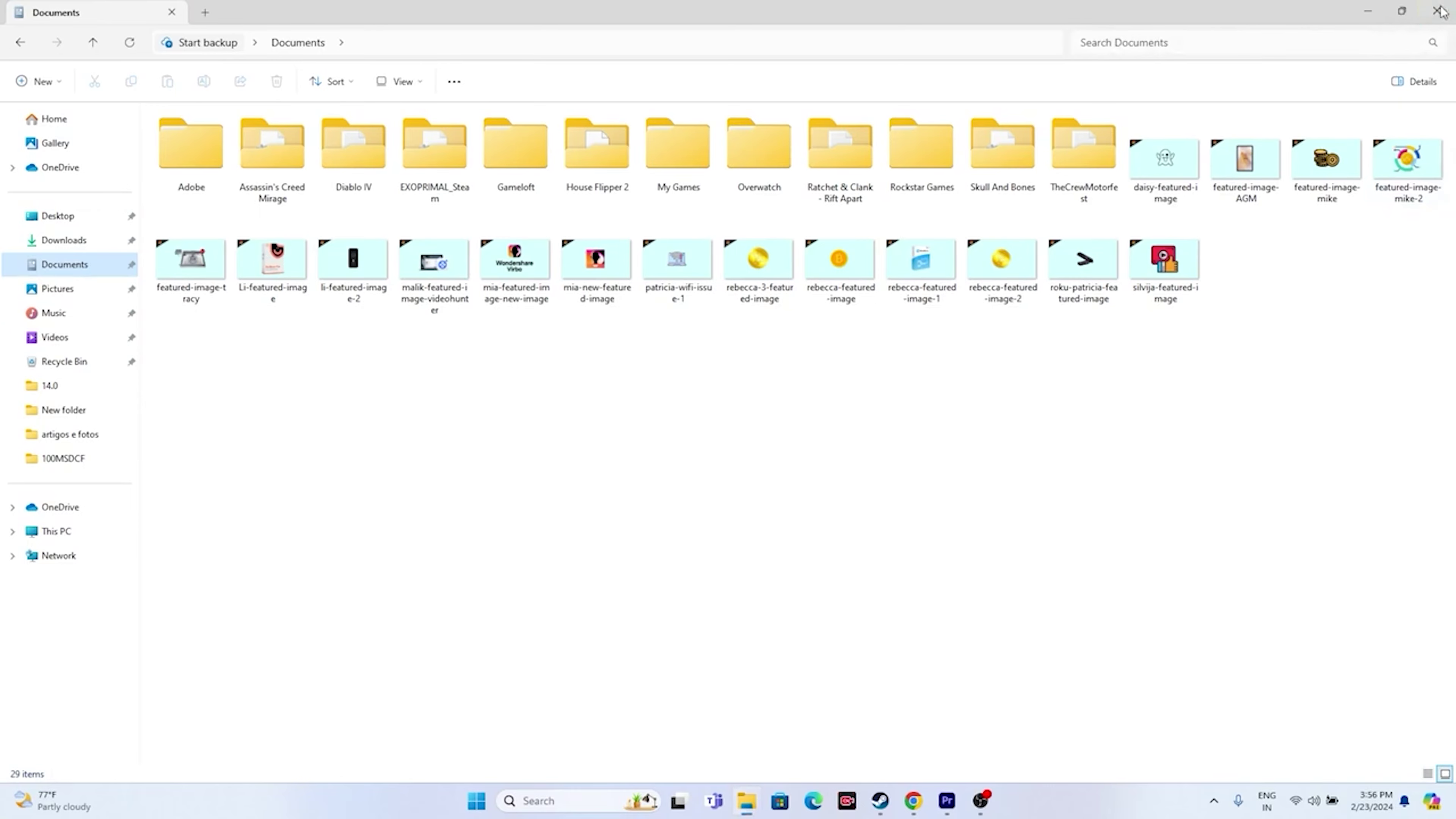
left_click(746, 800)
left_click(881, 800)
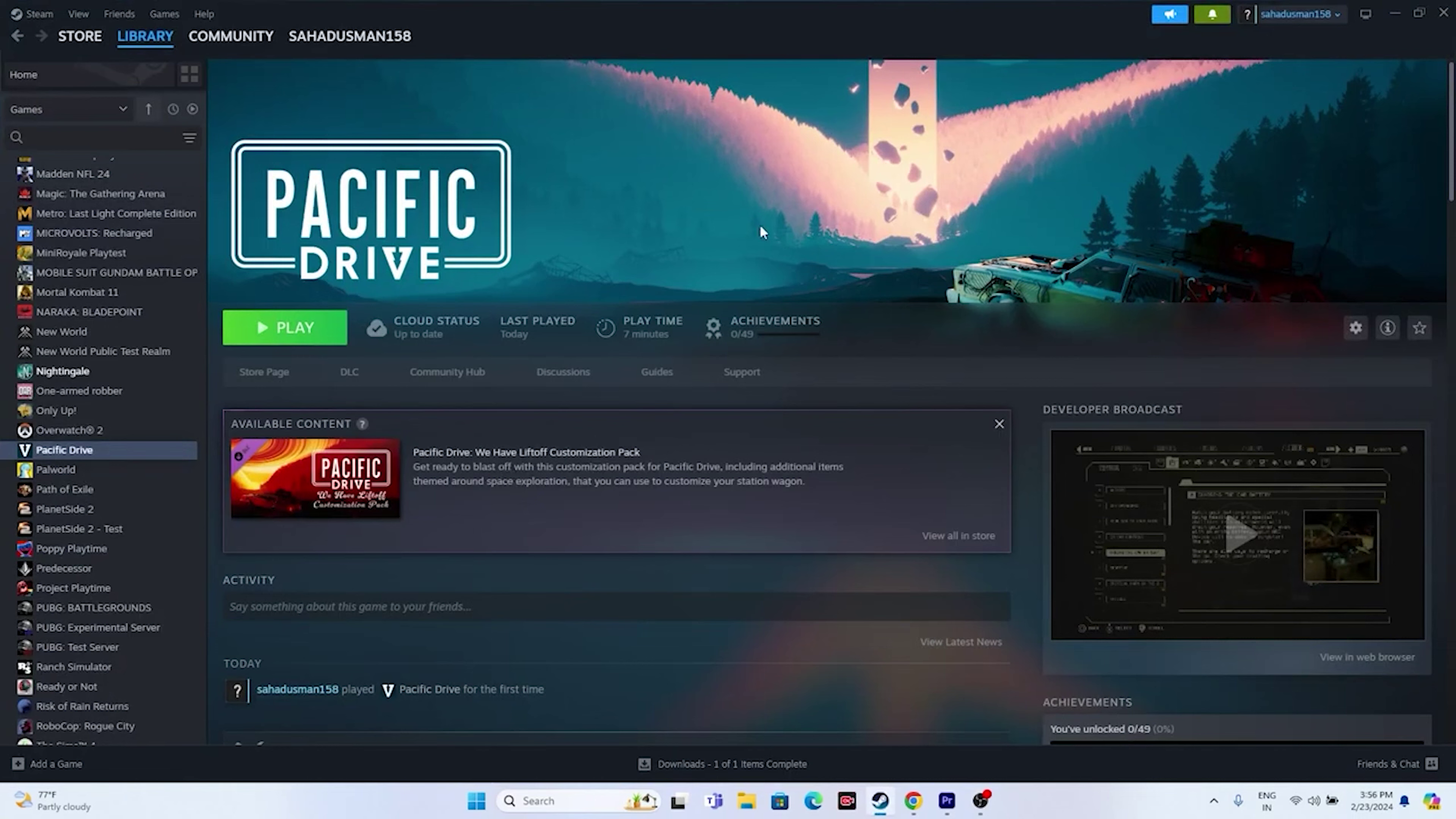
left_click(1395, 14)
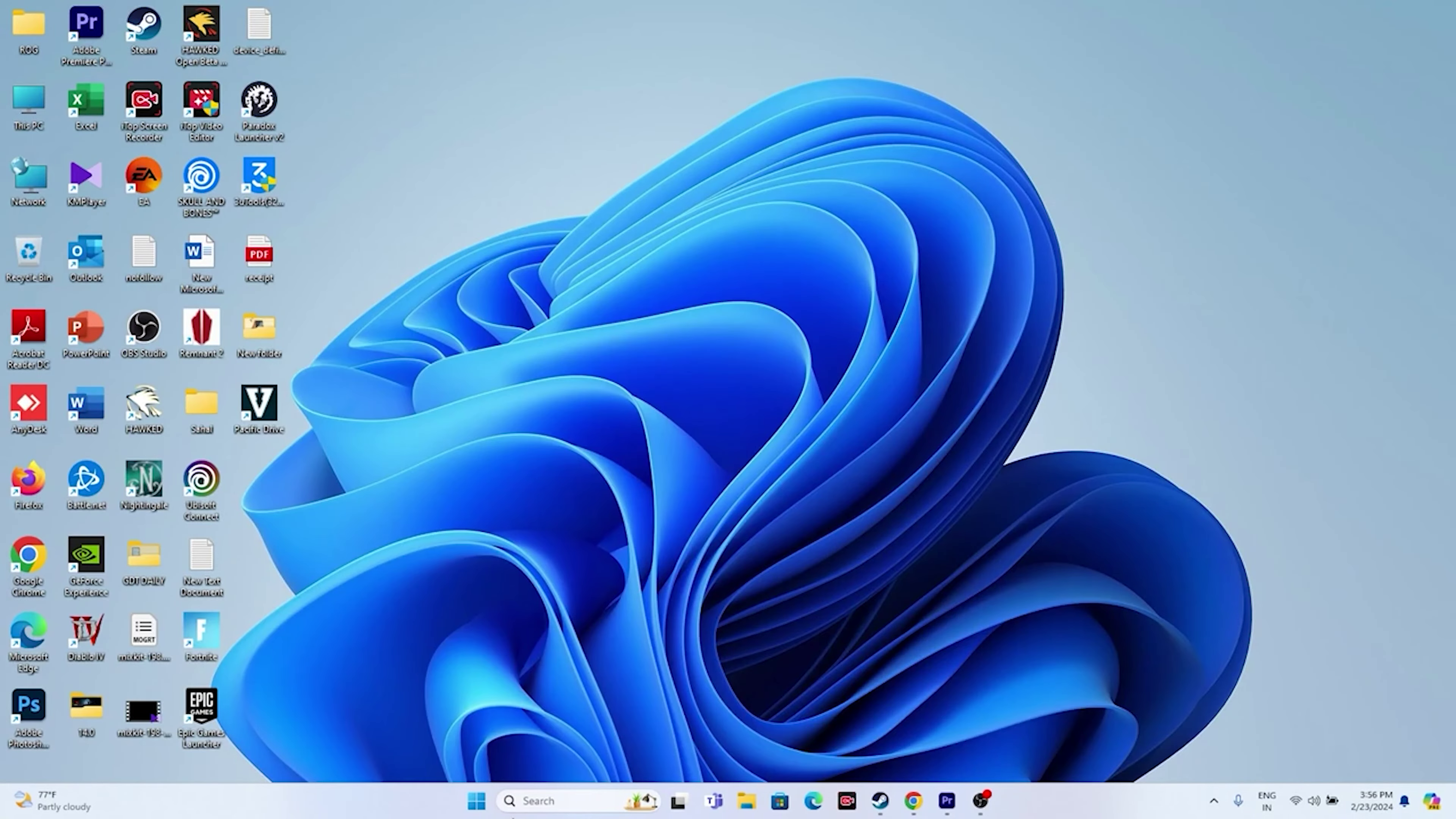
- Open the list of apps allowed through Windows Defender Firewall in Control Panel and locate the Pacific Drive entry
left_click(524, 799)
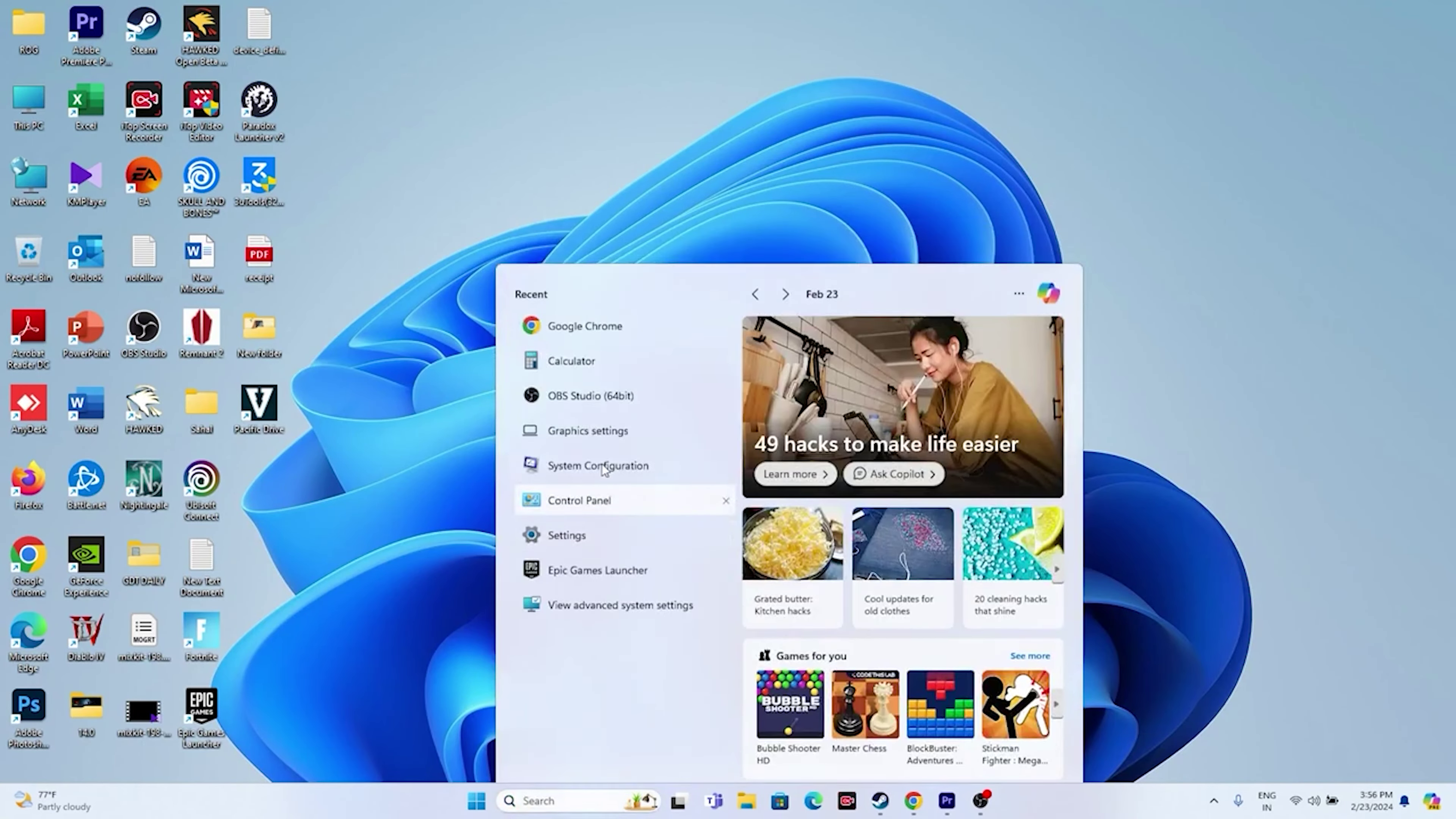
left_click(602, 462)
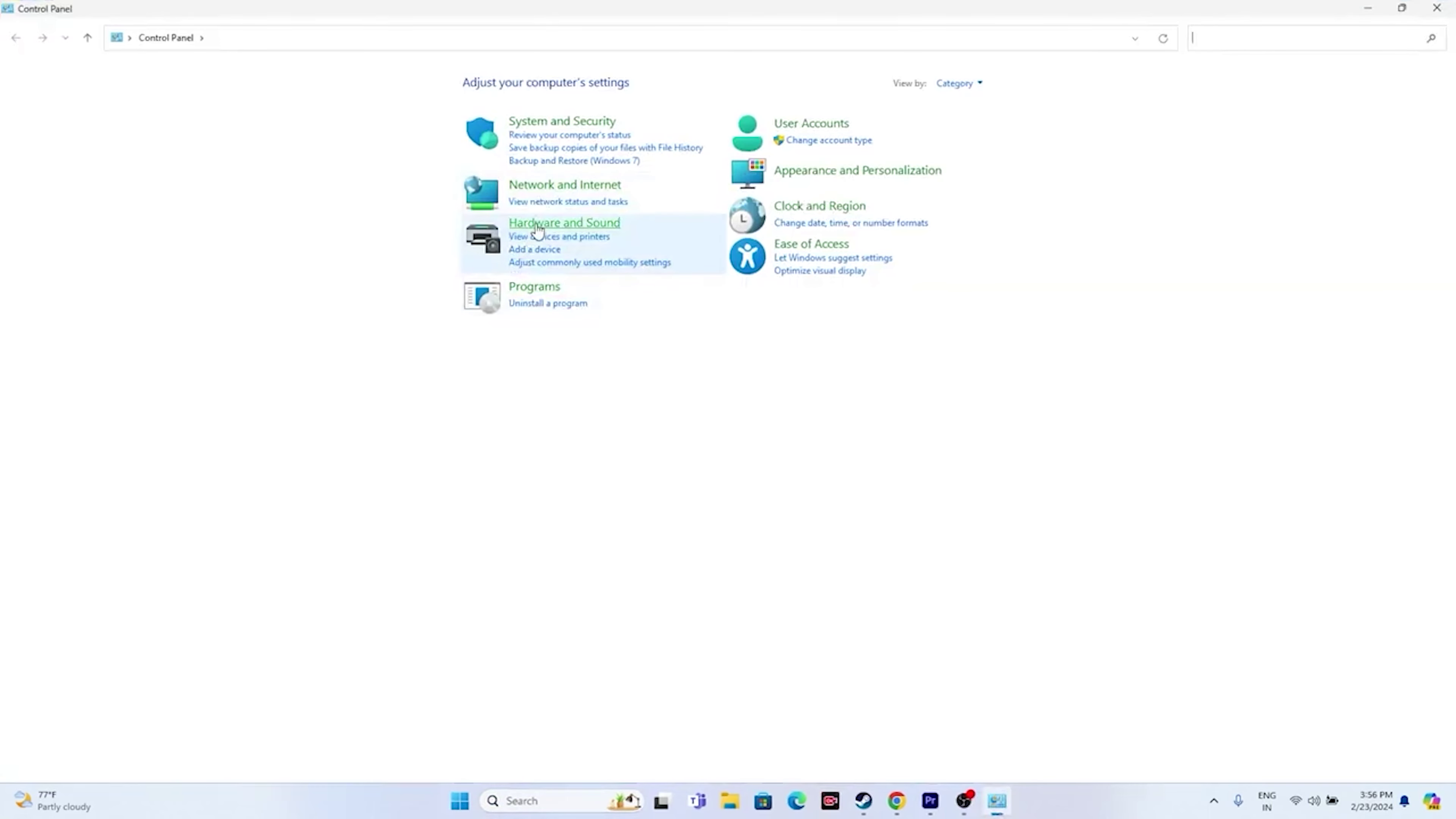
left_click(544, 124)
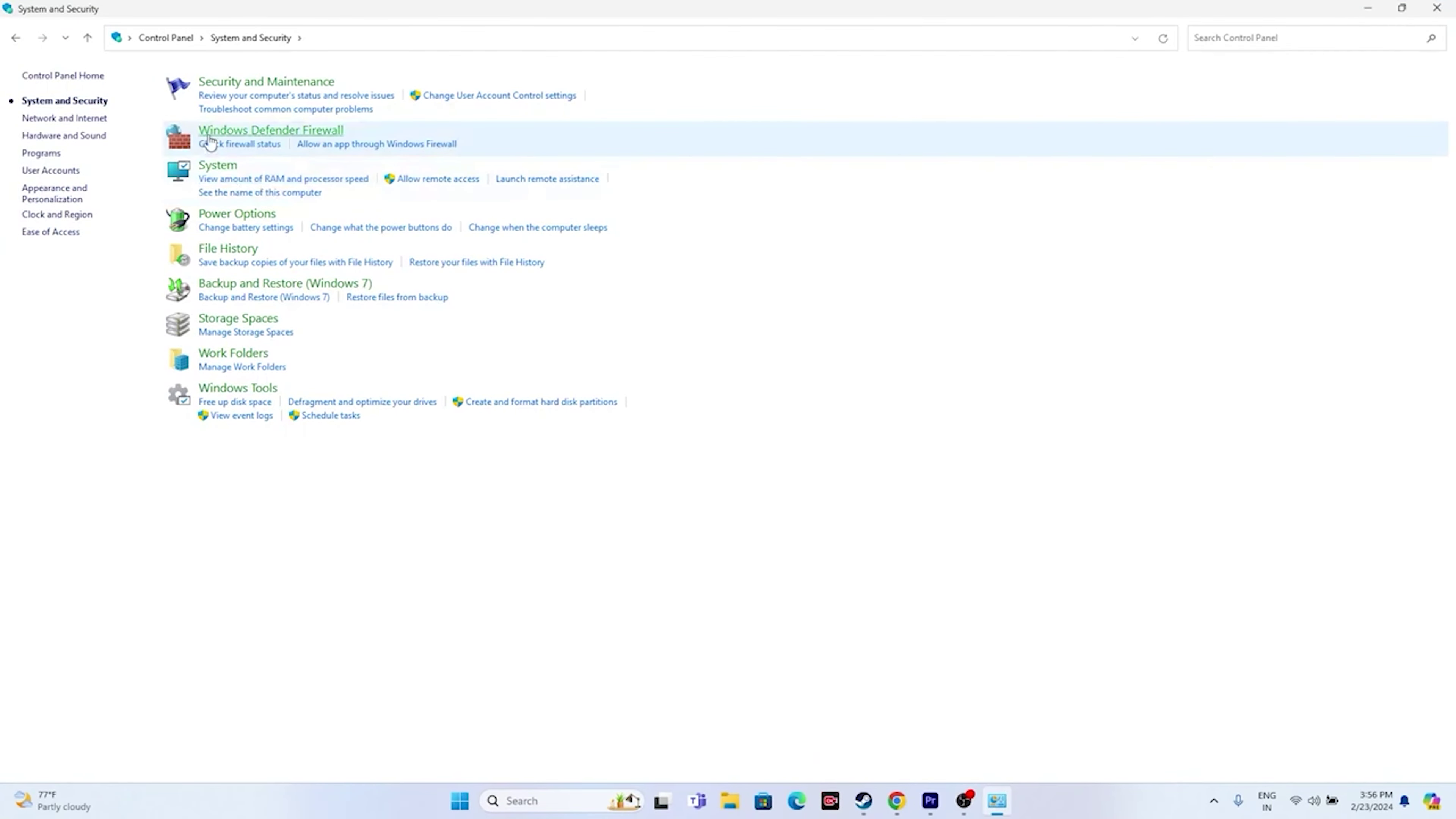
left_click(210, 137)
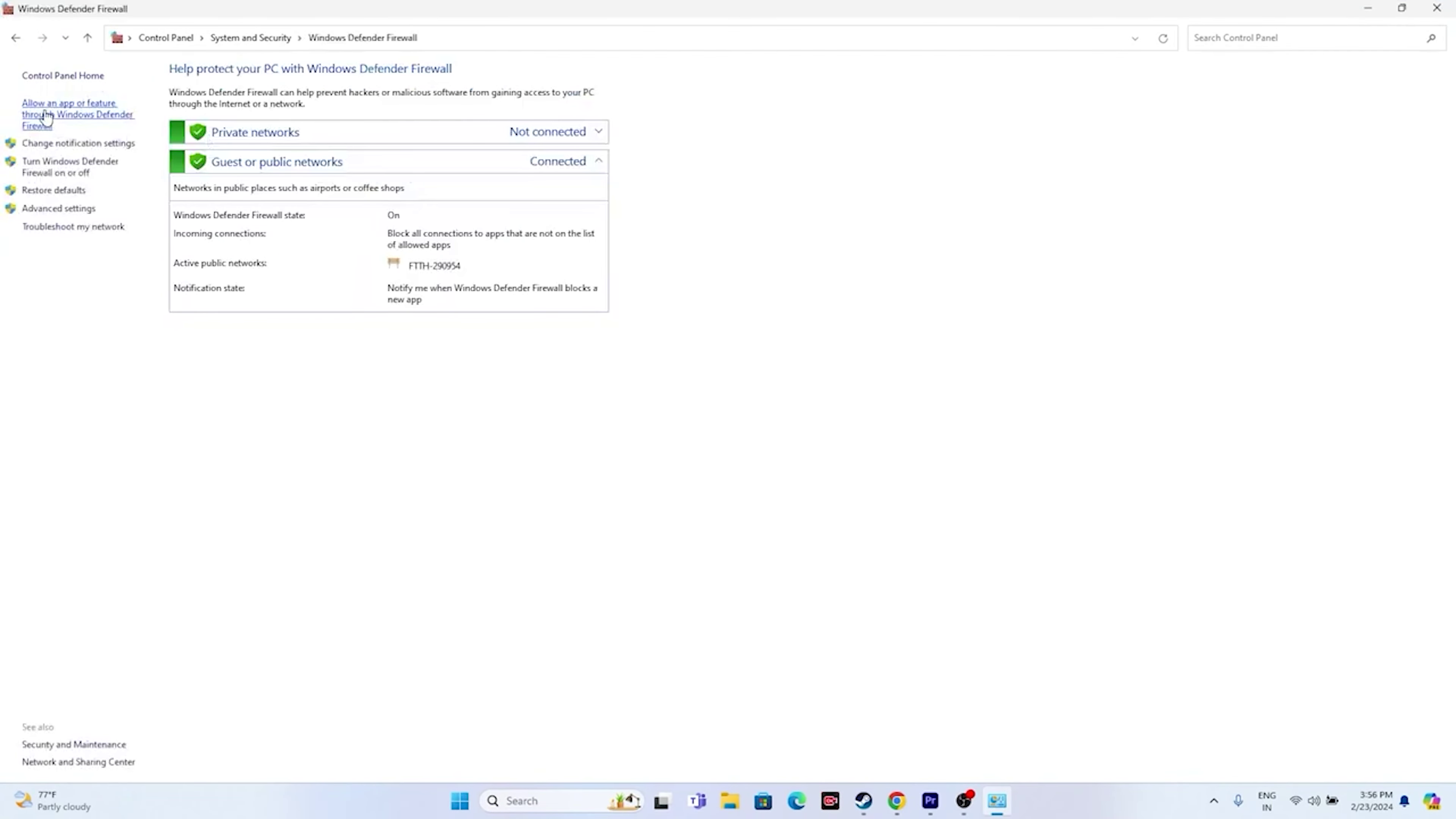
left_click(47, 118)
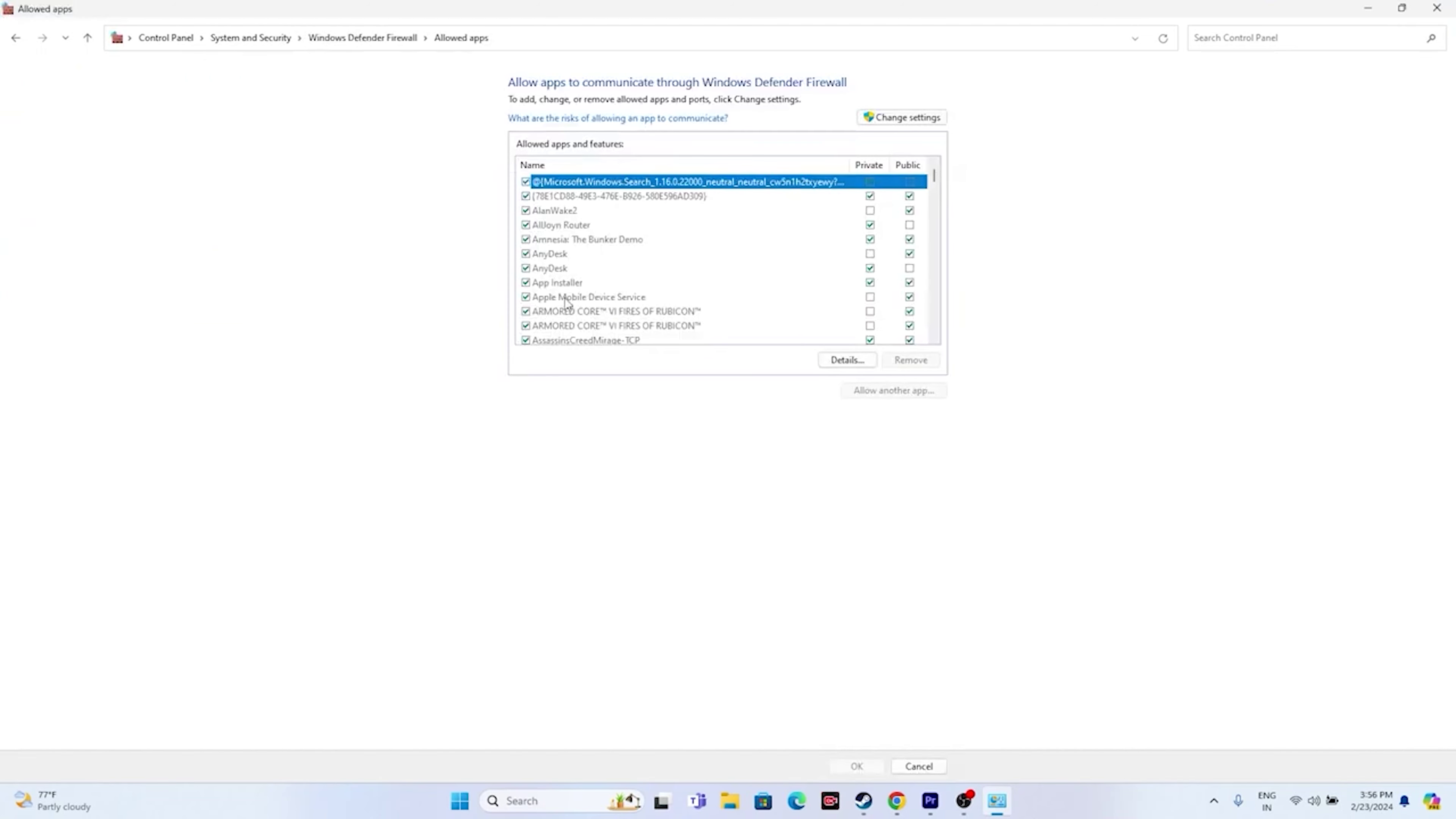
scroll(568, 248, "down", 13)
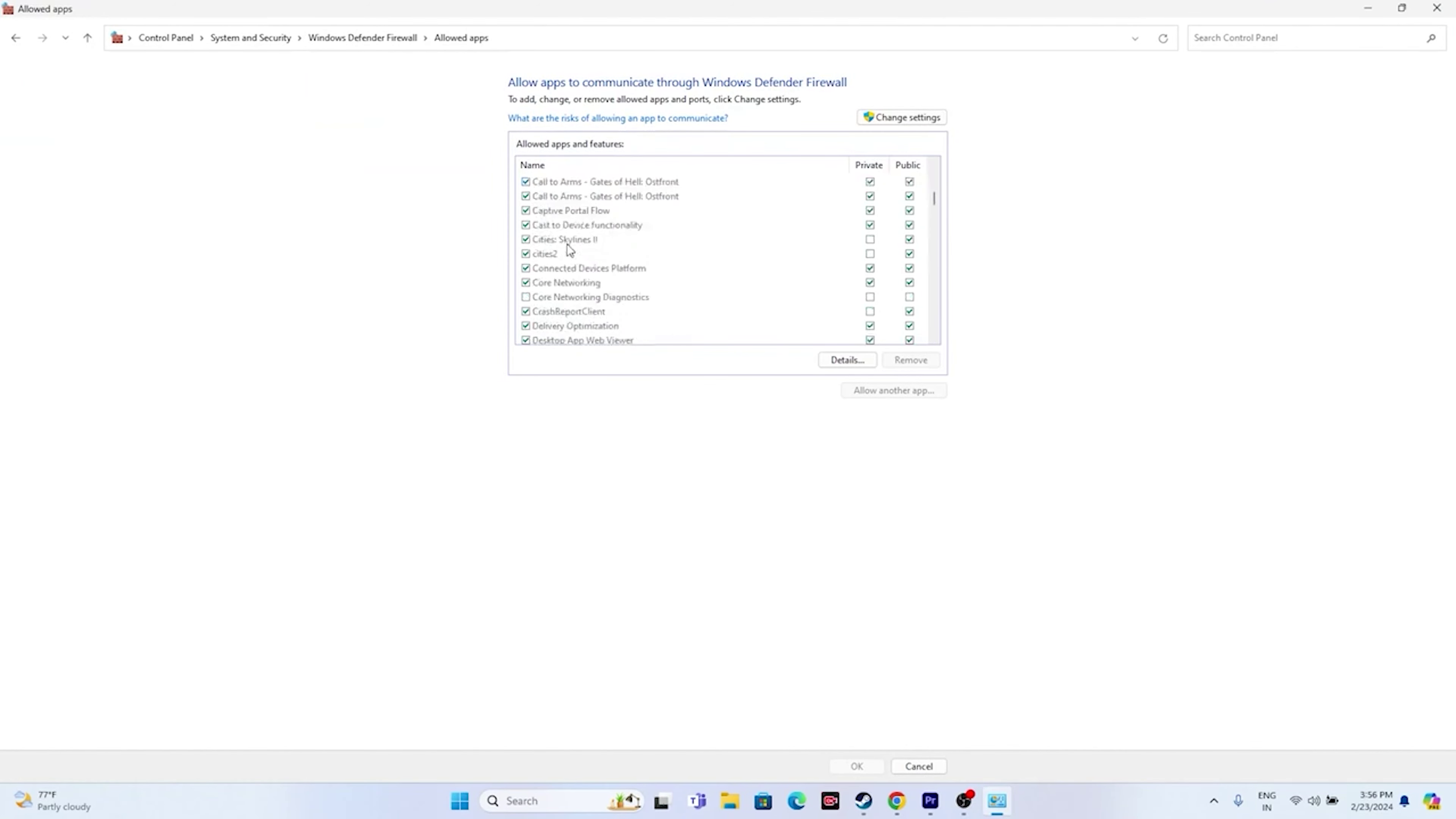
scroll(568, 247, "down", 12)
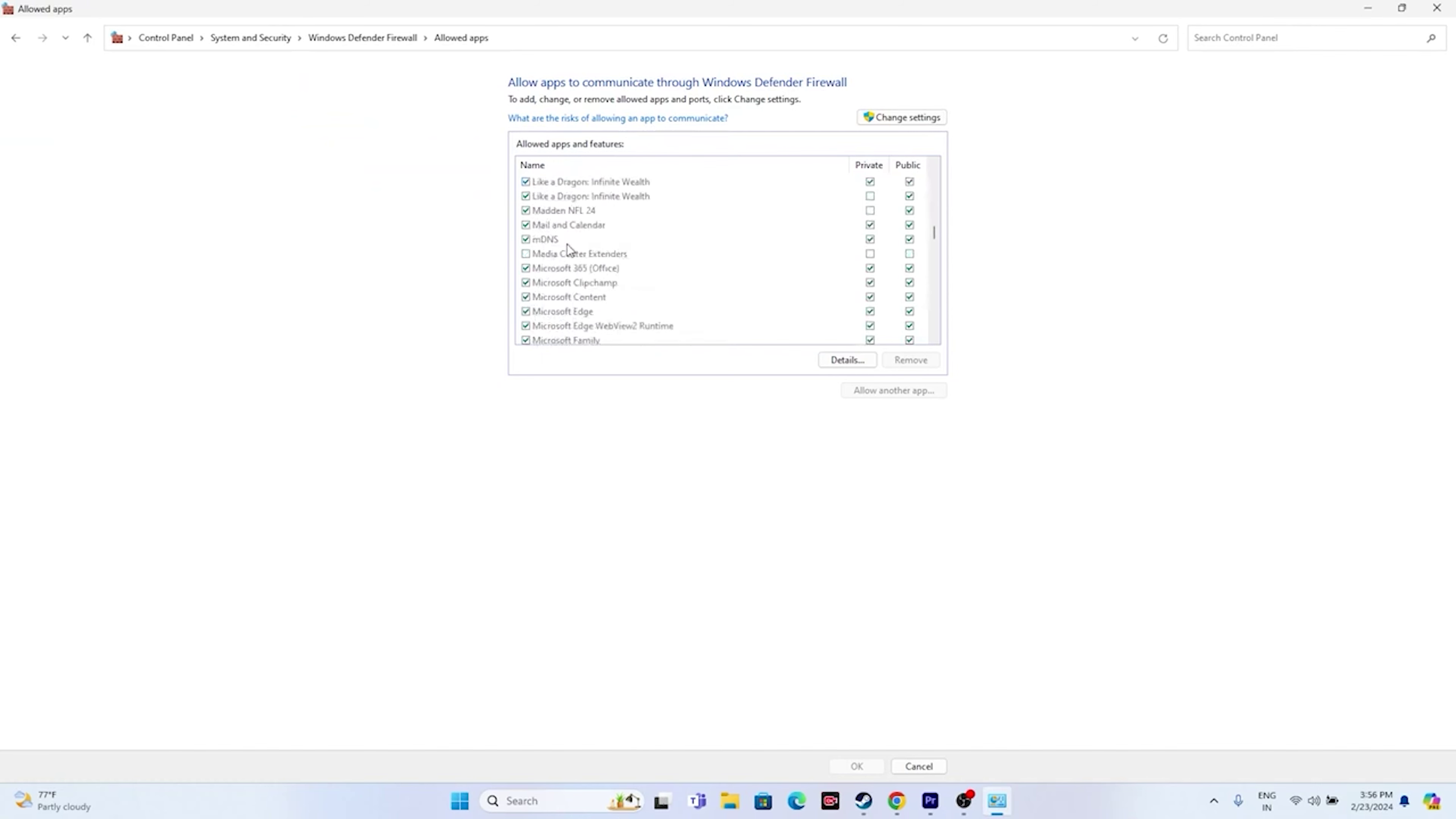
scroll(567, 244, "down", 6)
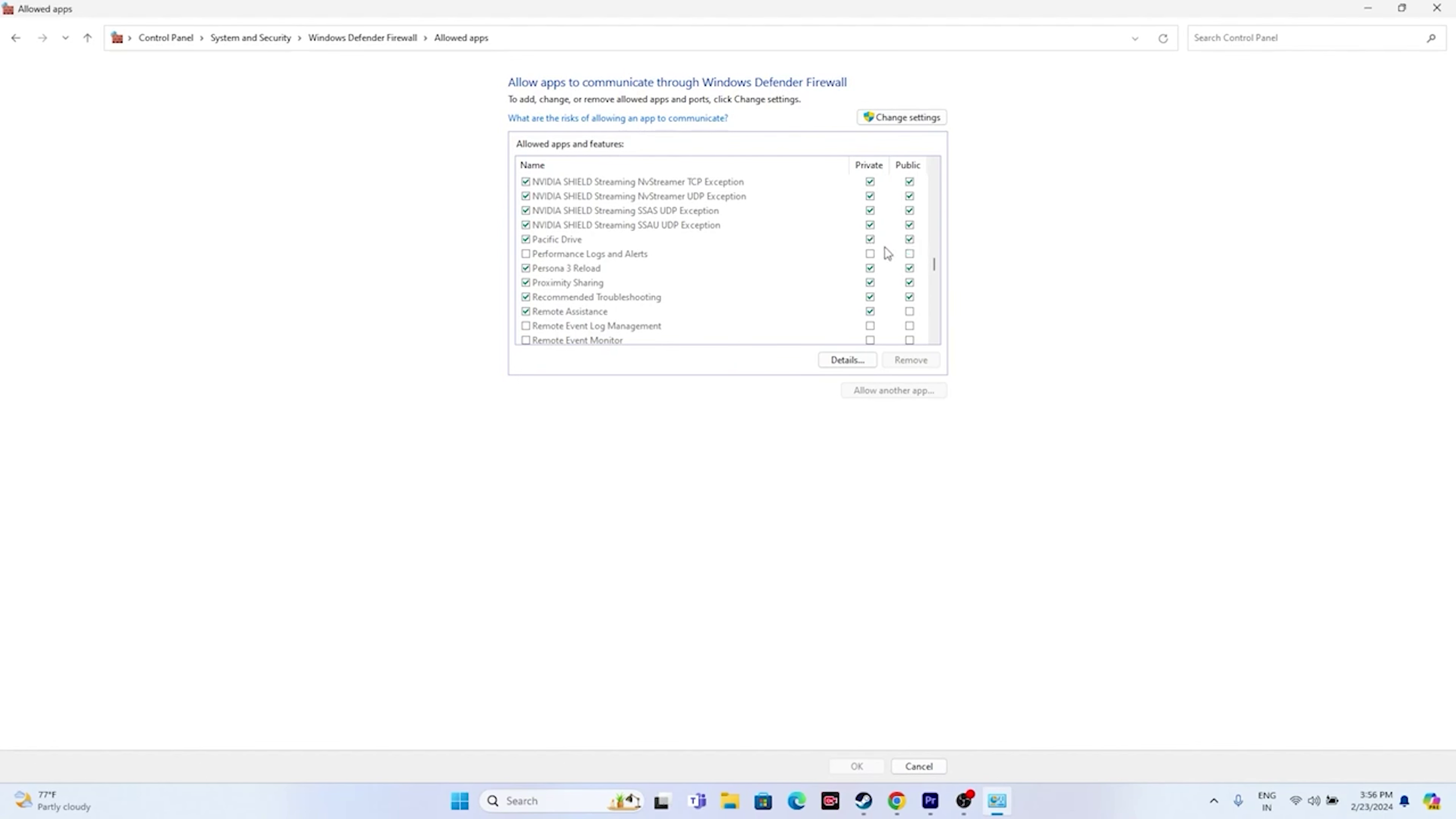
- Unlock the allowed apps settings, start allowing another app, and browse to the Steam folder in C:\Program Files (x86)
left_click(905, 121)
left_click(871, 394)
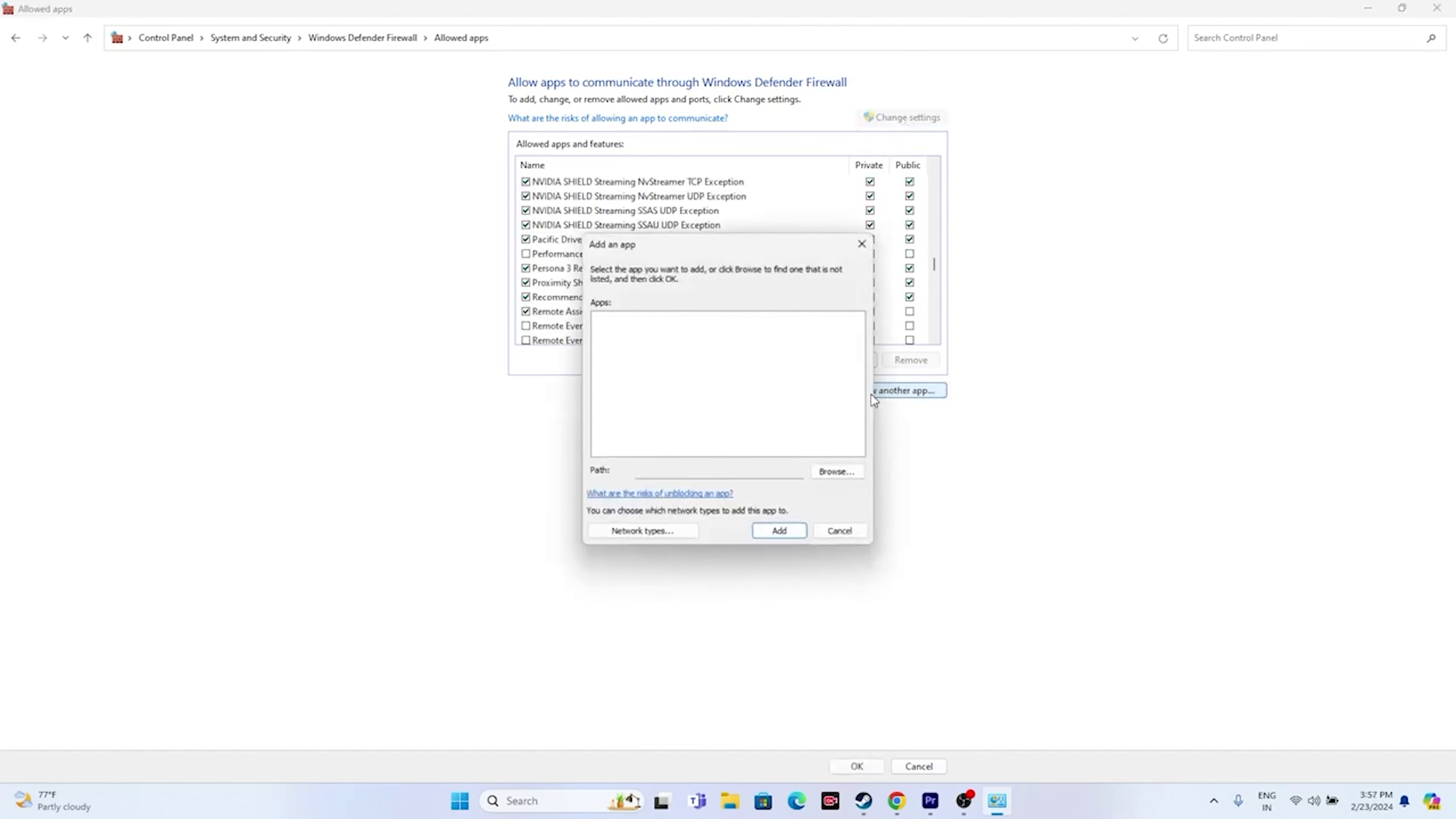
left_click(838, 472)
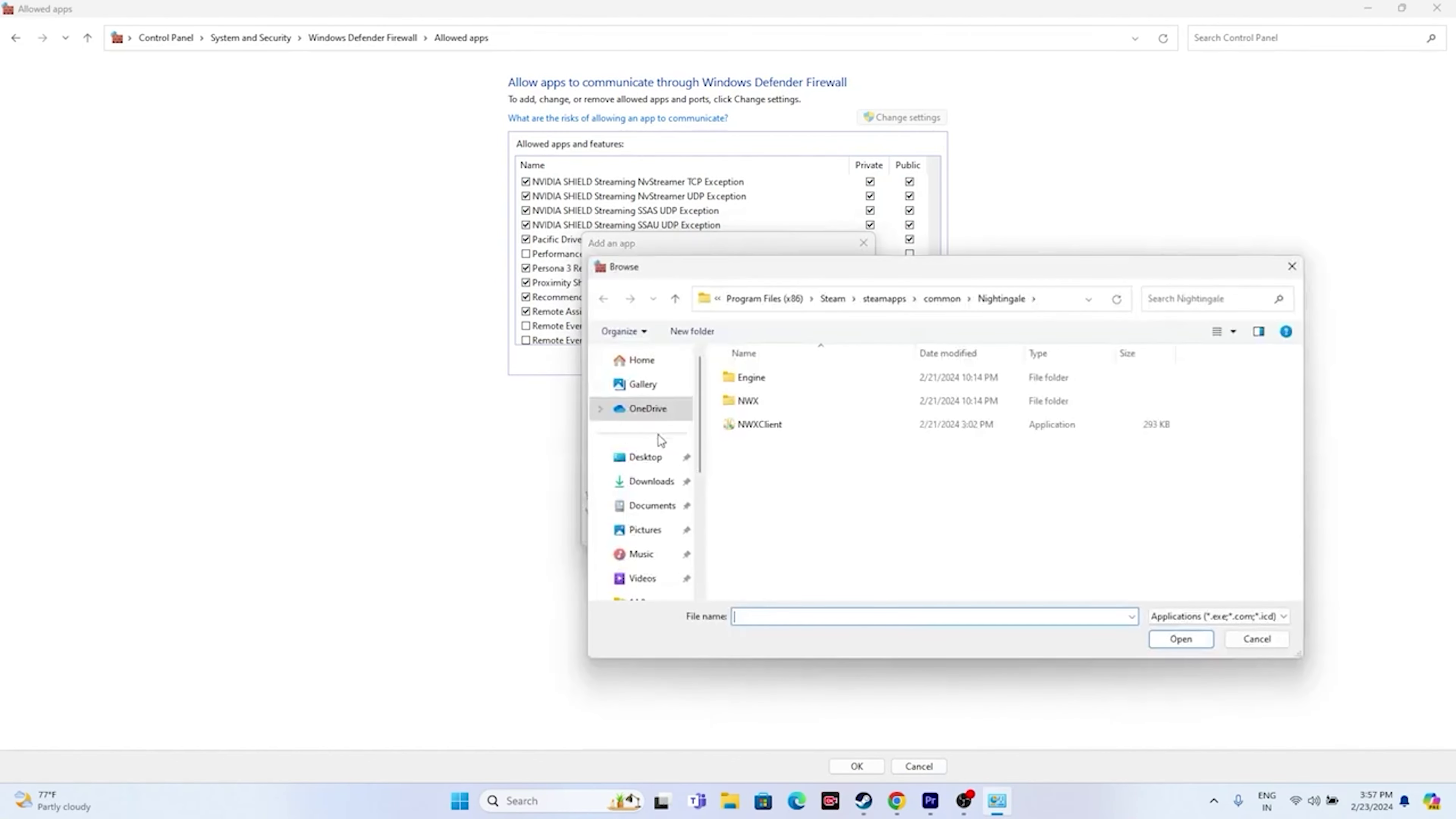
scroll(659, 453, "down", 3)
left_click(660, 532)
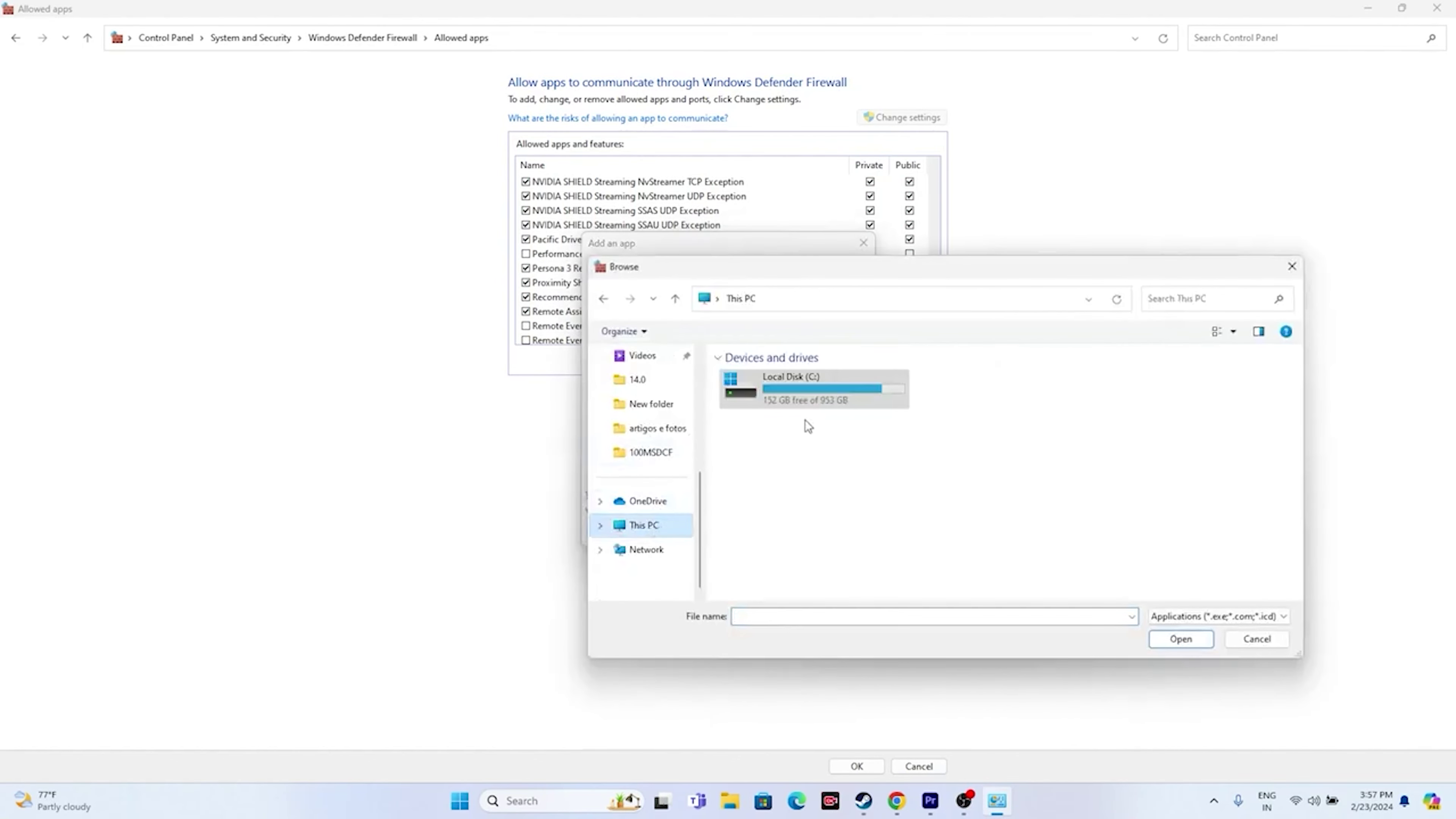
double_click(804, 394)
double_click(790, 516)
scroll(772, 467, "down", 8)
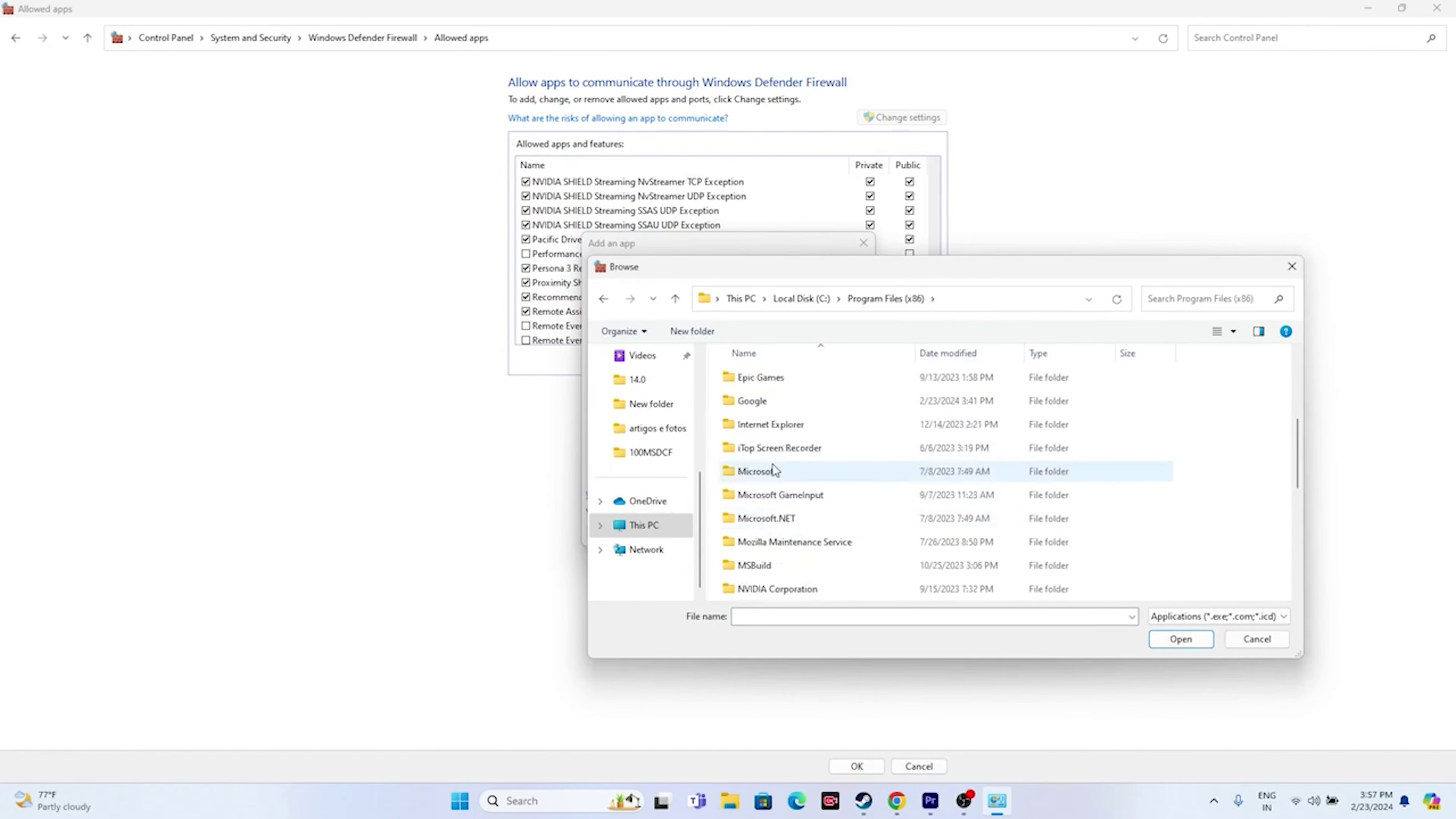
double_click(751, 471)
scroll(771, 465, "down", 10)
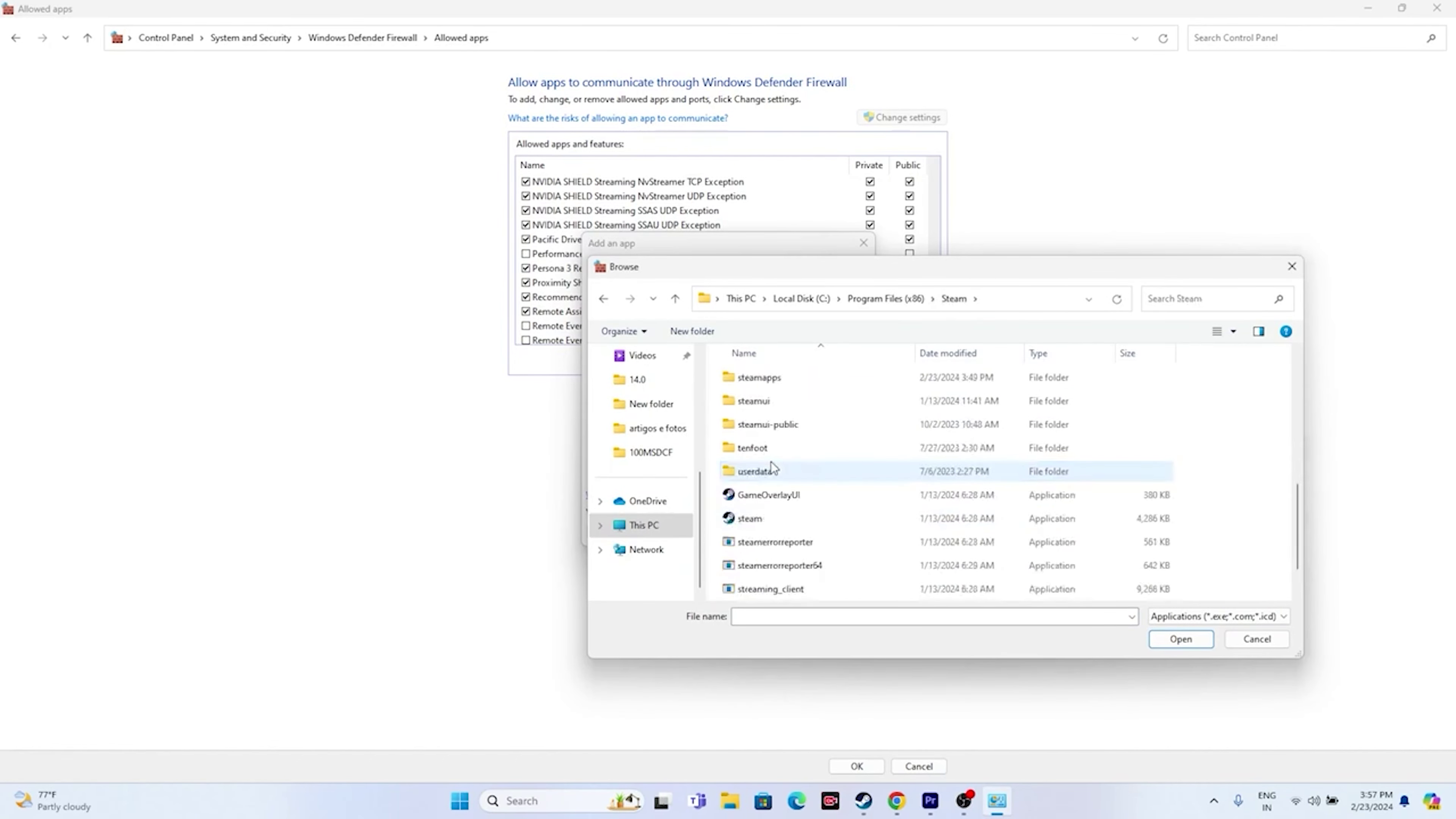
- Choose the PenDriverPro application from the steamapps\common\Pacific Drive folder as the app to allow
left_click(780, 380)
double_click(780, 380)
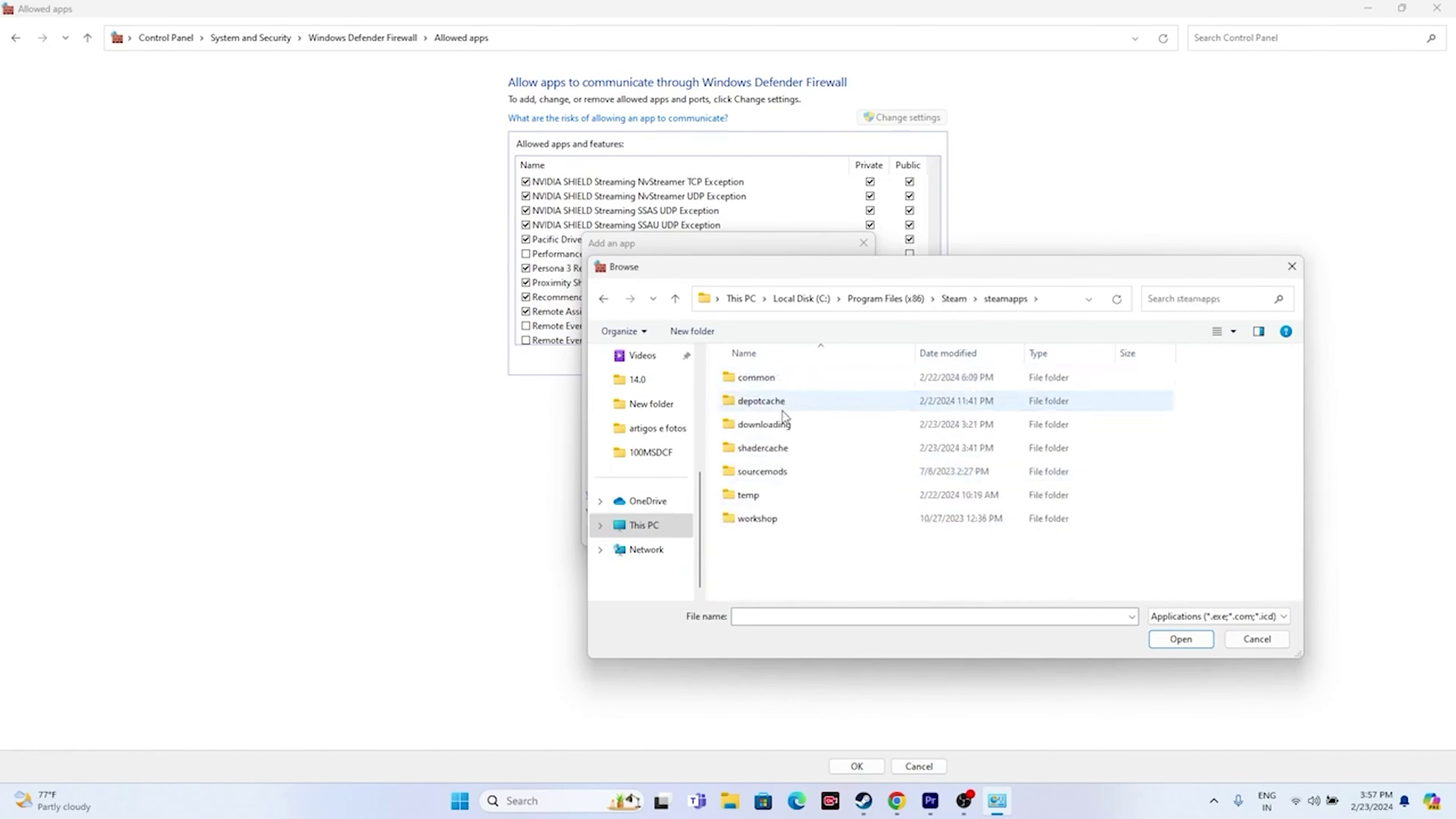
double_click(775, 377)
scroll(784, 437, "down", 15)
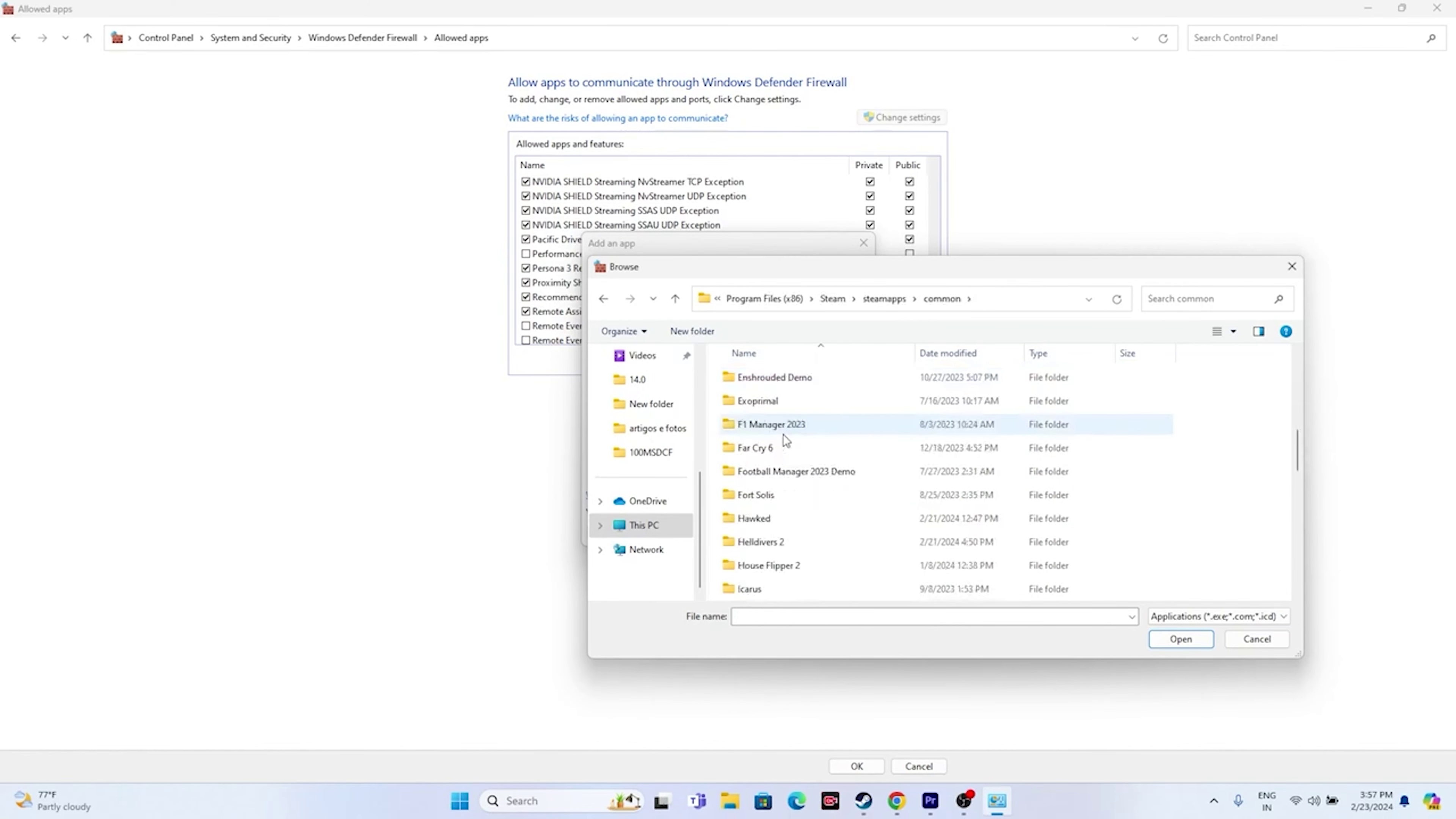
scroll(784, 439, "down", 4)
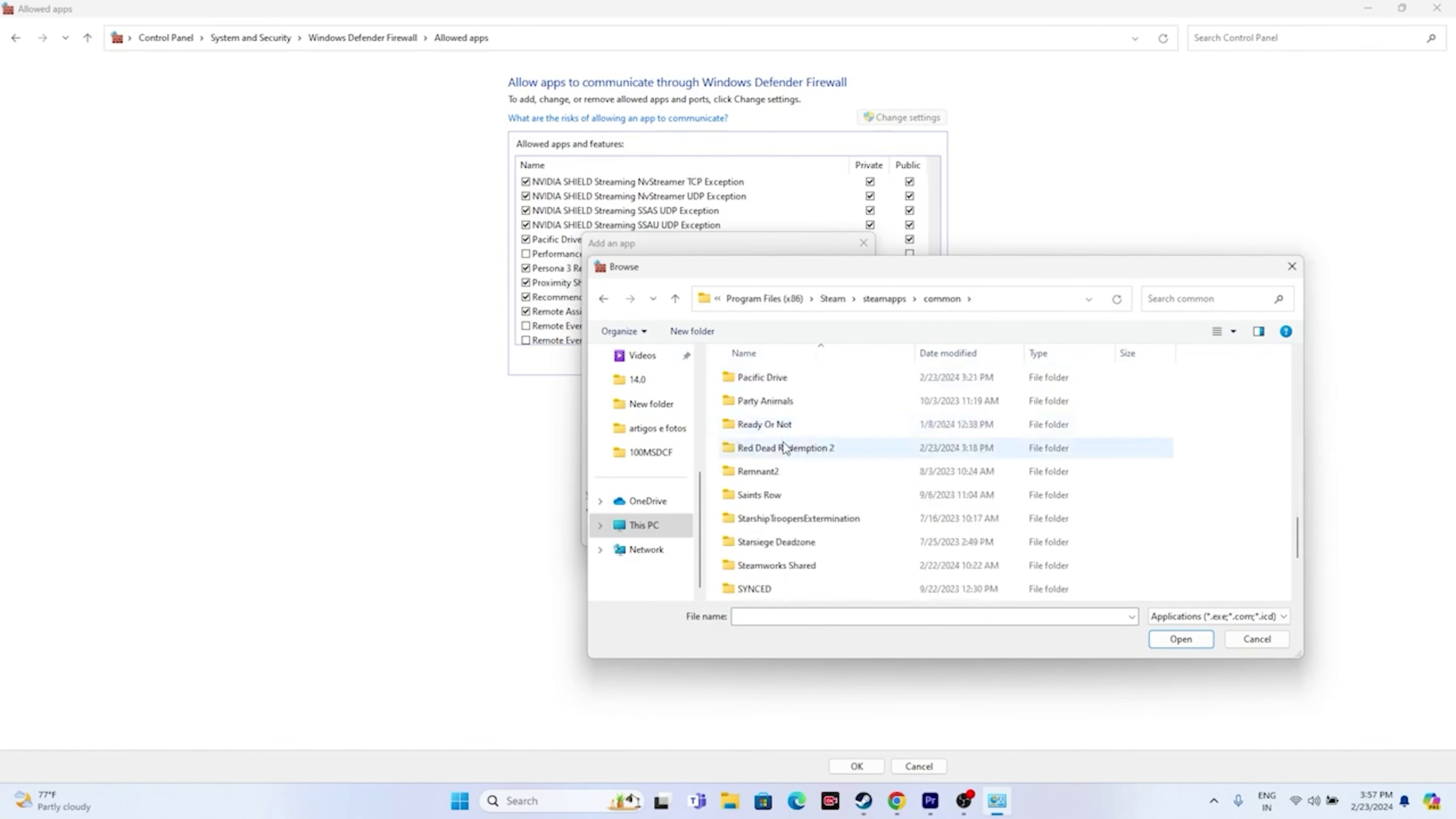
scroll(784, 468, "up", 5)
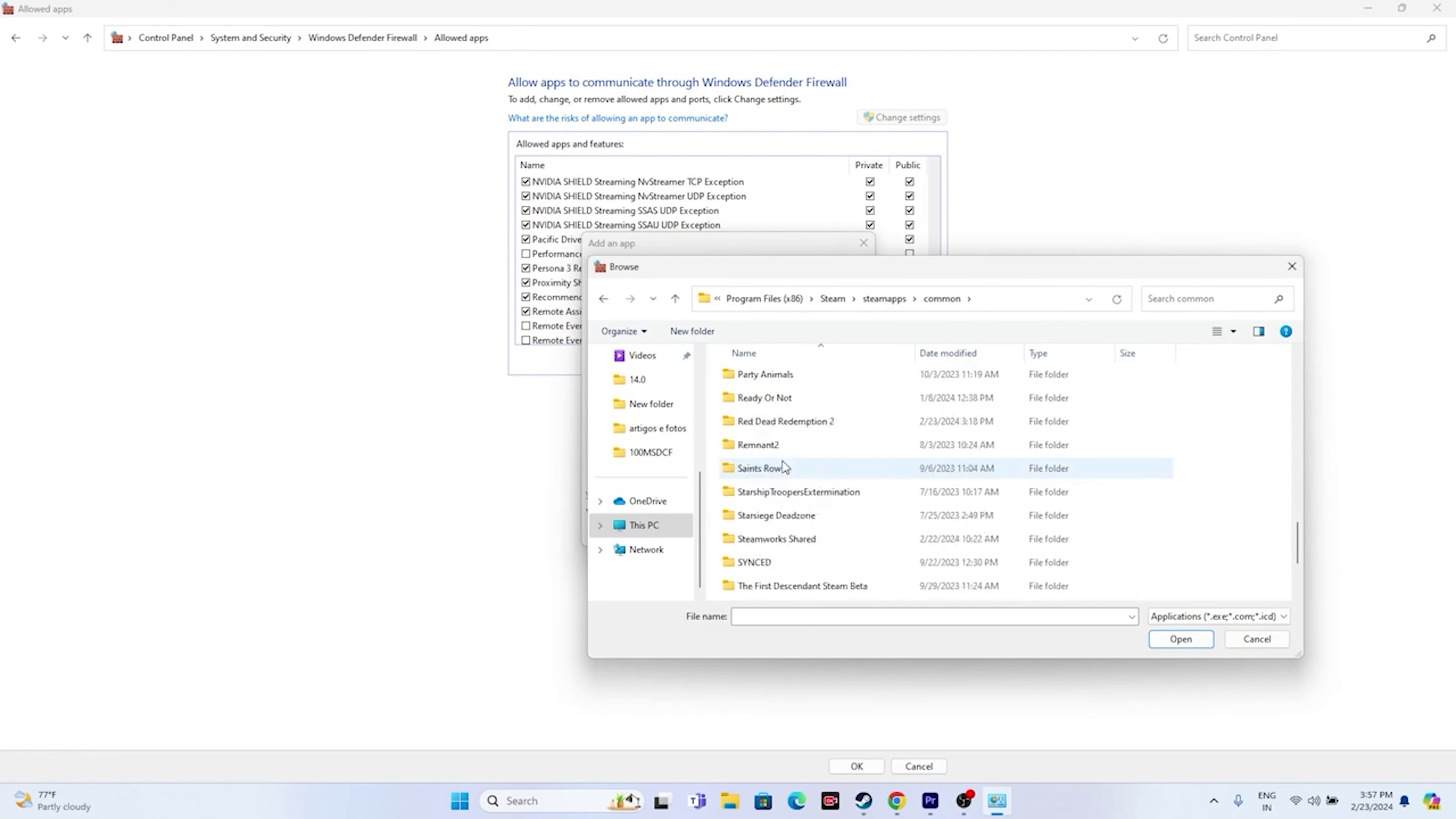
double_click(780, 491)
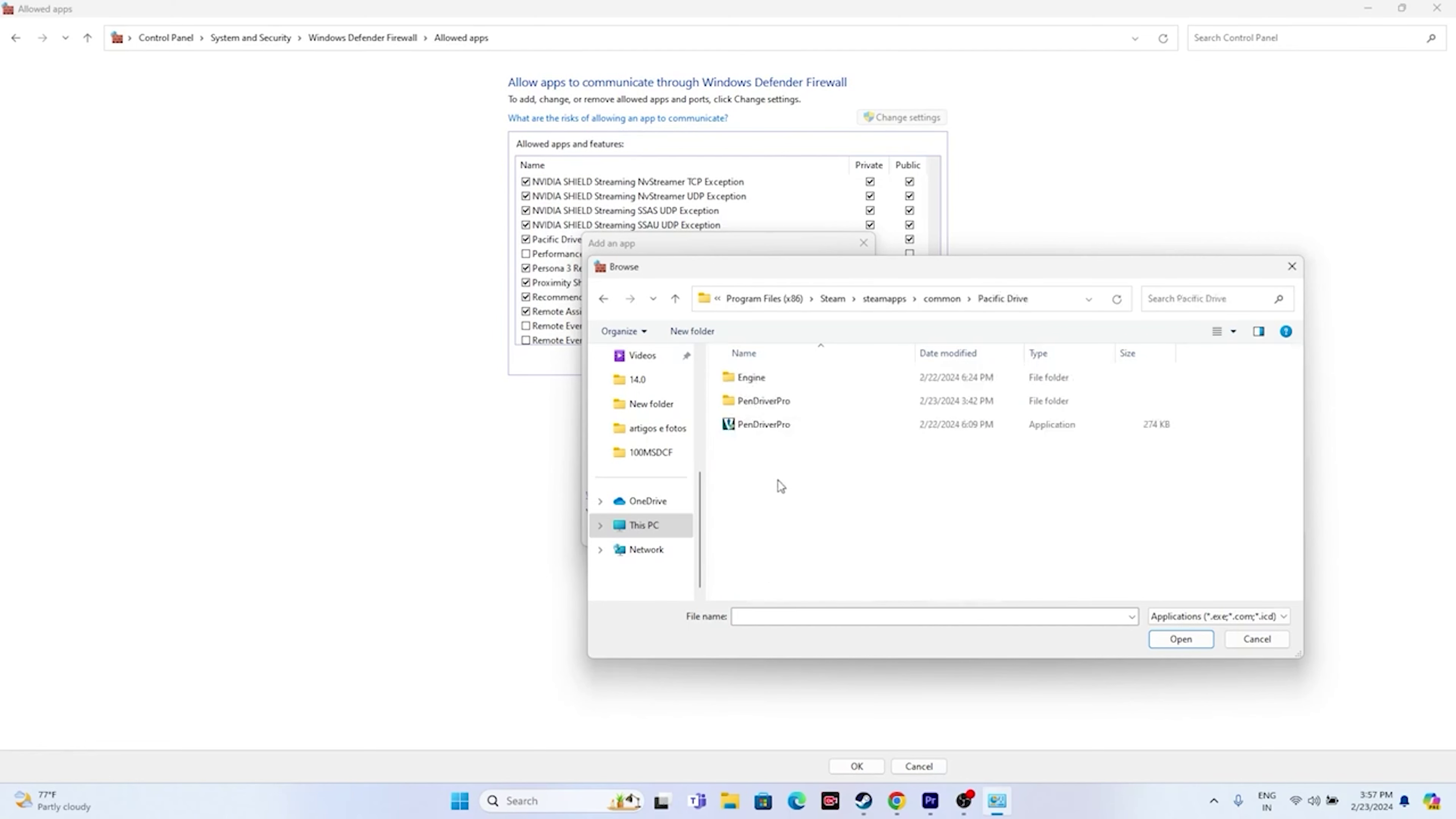
left_click(777, 426)
left_click(1181, 639)
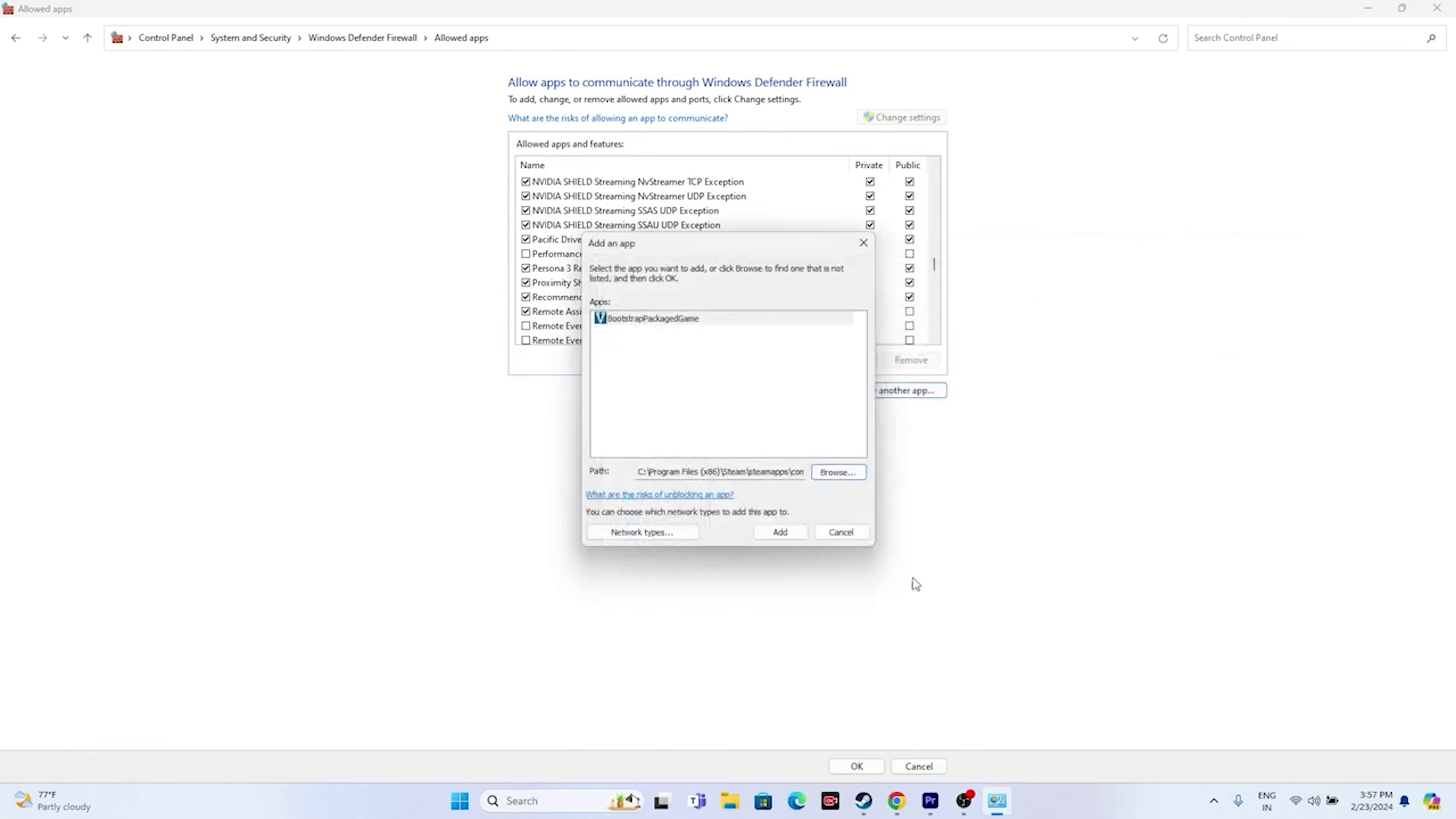
- Try to add the chosen game application to the firewall's allowed apps and close the Control Panel window
left_click(779, 532)
left_click(839, 458)
left_click(864, 243)
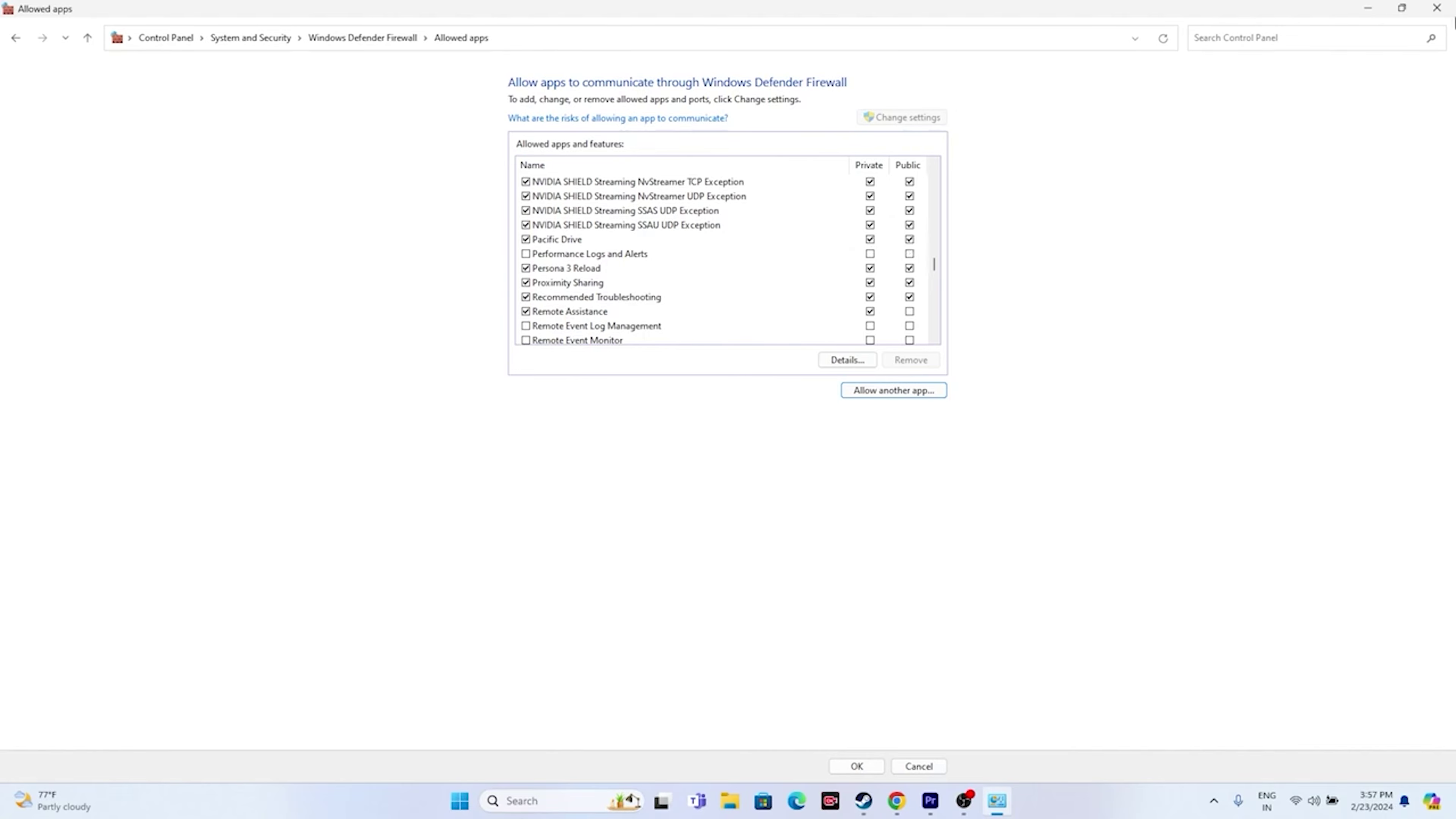
left_click(1437, 8)
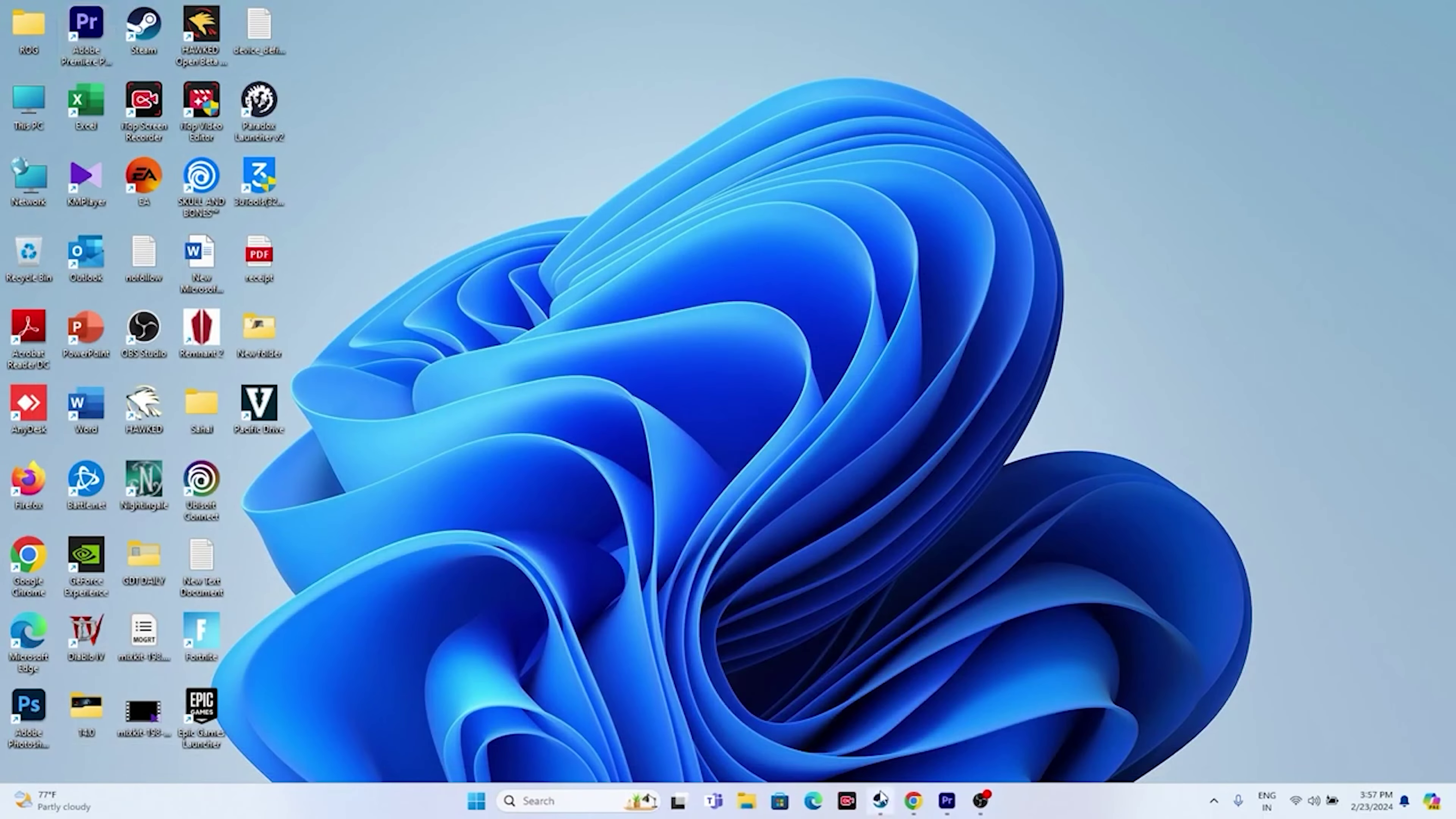
- Switch to Steam, then open System Configuration and display its list of services
left_click(881, 800)
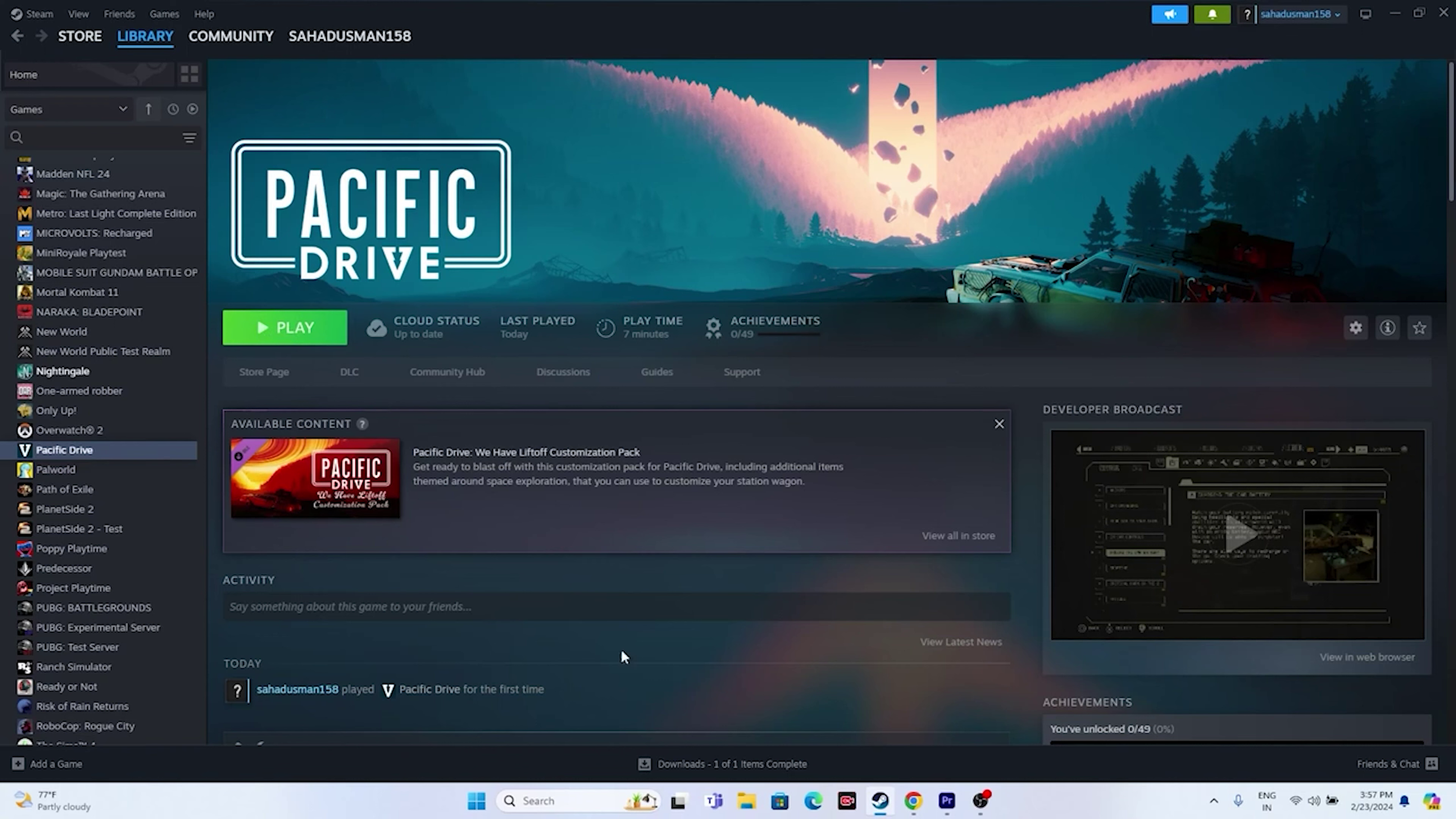
left_click(536, 802)
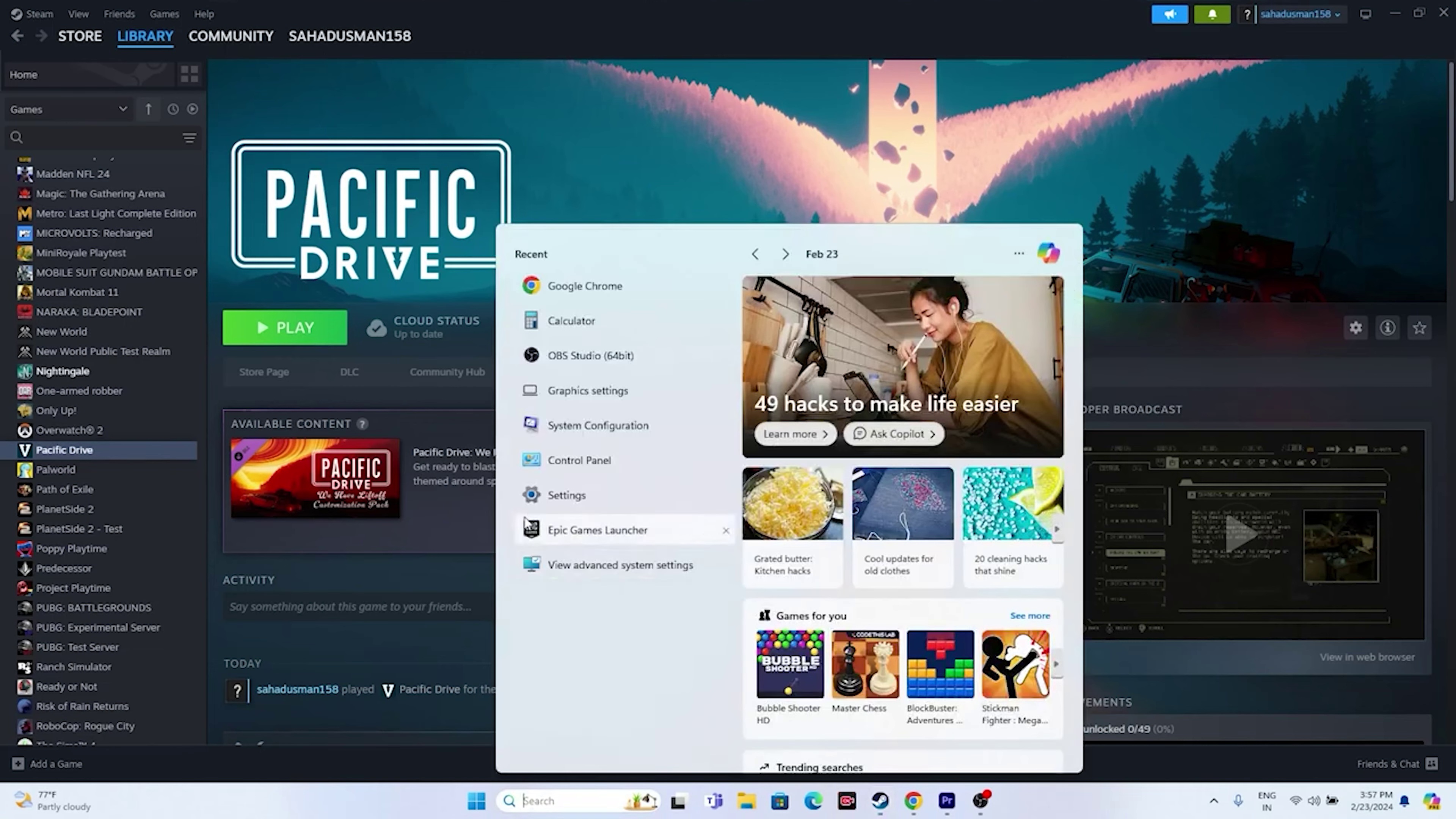
left_click(589, 426)
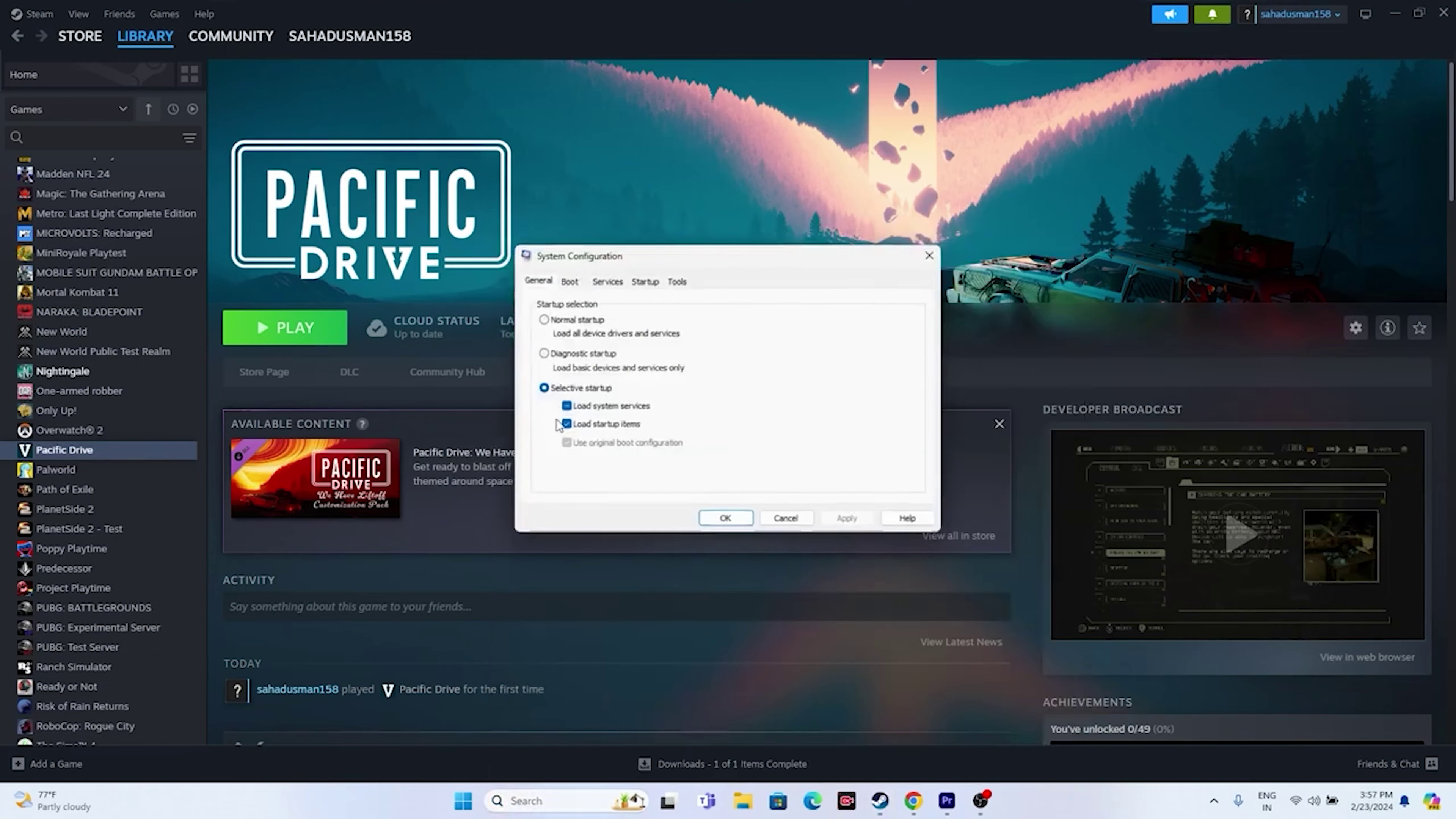
left_click(606, 280)
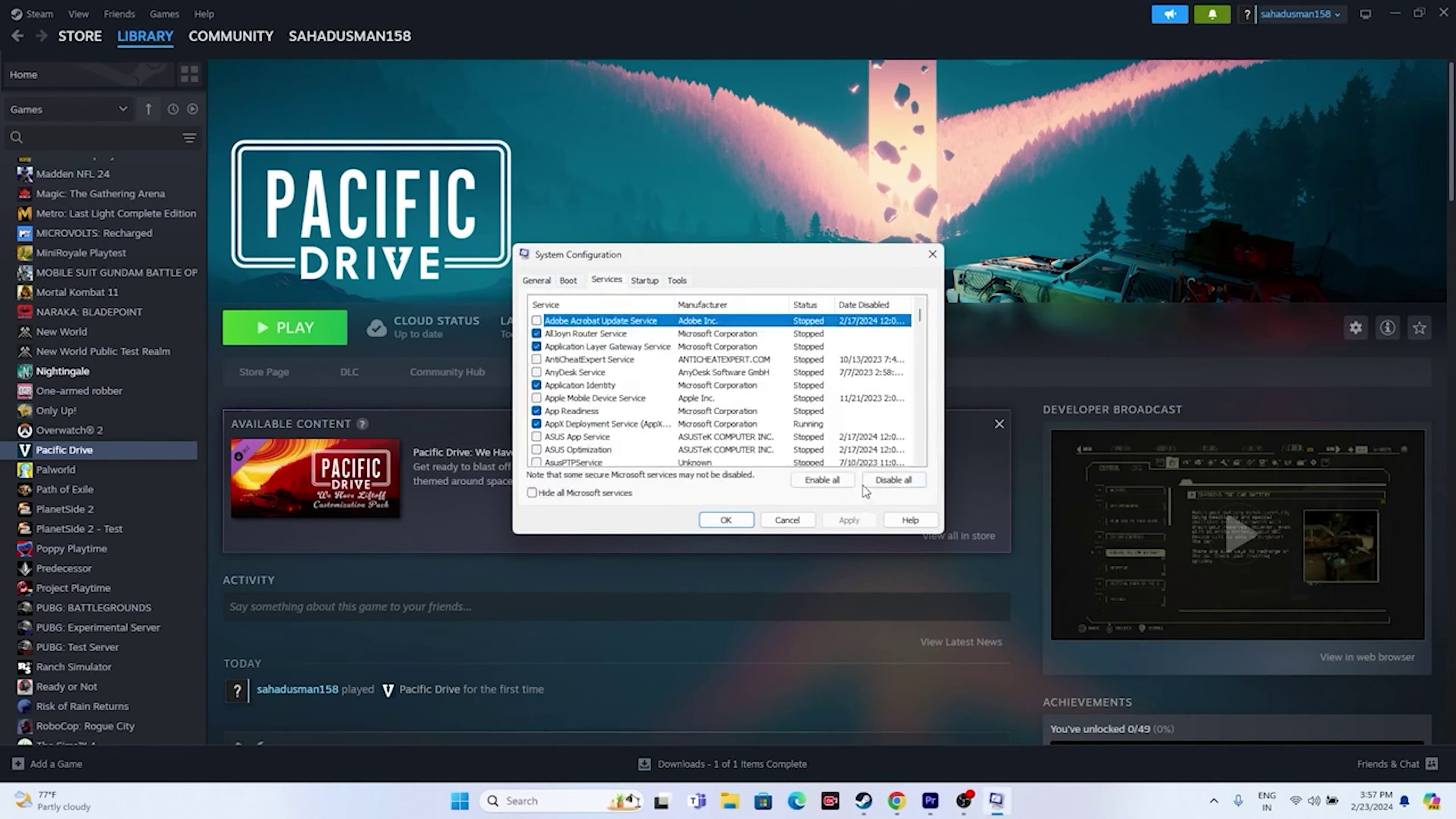
- Toggle the hiding of Microsoft services, disable all listed services, apply the changes, exit without restarting, and minimize Steam
left_click(582, 494)
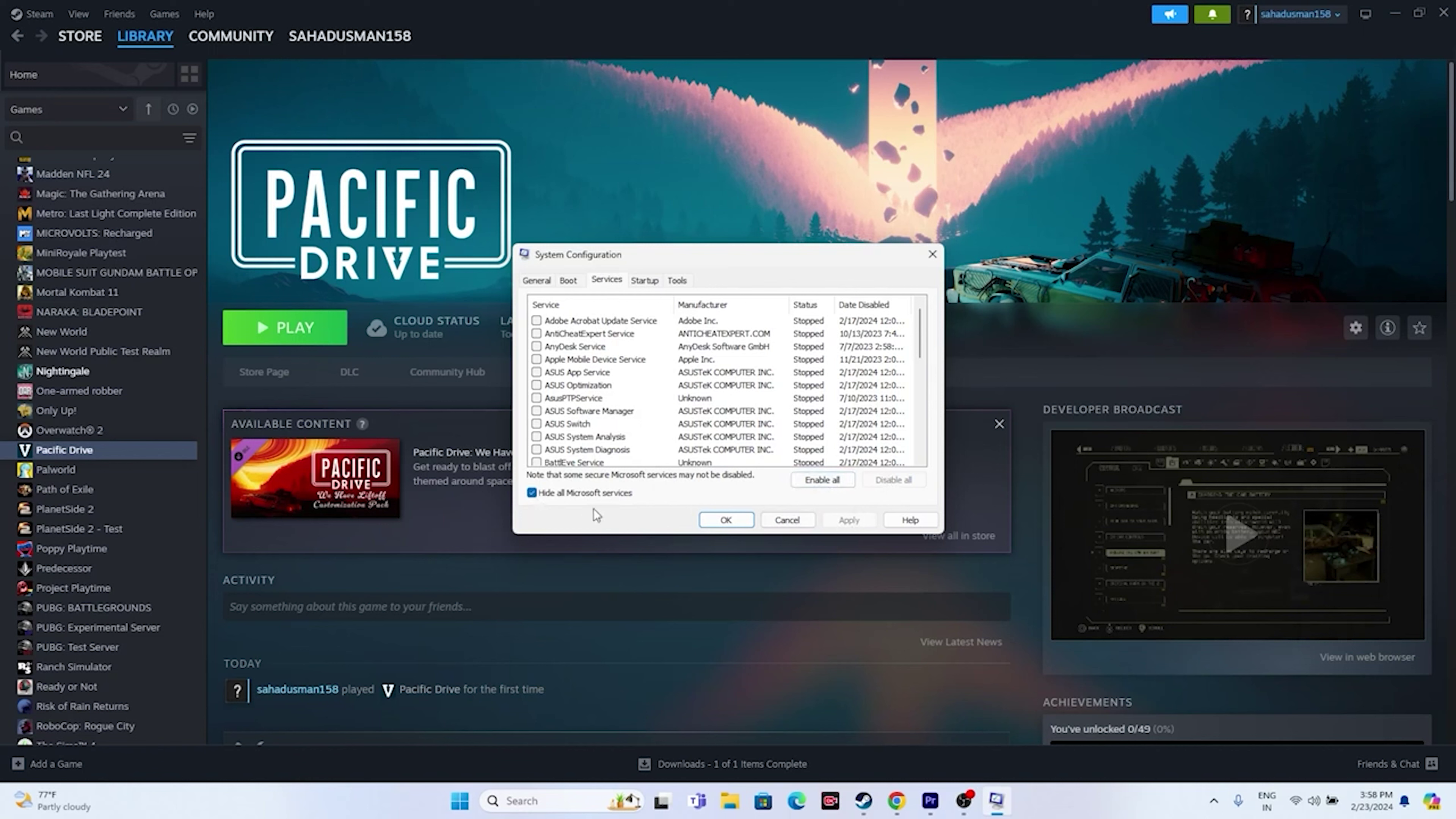
left_click(531, 492)
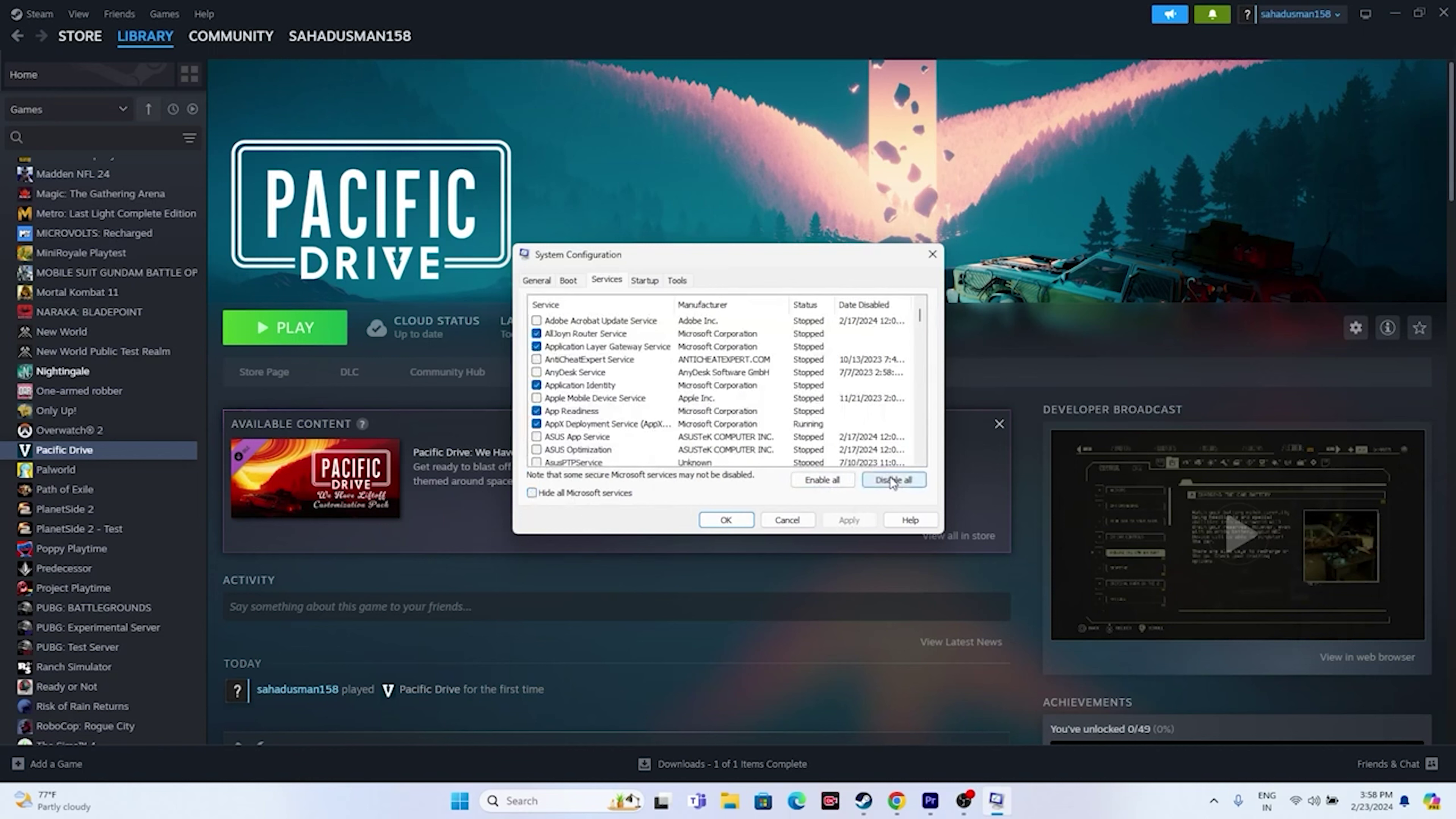
left_click(892, 481)
left_click(532, 492)
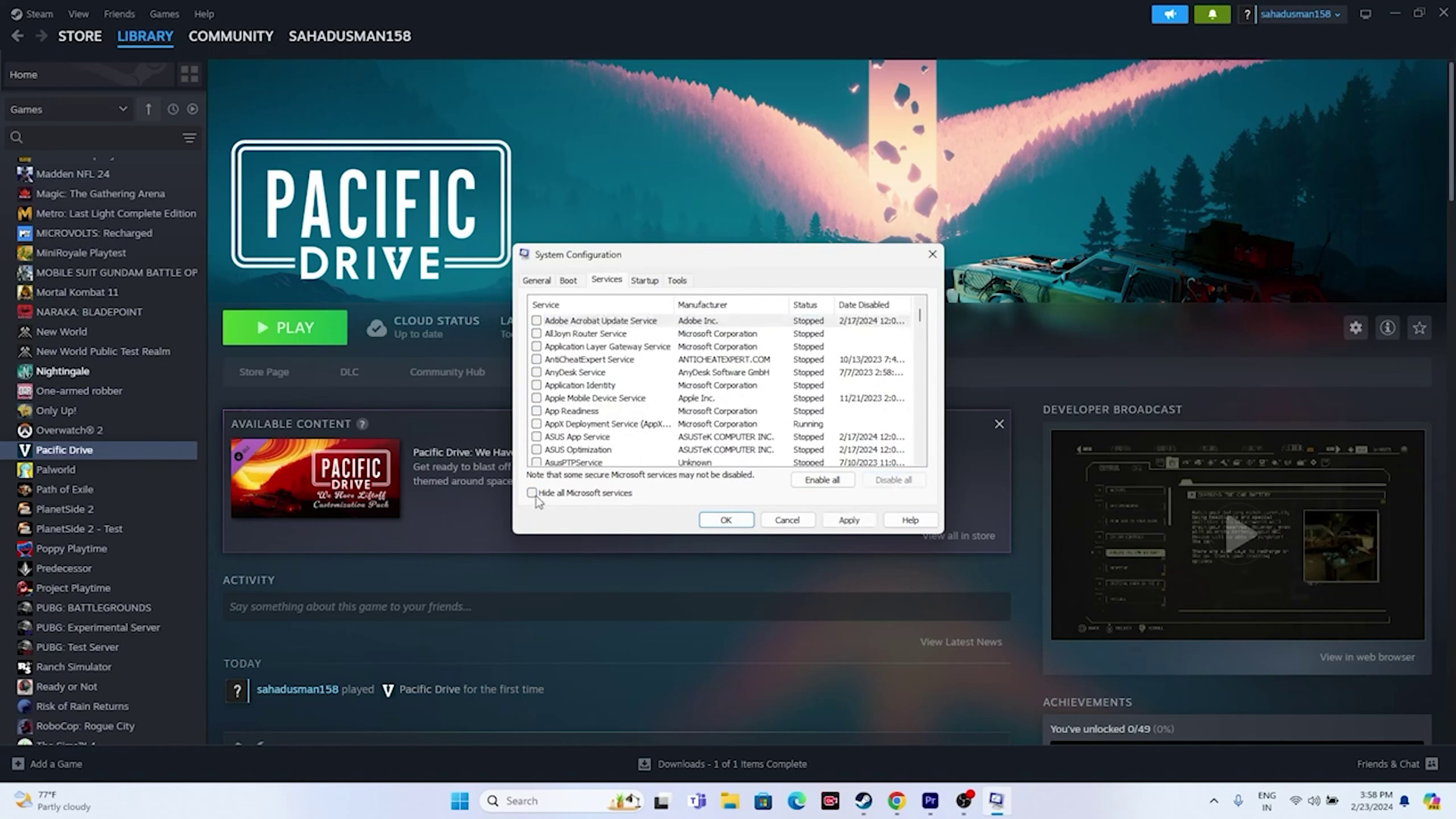
left_click(837, 525)
left_click(726, 519)
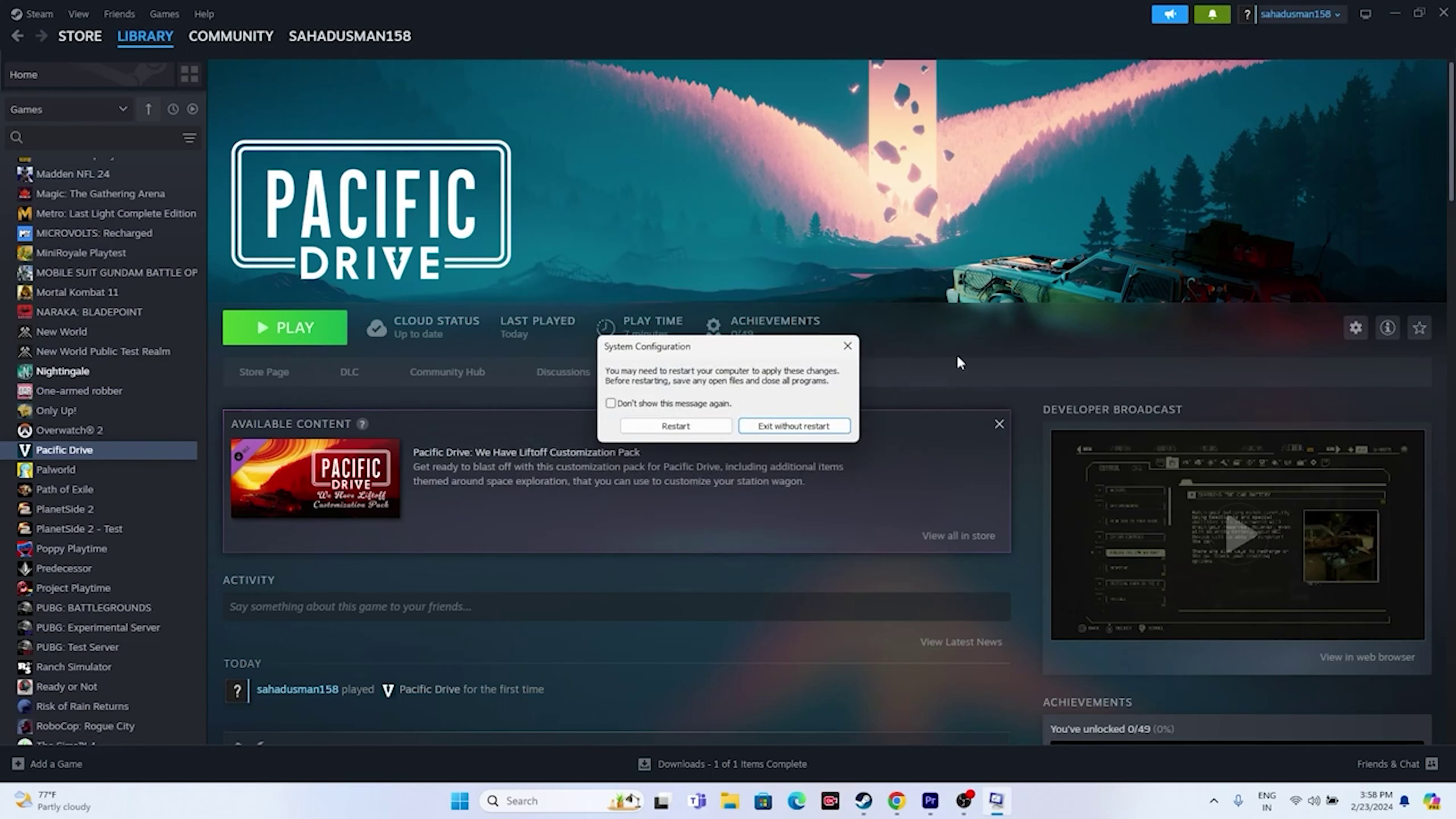
left_click(820, 424)
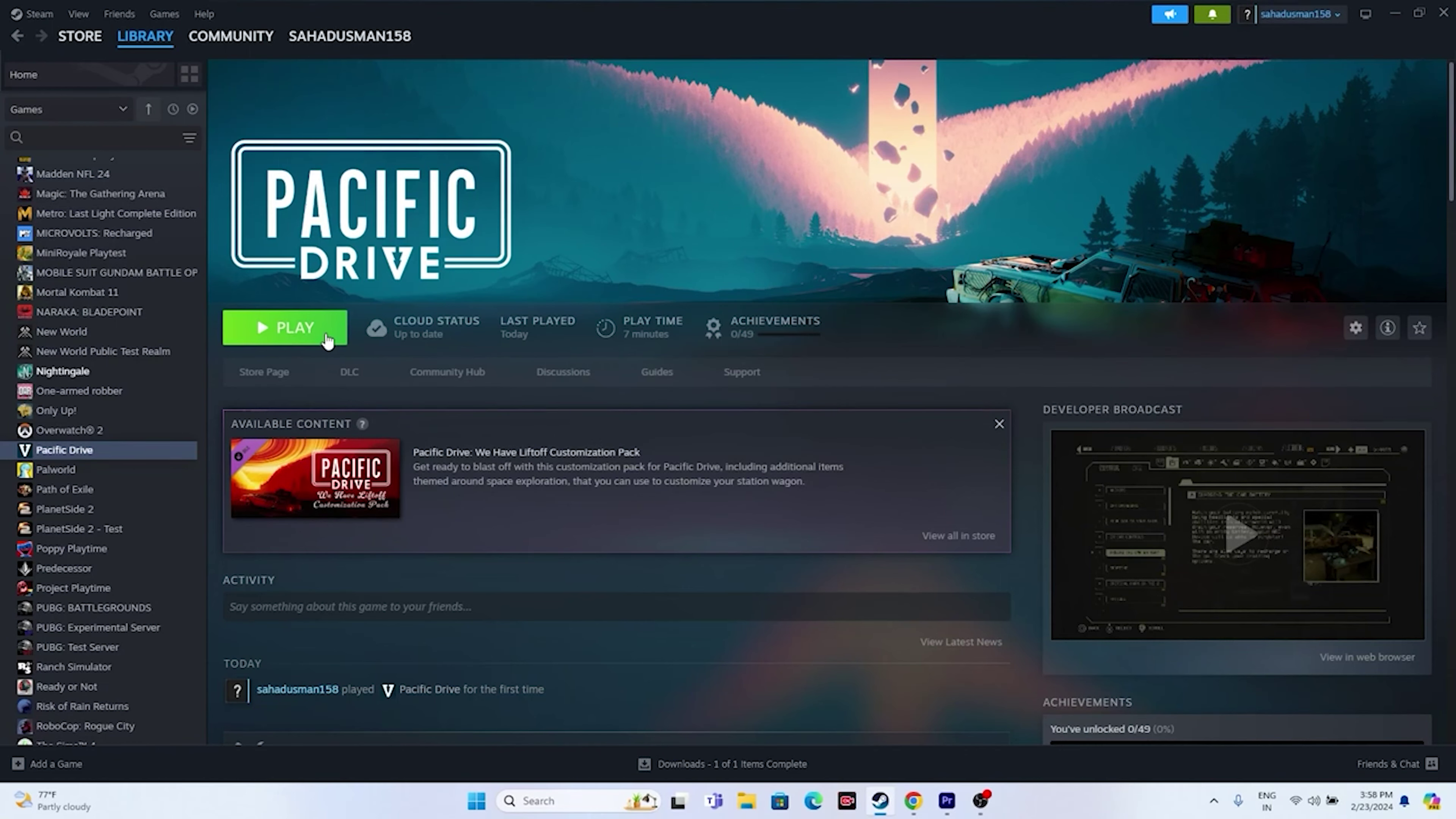
left_click(1394, 13)
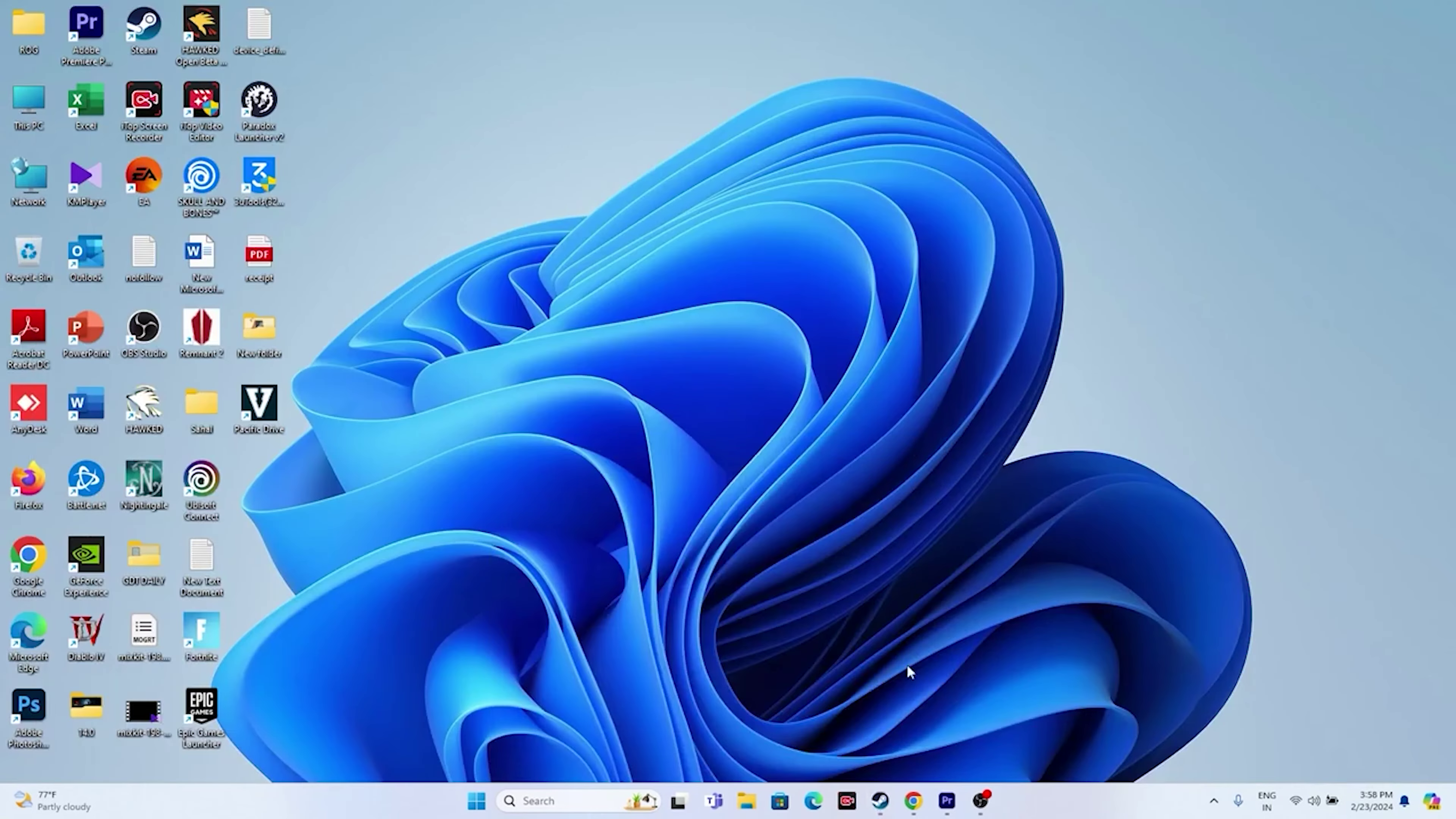
- Open the properties of Pacific Drive in the Steam library, enter -dx112 as its launch option, and close the properties
left_click(882, 800)
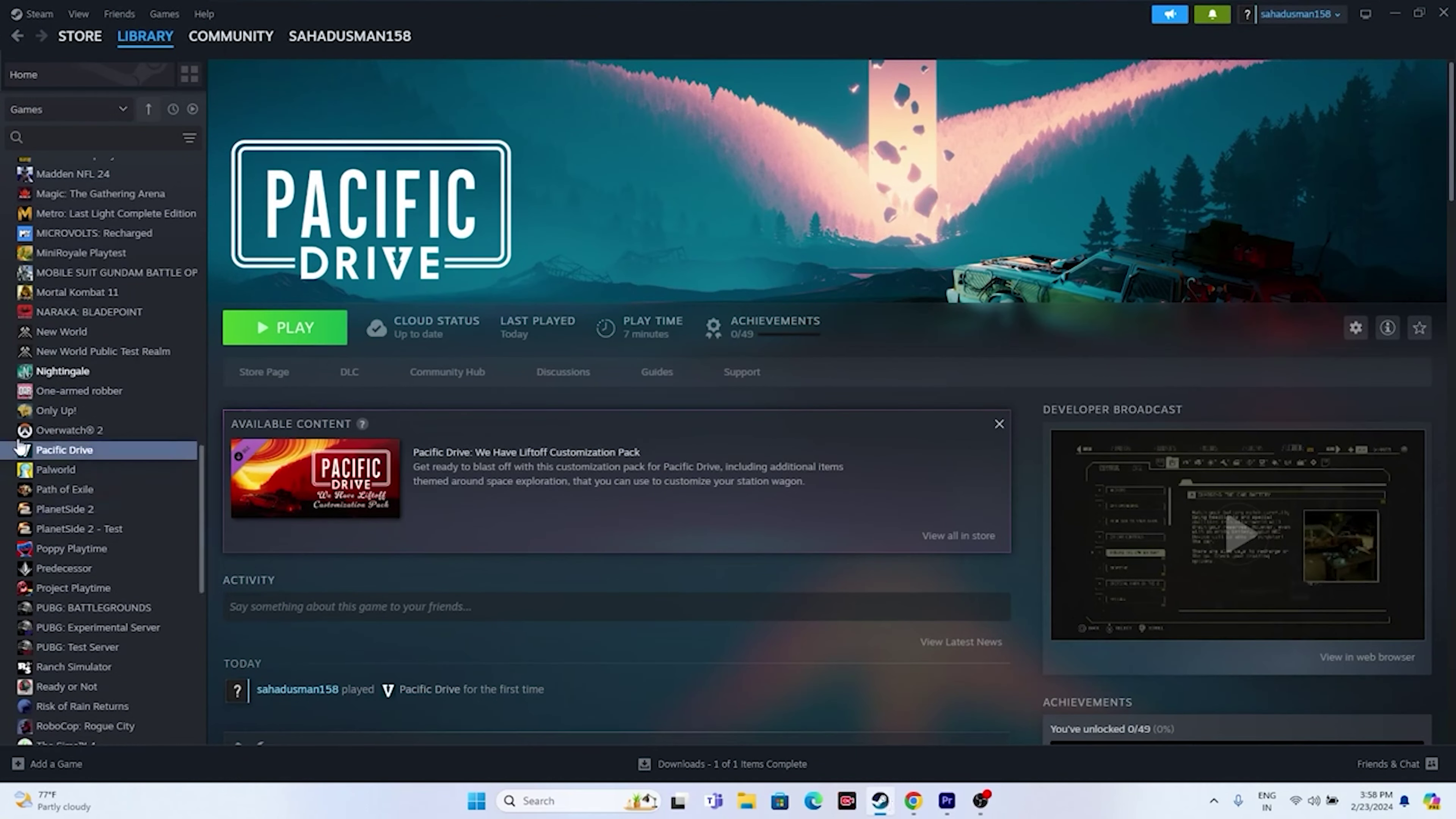
right_click(78, 457)
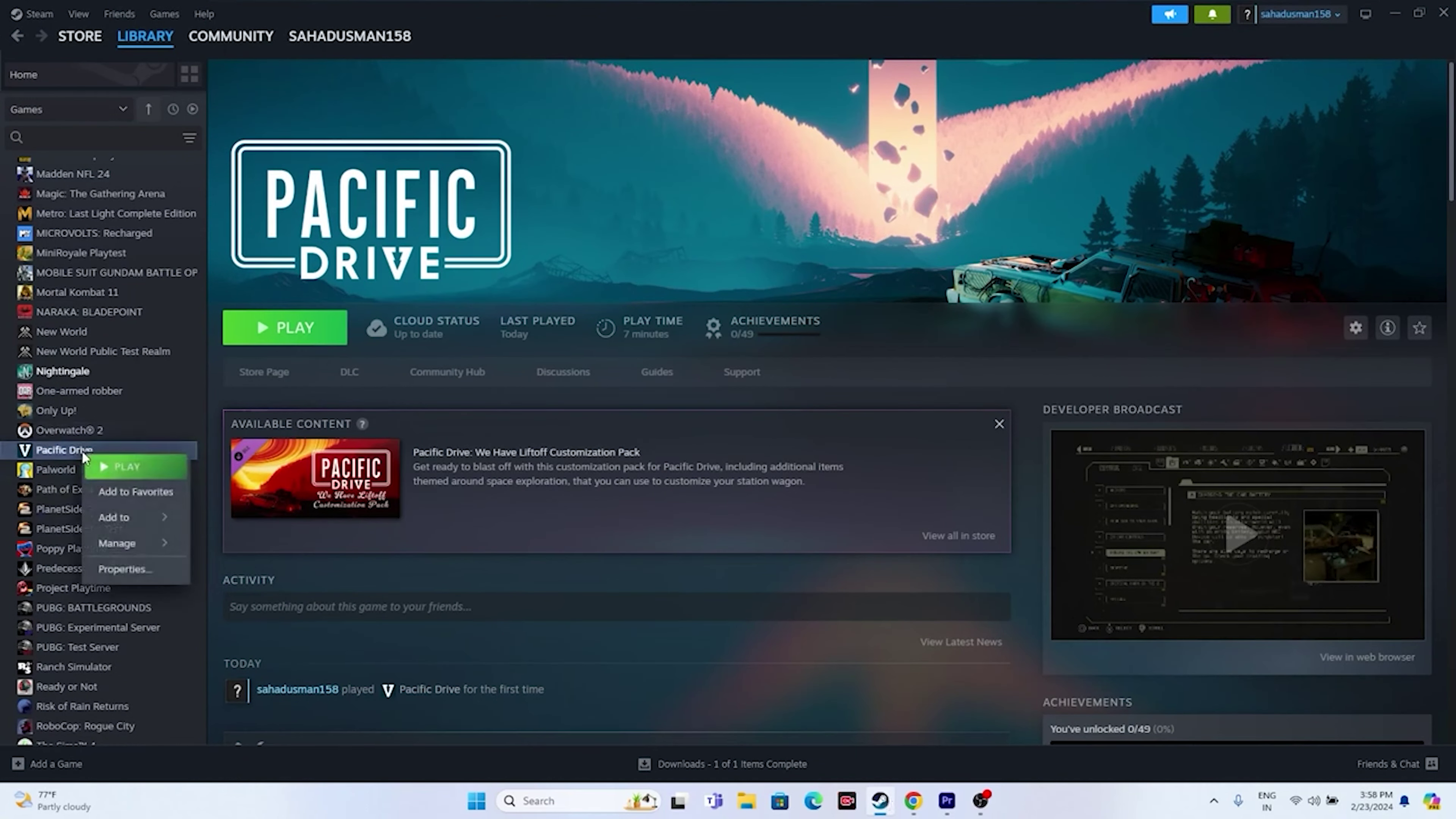
left_click(125, 572)
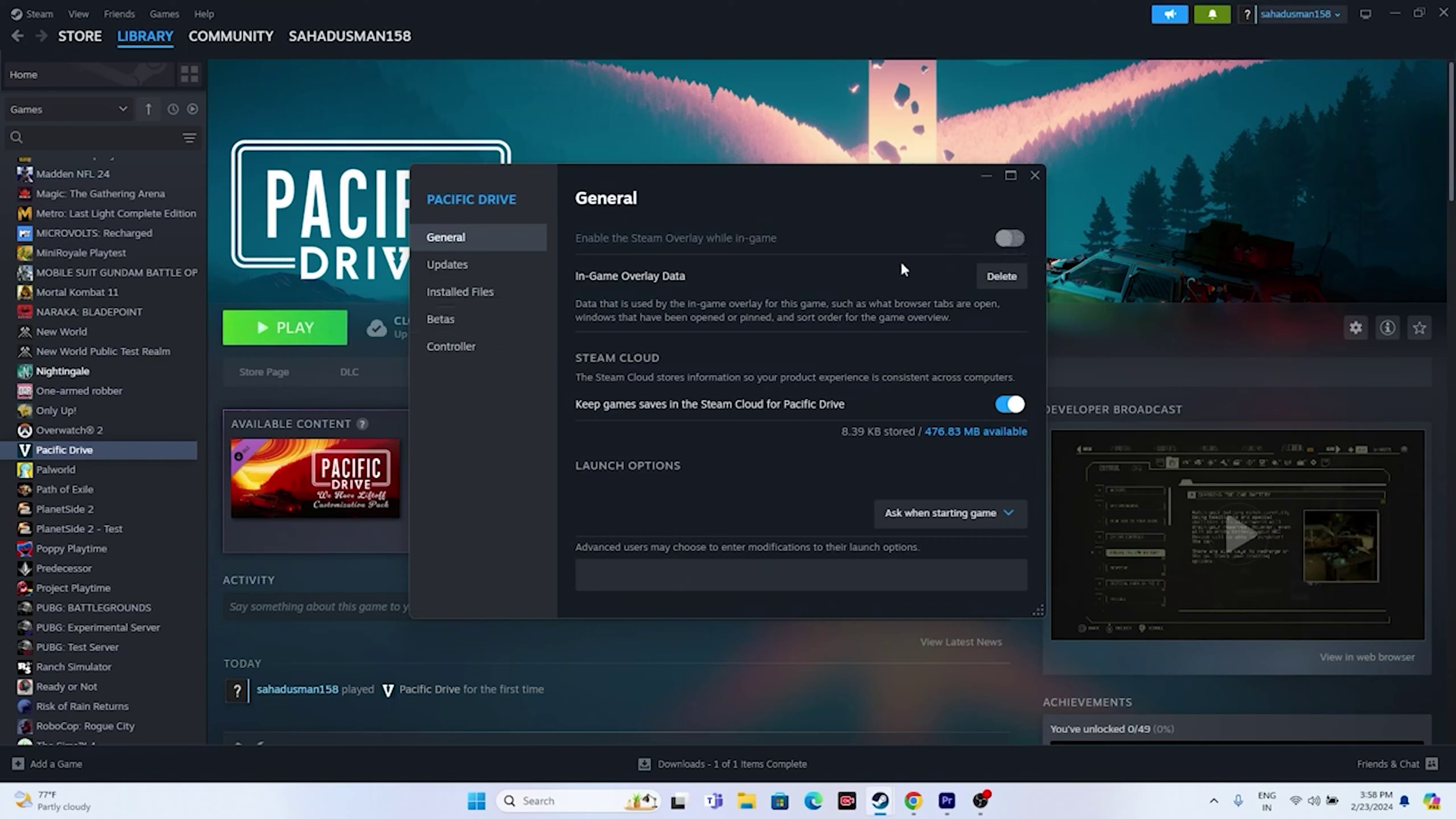
left_click(613, 567)
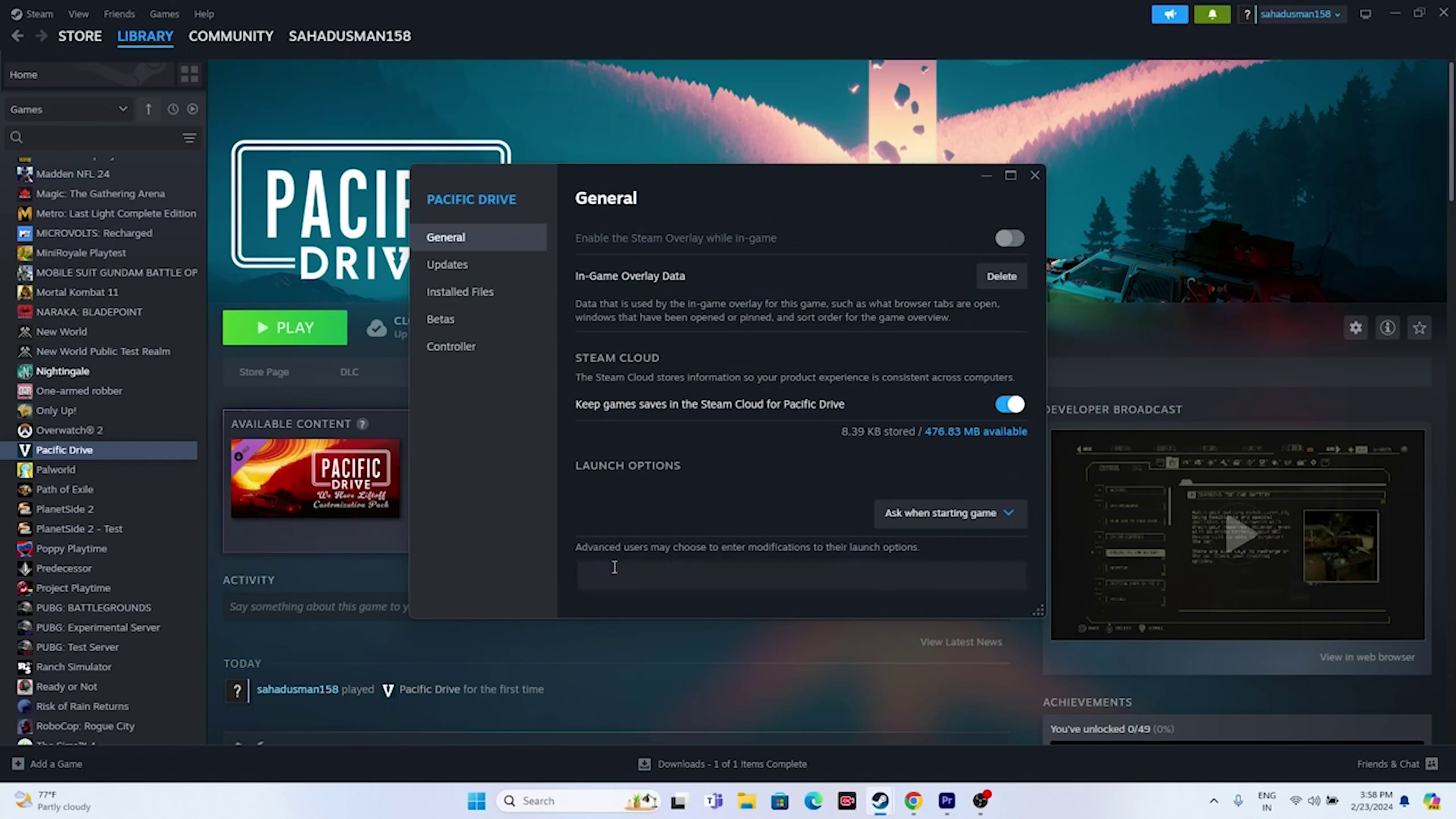
type("-dx112")
left_click(1035, 173)
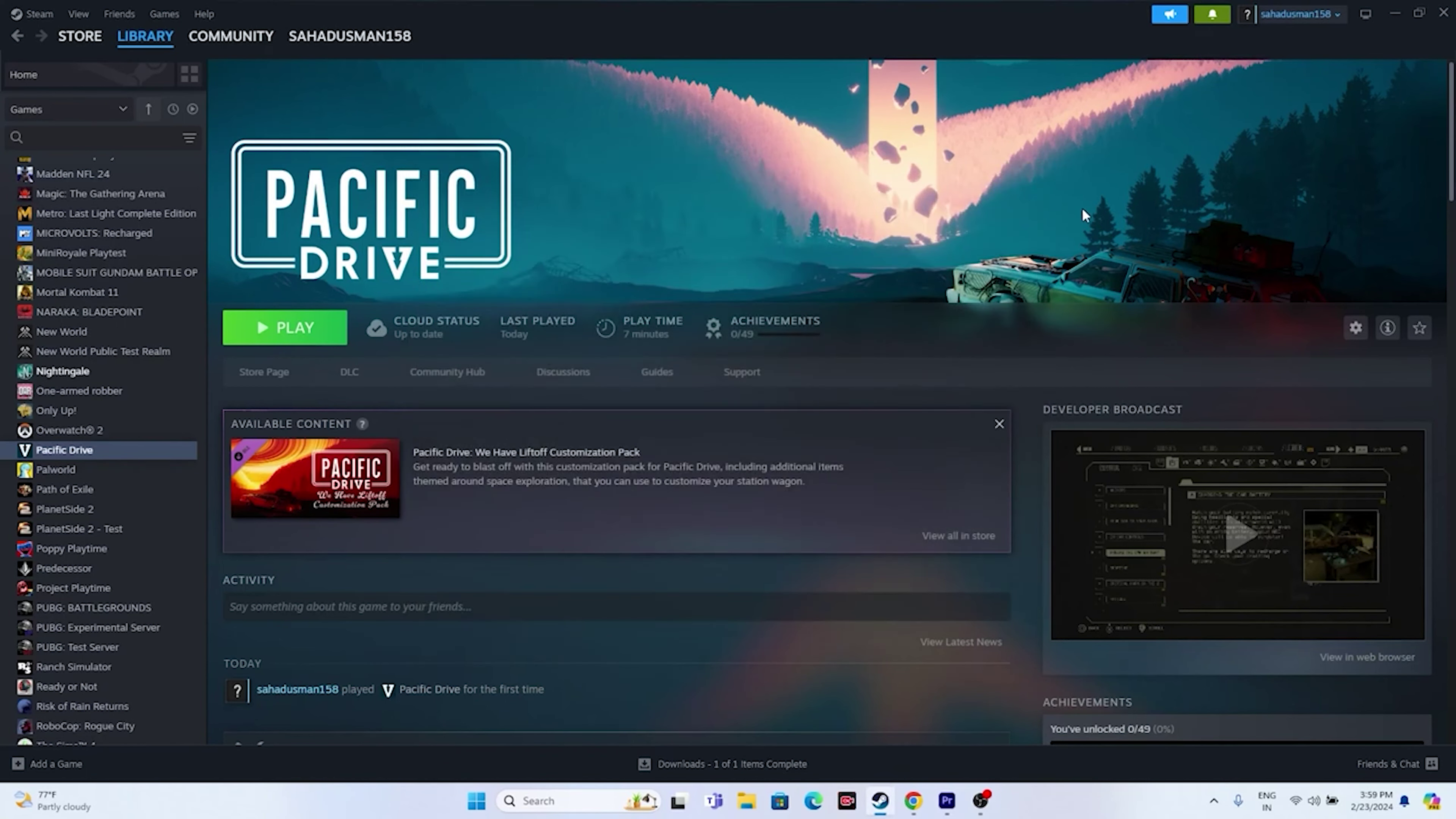
left_click(1395, 12)
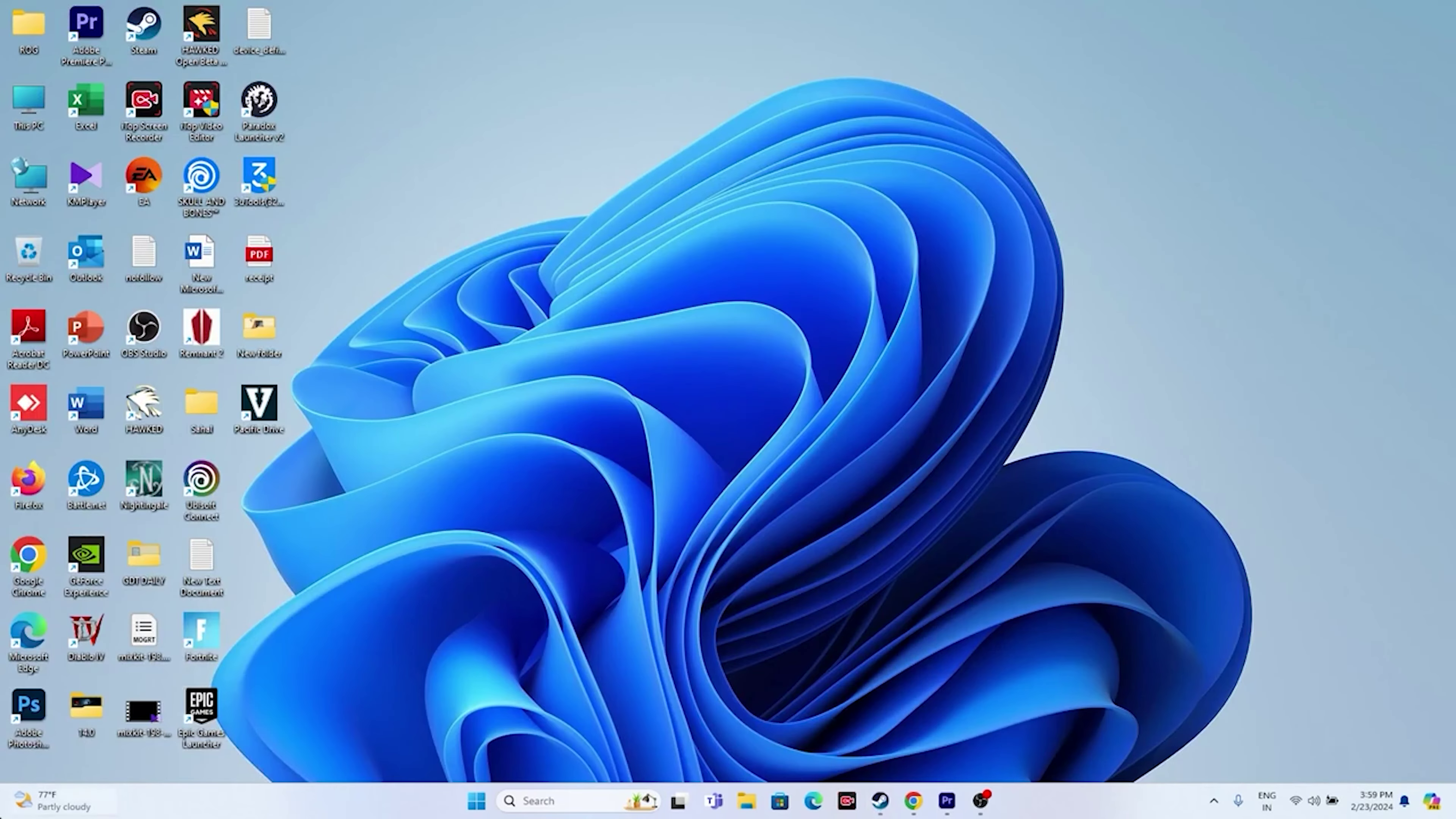
- Open Task Manager full screen, examine the running apps and background processes, and close it
right_click(505, 787)
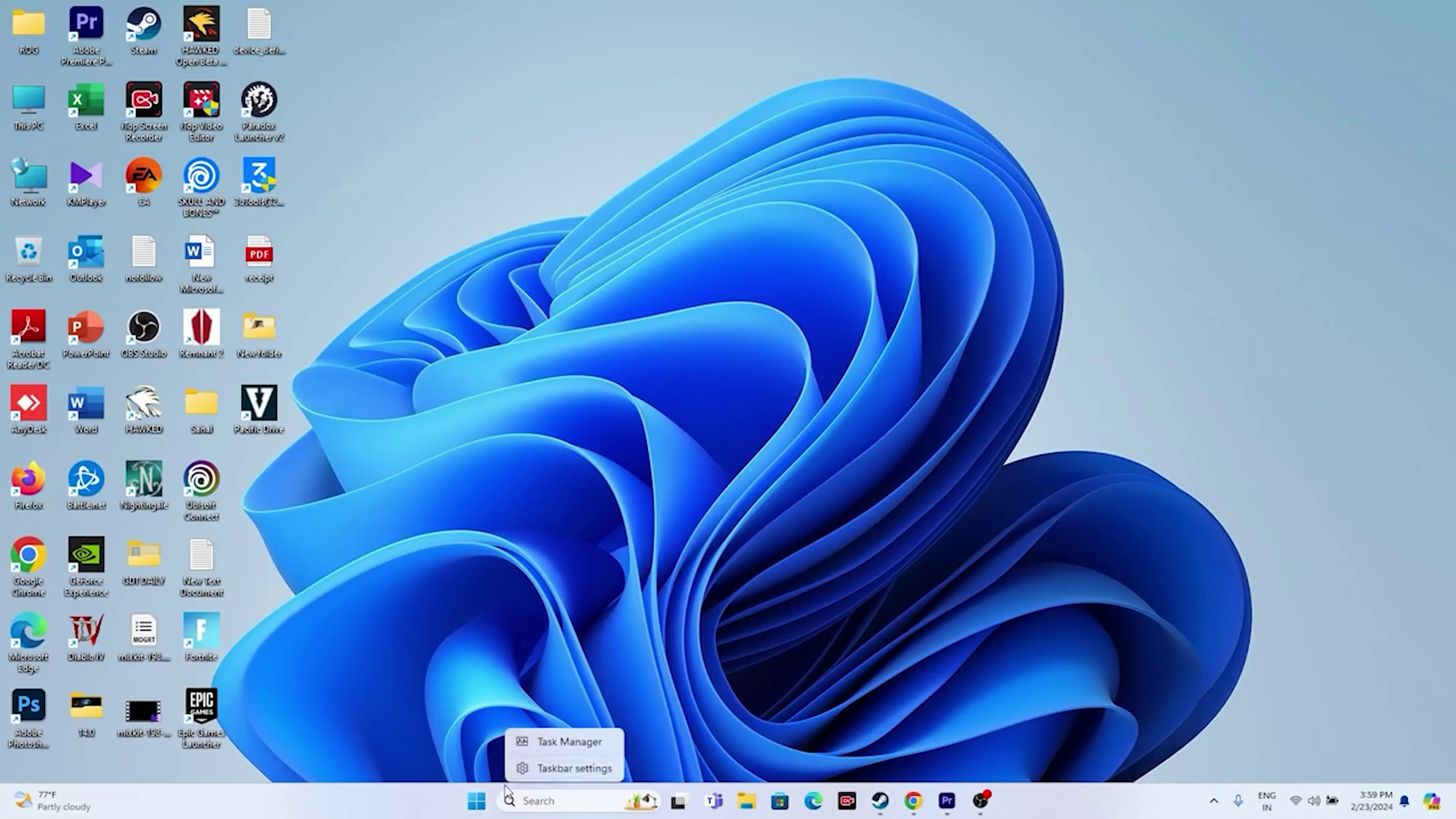
right_click(477, 800)
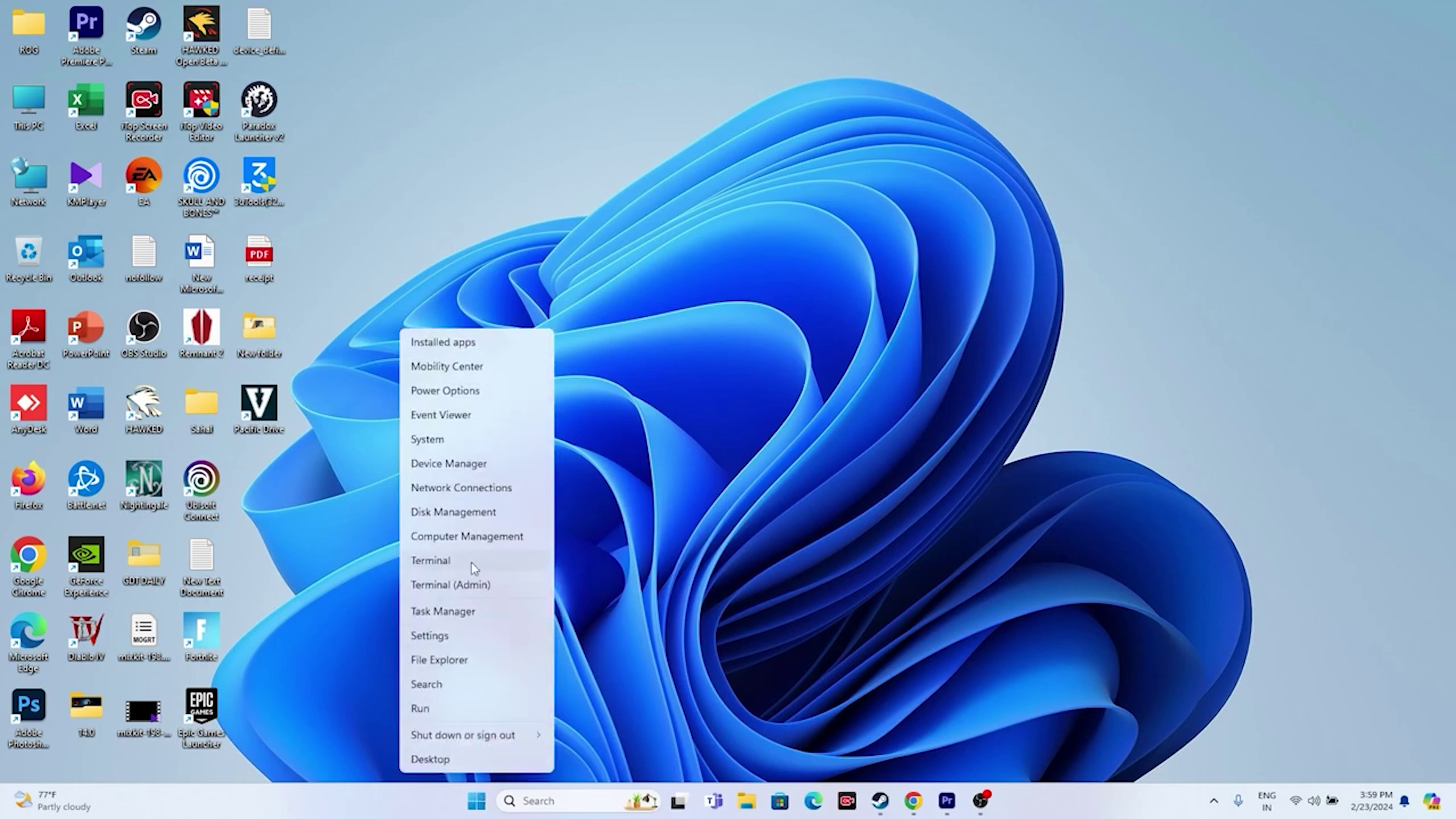
left_click(465, 612)
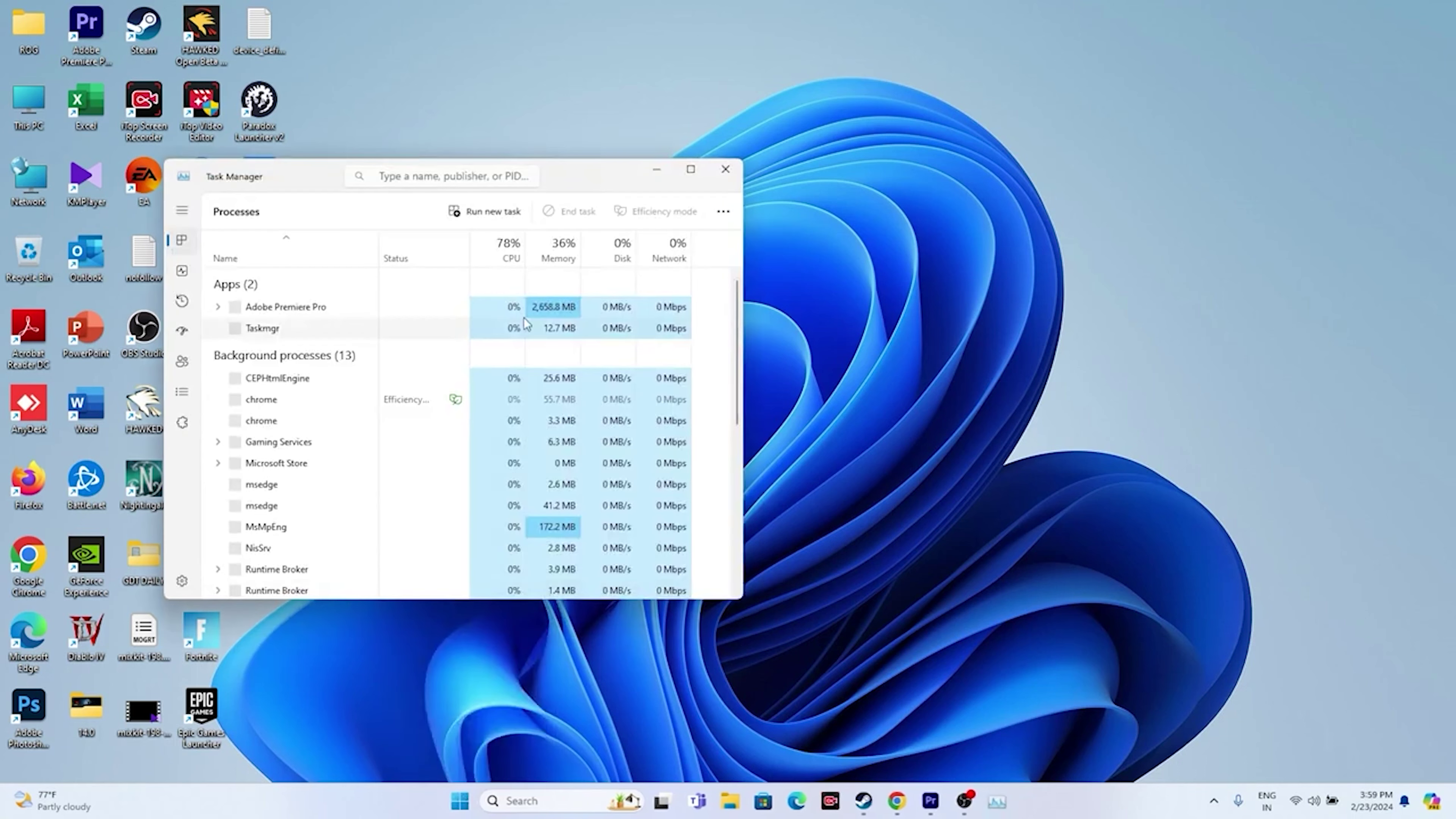
left_click(691, 169)
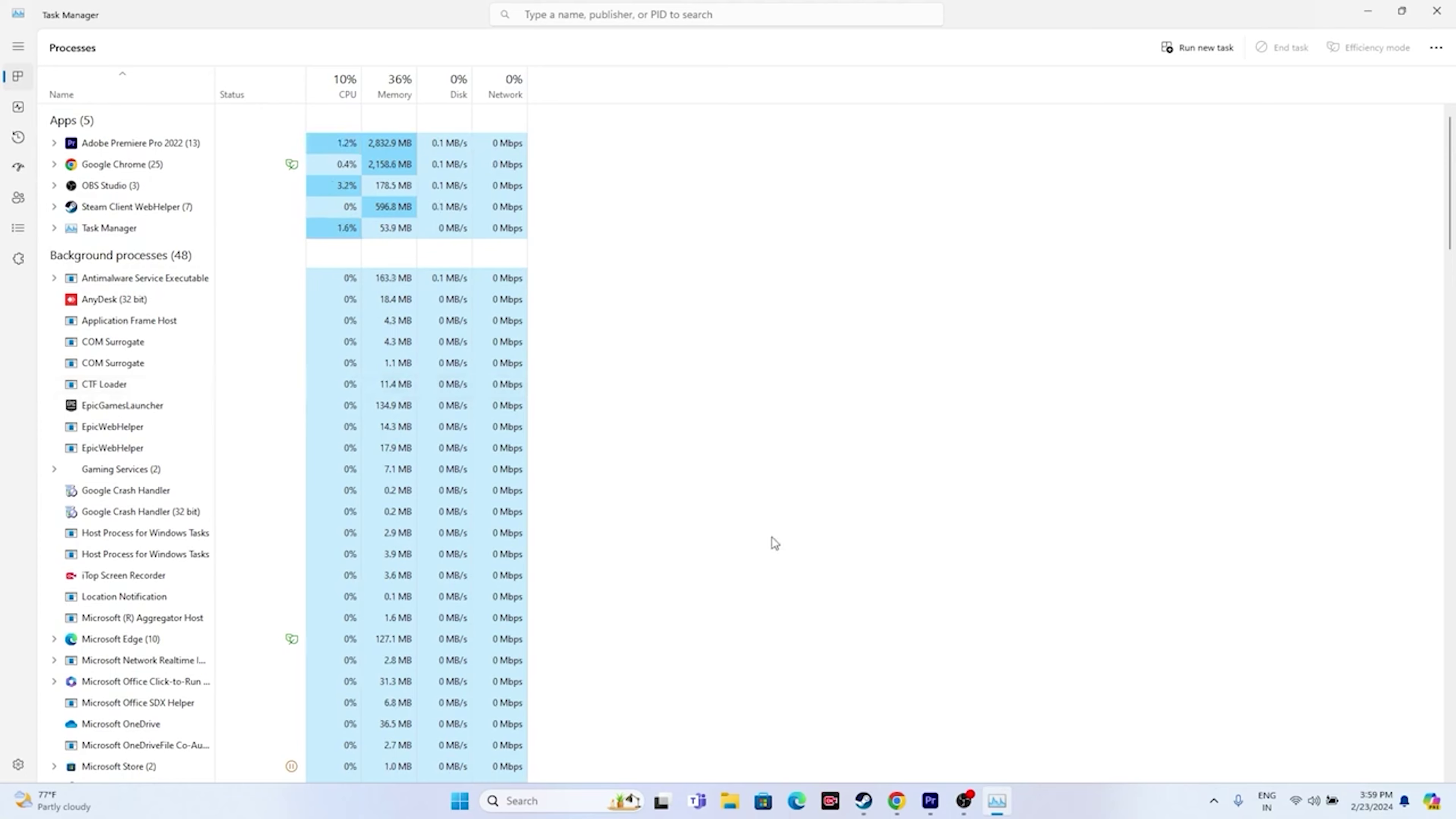
left_click(1437, 10)
left_click(880, 800)
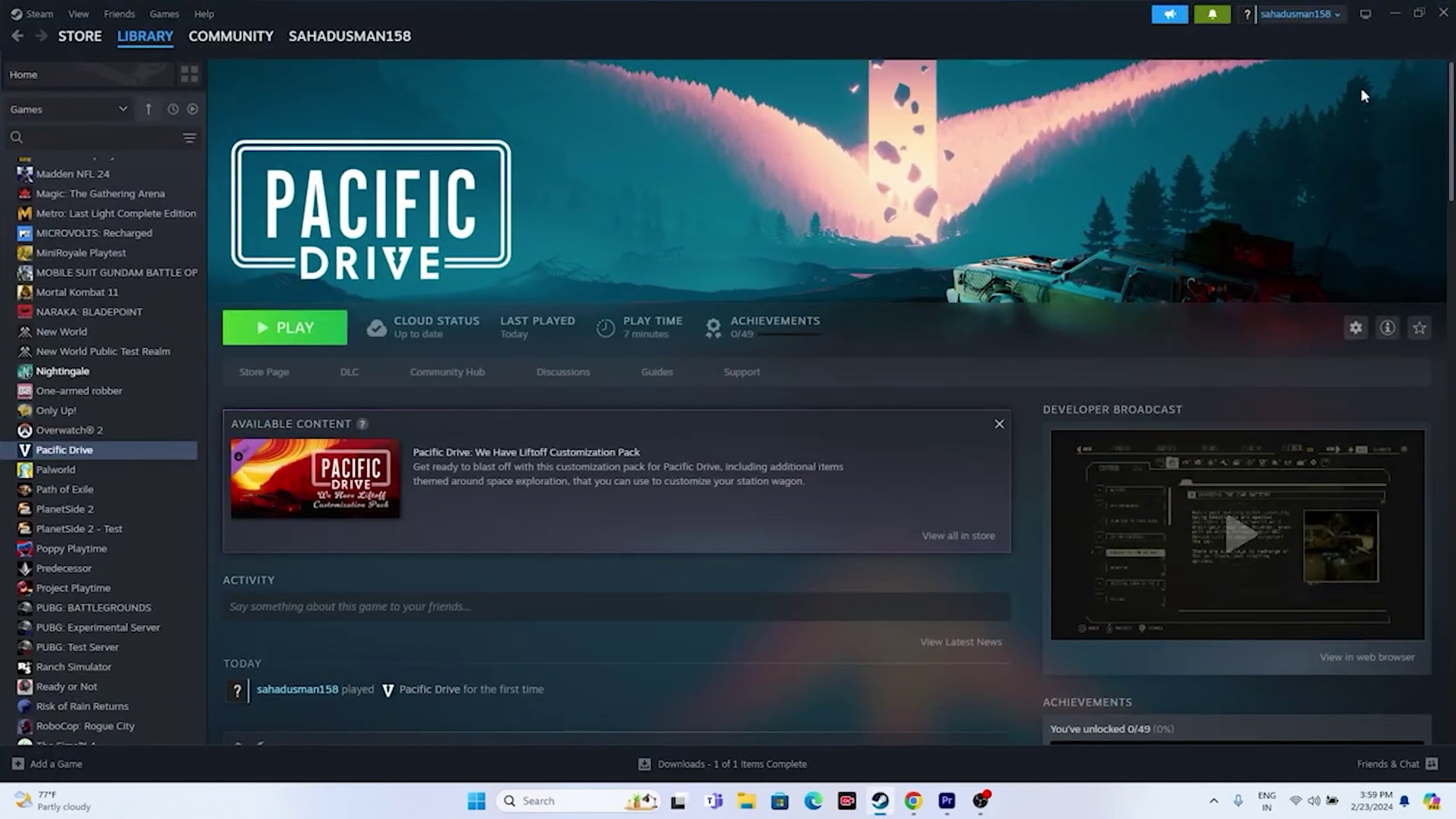
left_click(1395, 13)
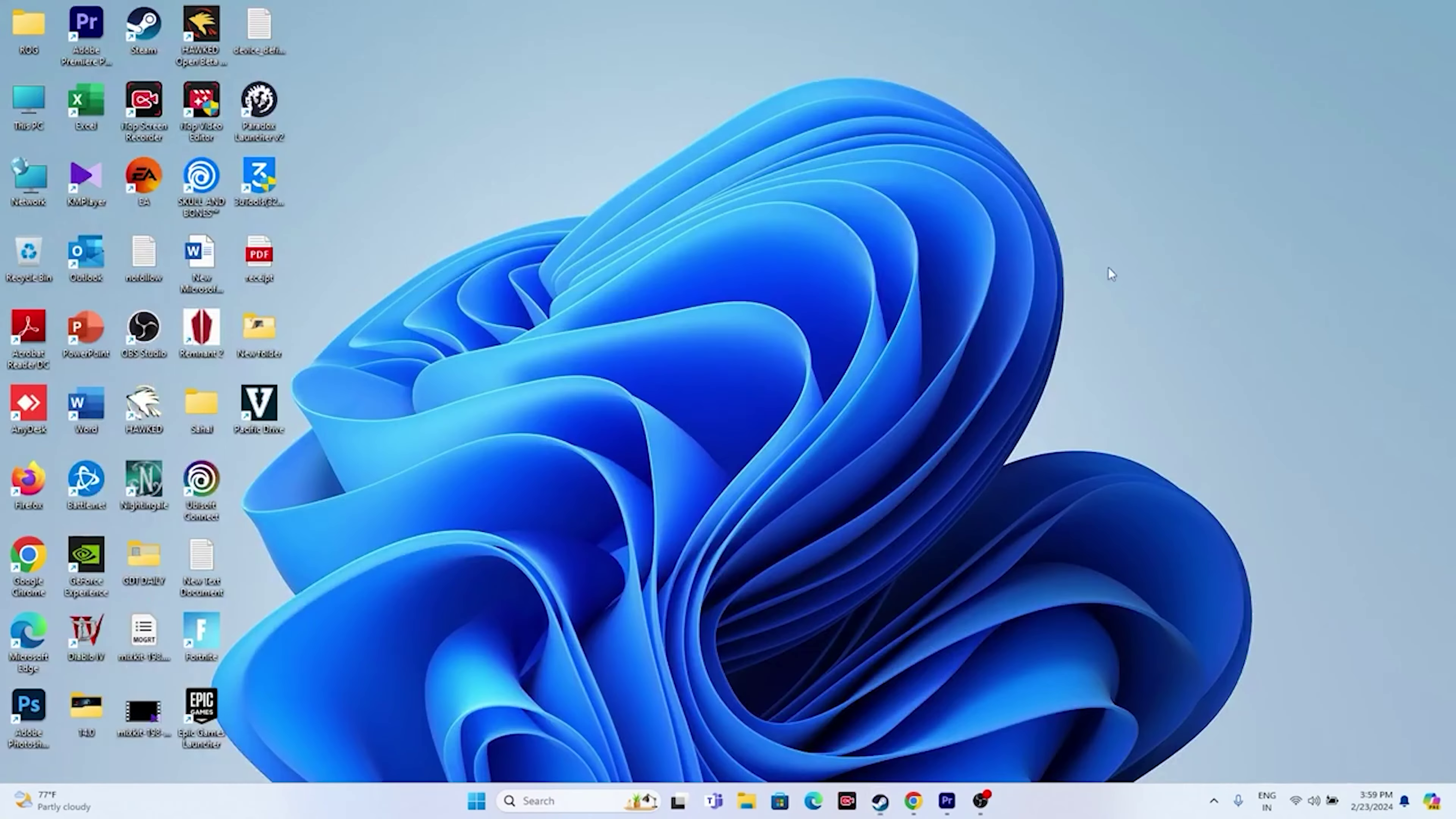
- Search Windows for "gra", open the Graphics settings and look through the custom app list
left_click(538, 799)
type("gra")
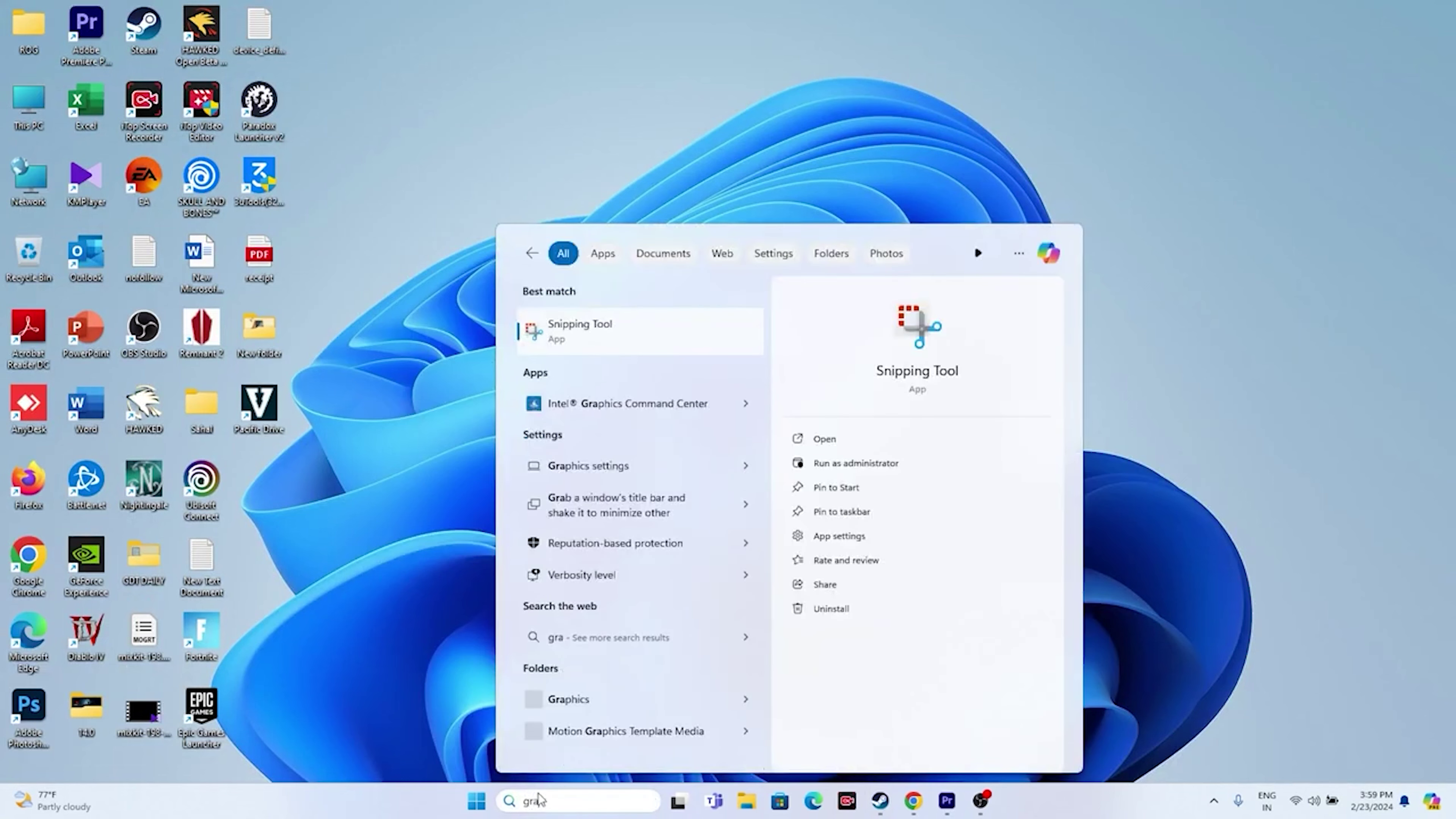
left_click(659, 384)
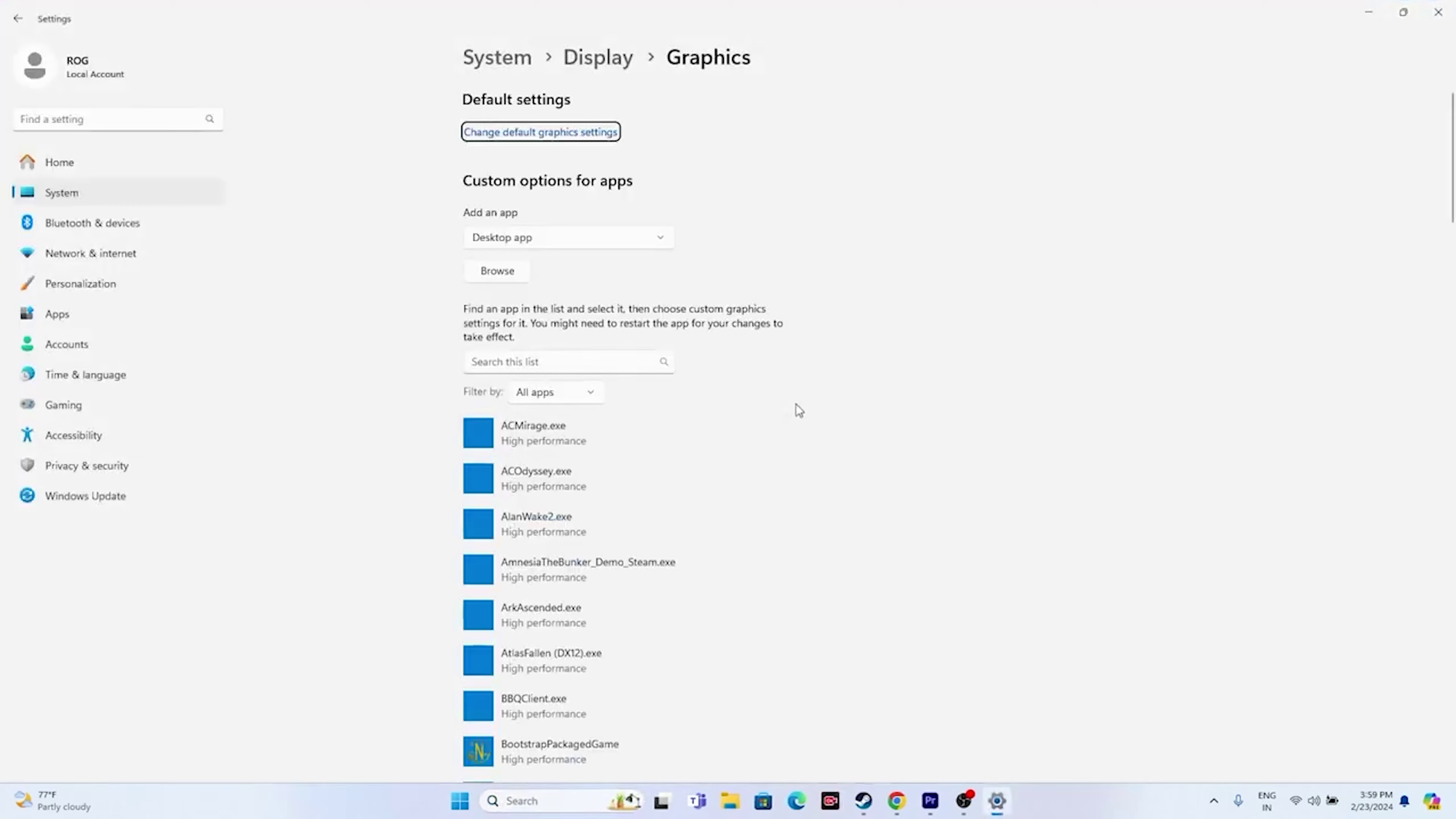
scroll(797, 410, "down", 6)
scroll(796, 409, "up", 7)
- Start adding a desktop app to the custom graphics options and browse to the Steam folder in C:\Program Files (x86)
left_click(487, 277)
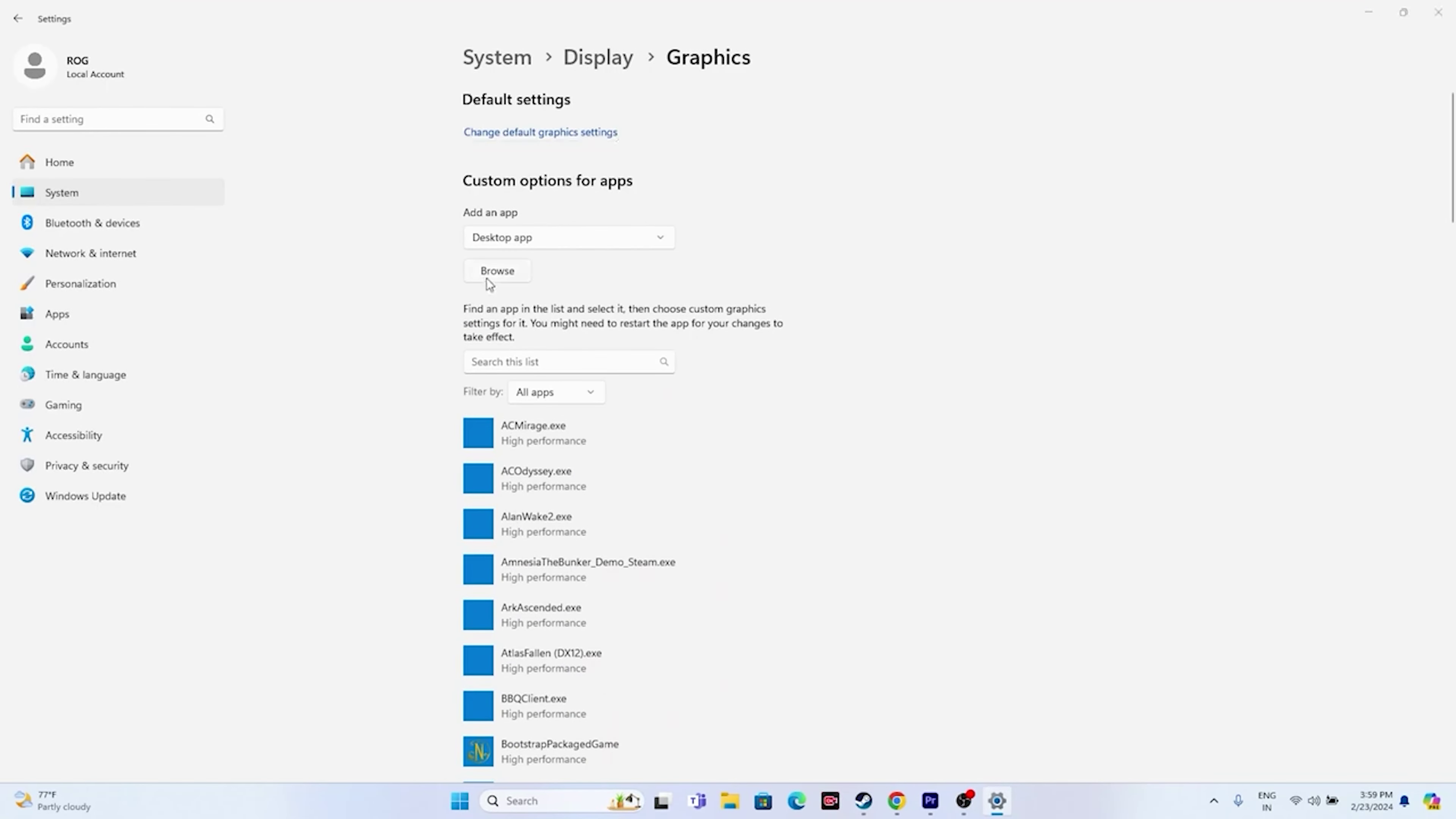
scroll(55, 264, "down", 5)
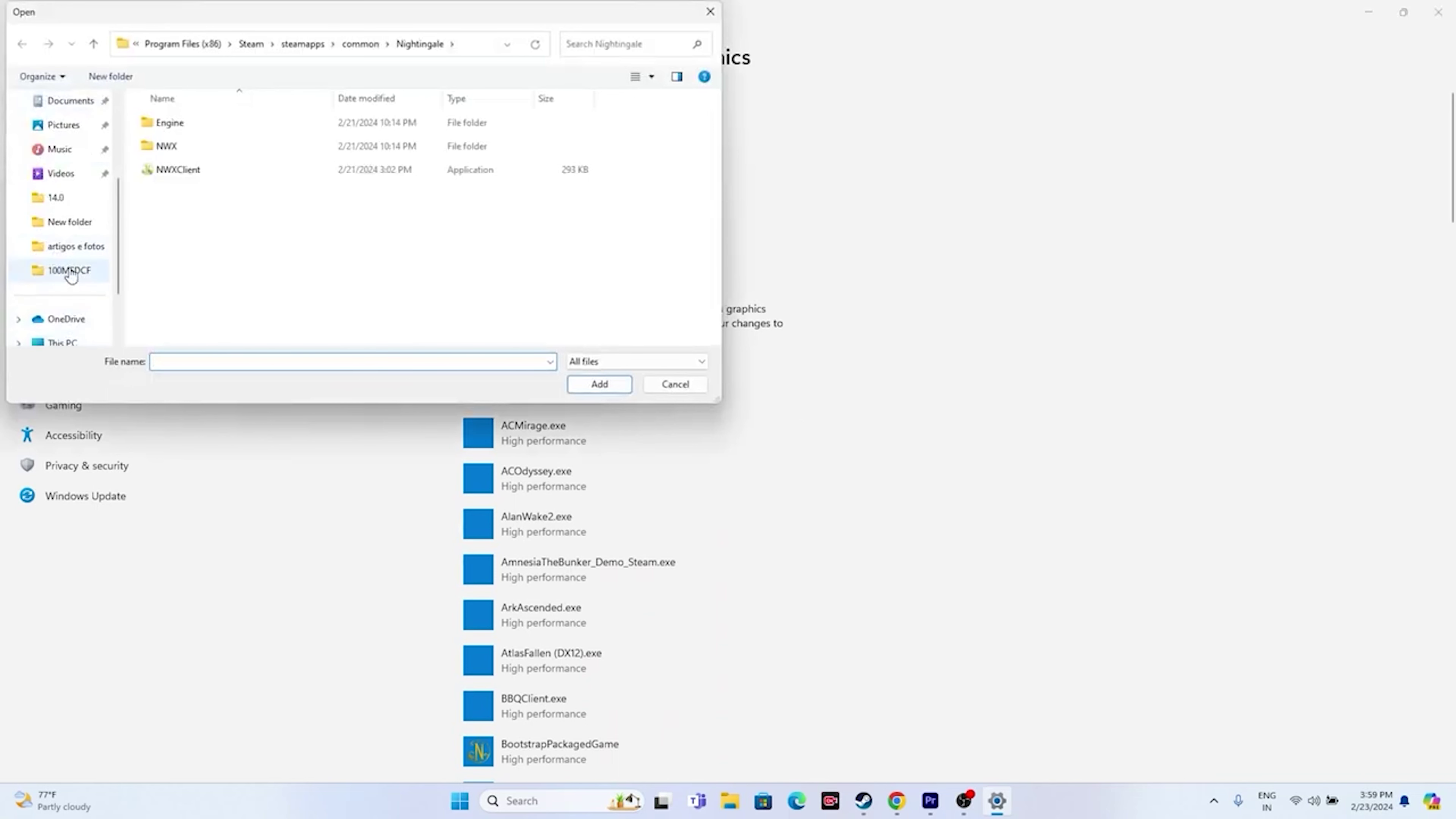
left_click(62, 270)
double_click(225, 142)
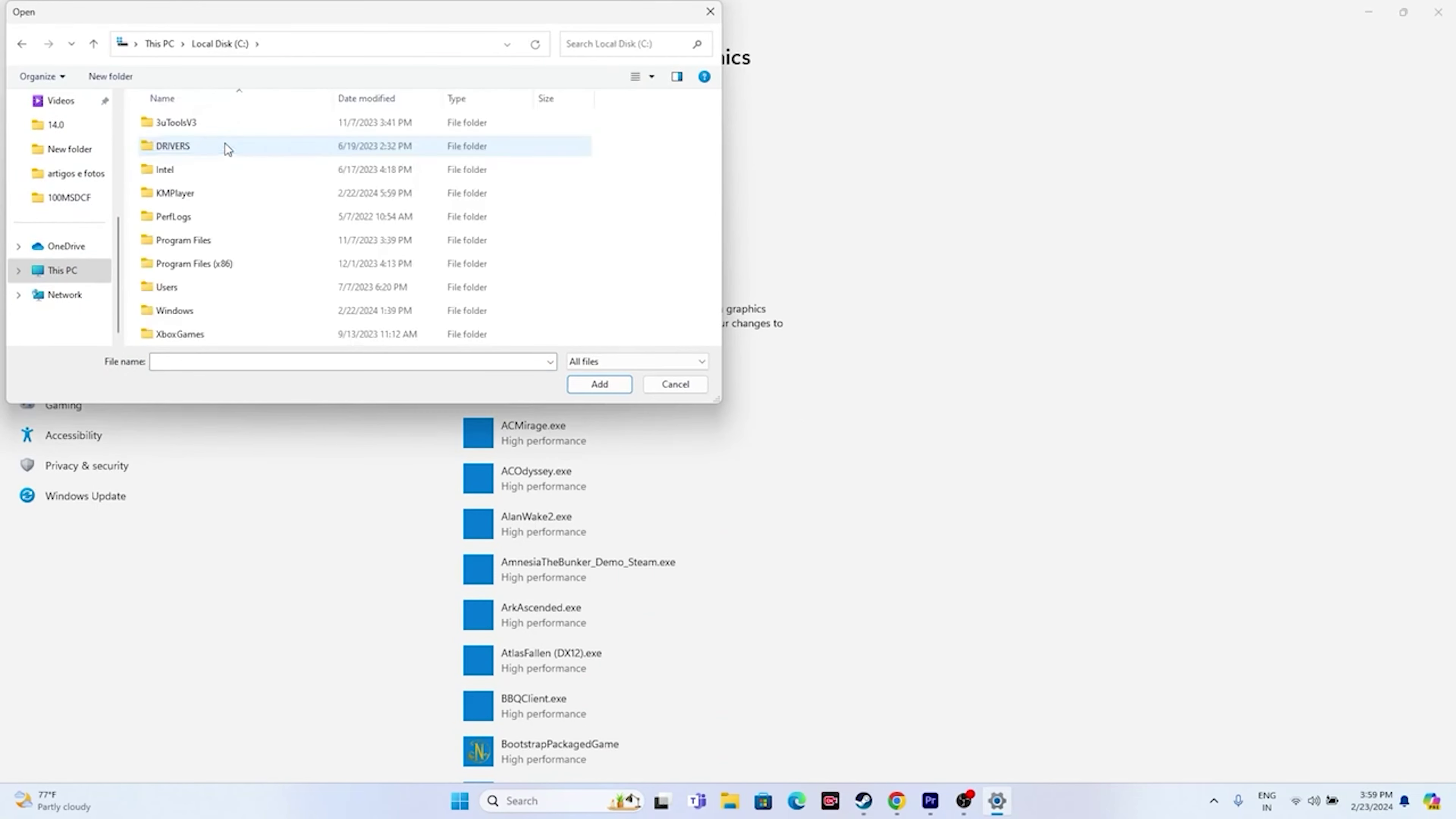
double_click(216, 266)
scroll(200, 270, "down", 7)
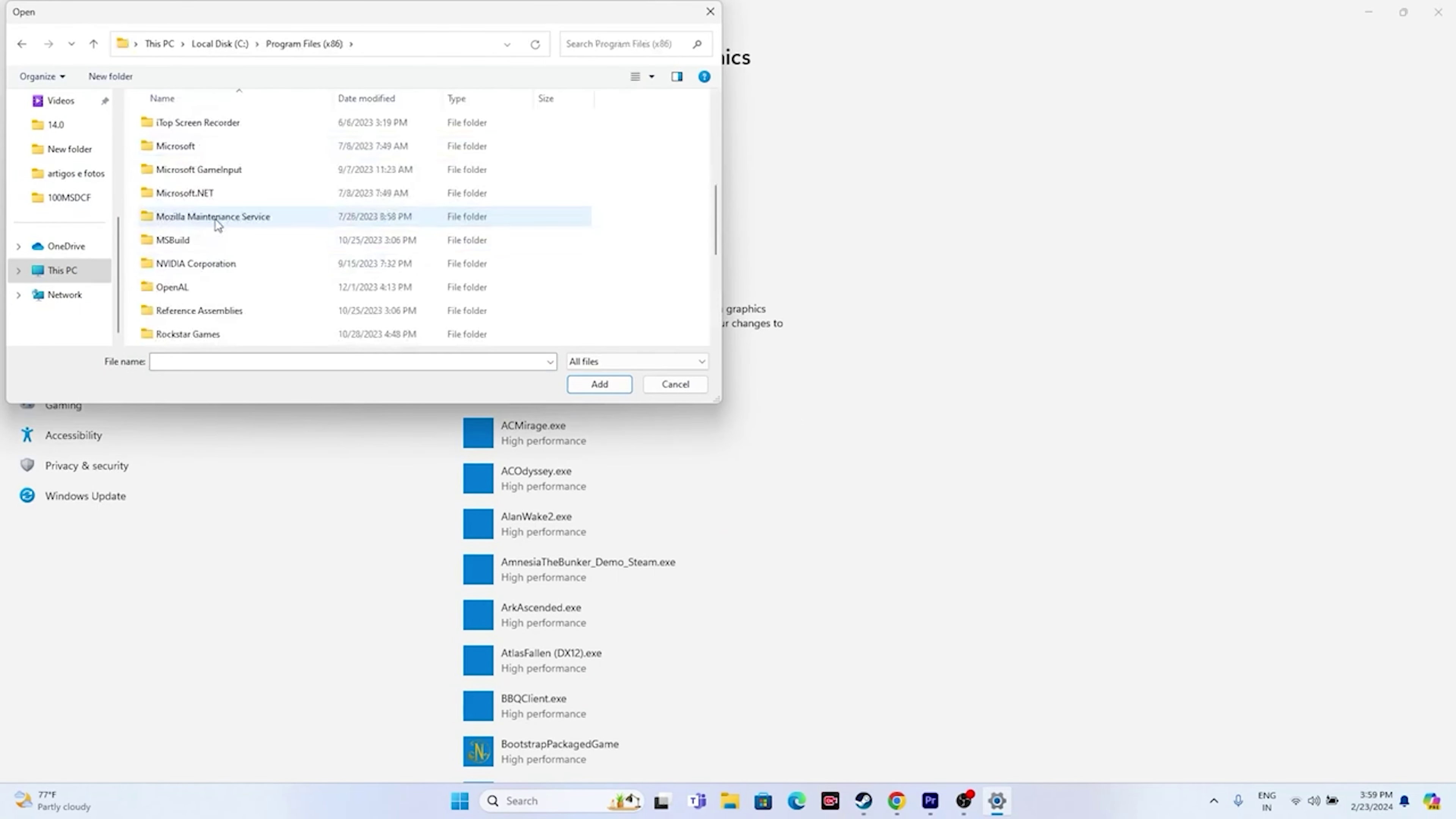
double_click(173, 287)
scroll(203, 177, "down", 5)
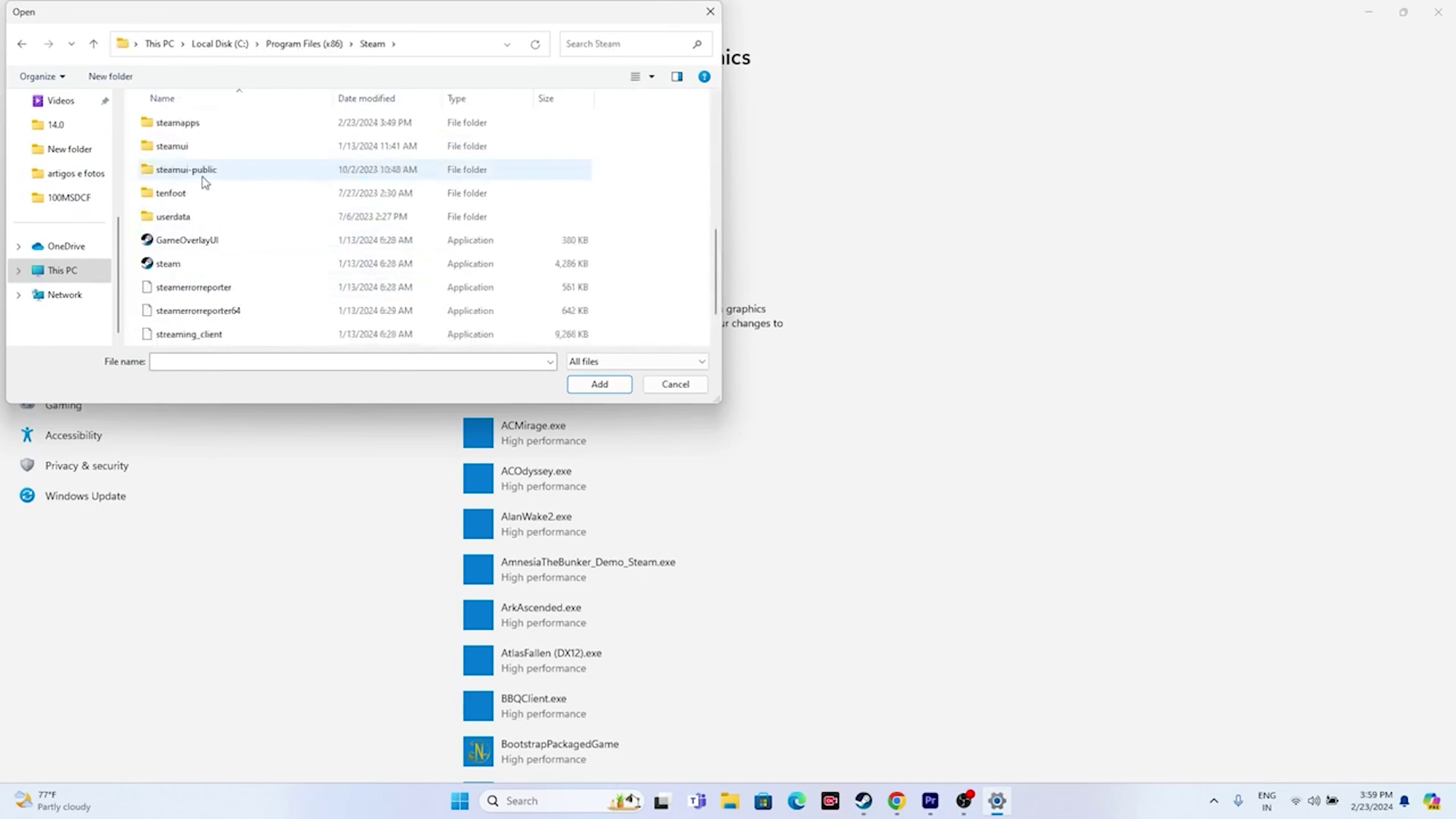
- Add the PenDriverPro application from the steamapps\common\Pacific Drive folder to the custom graphics options
double_click(201, 123)
double_click(199, 125)
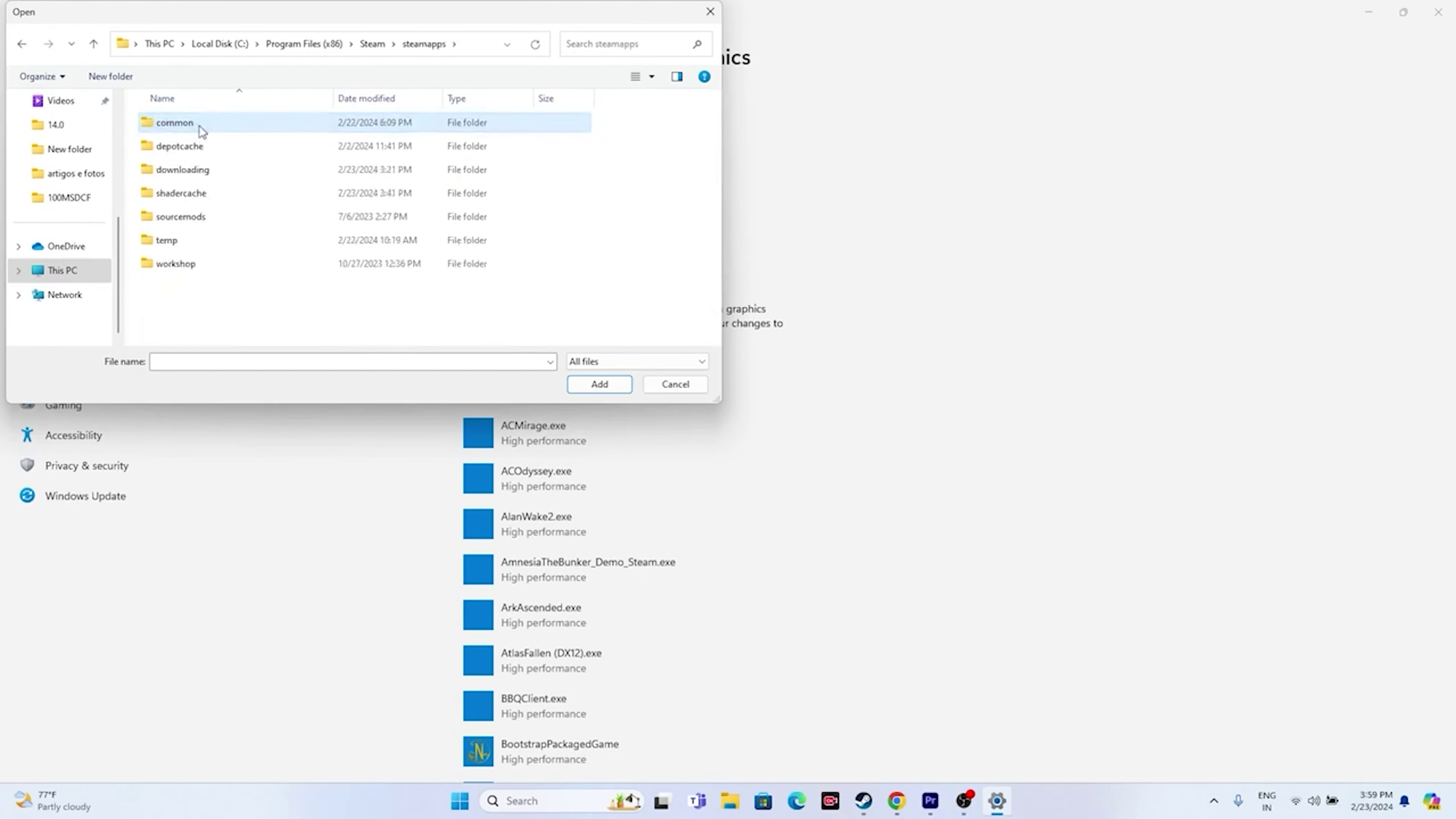
scroll(230, 204, "down", 10)
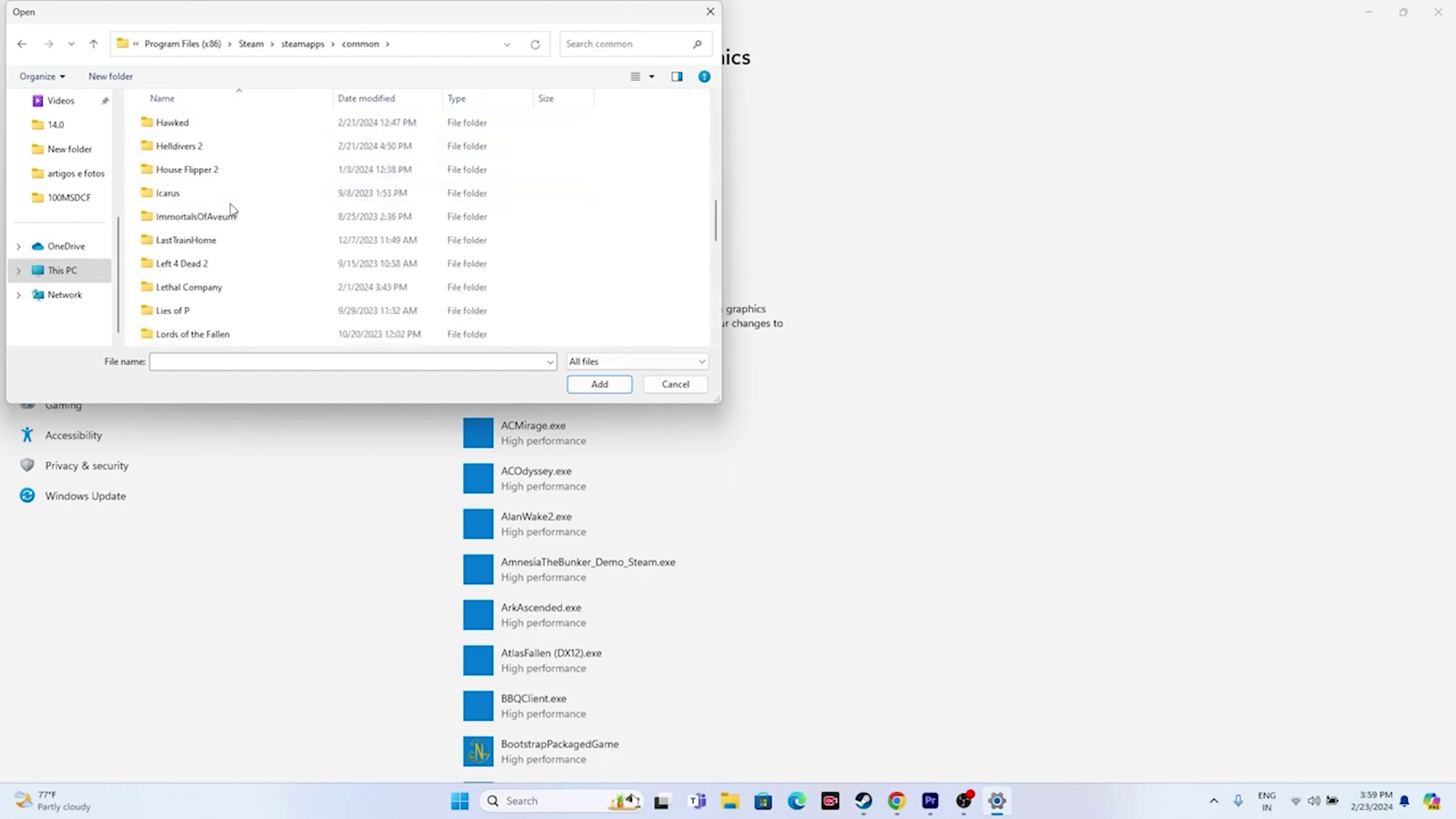
scroll(230, 204, "down", 3)
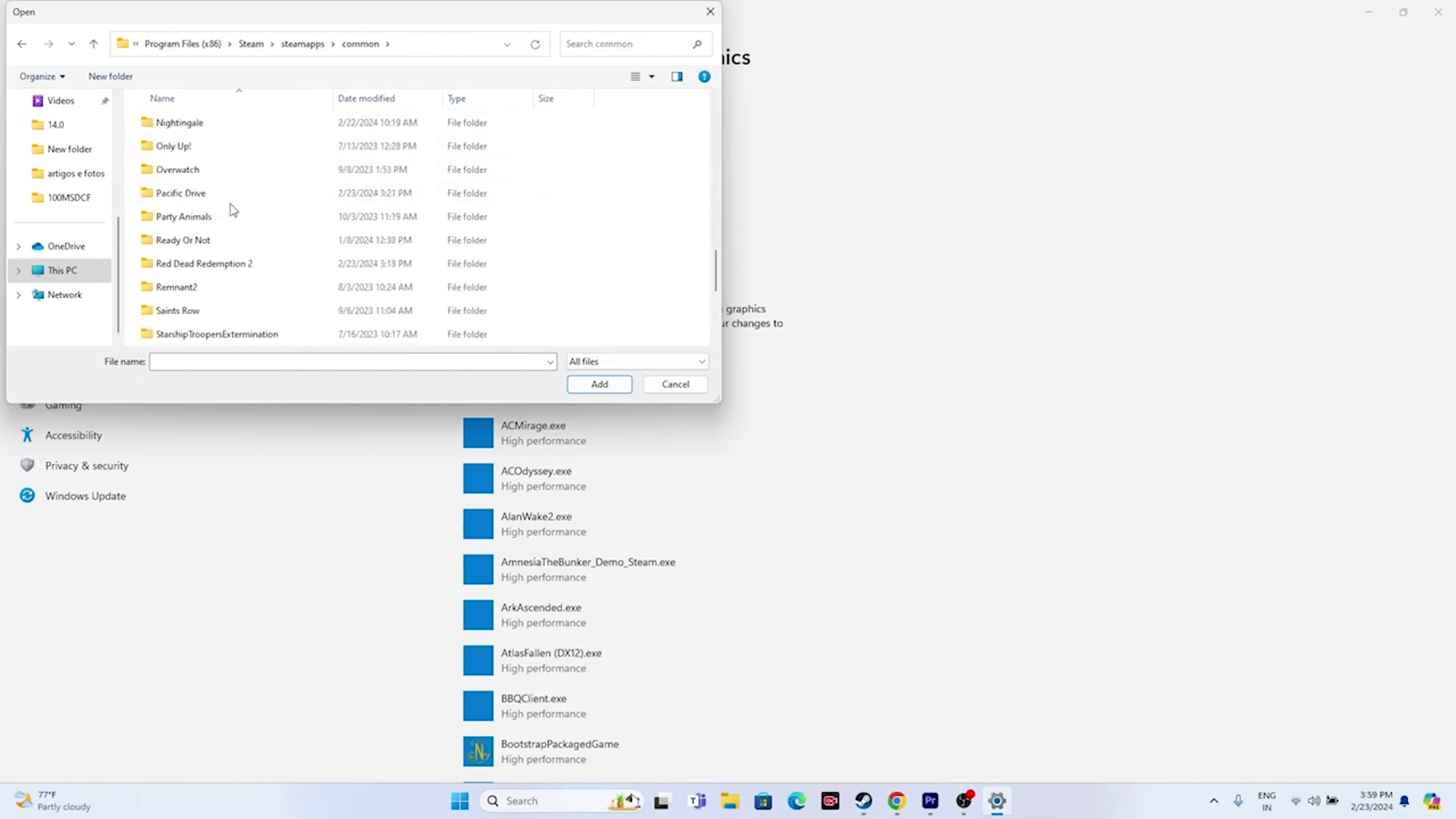
double_click(204, 193)
left_click(201, 175)
left_click(571, 384)
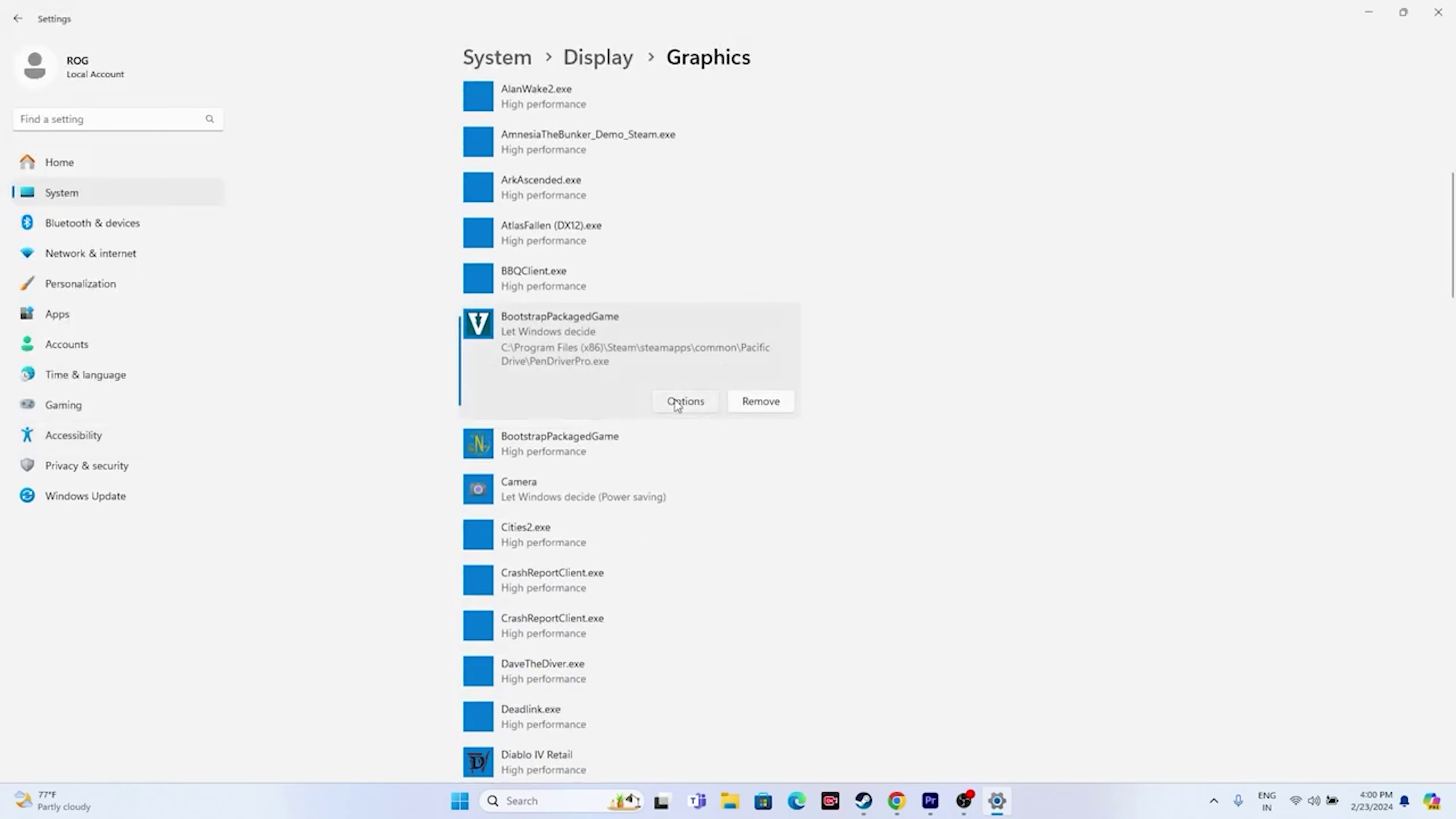
- Set the graphics preference of the added Pacific Drive application to High performance and save it
left_click(682, 400)
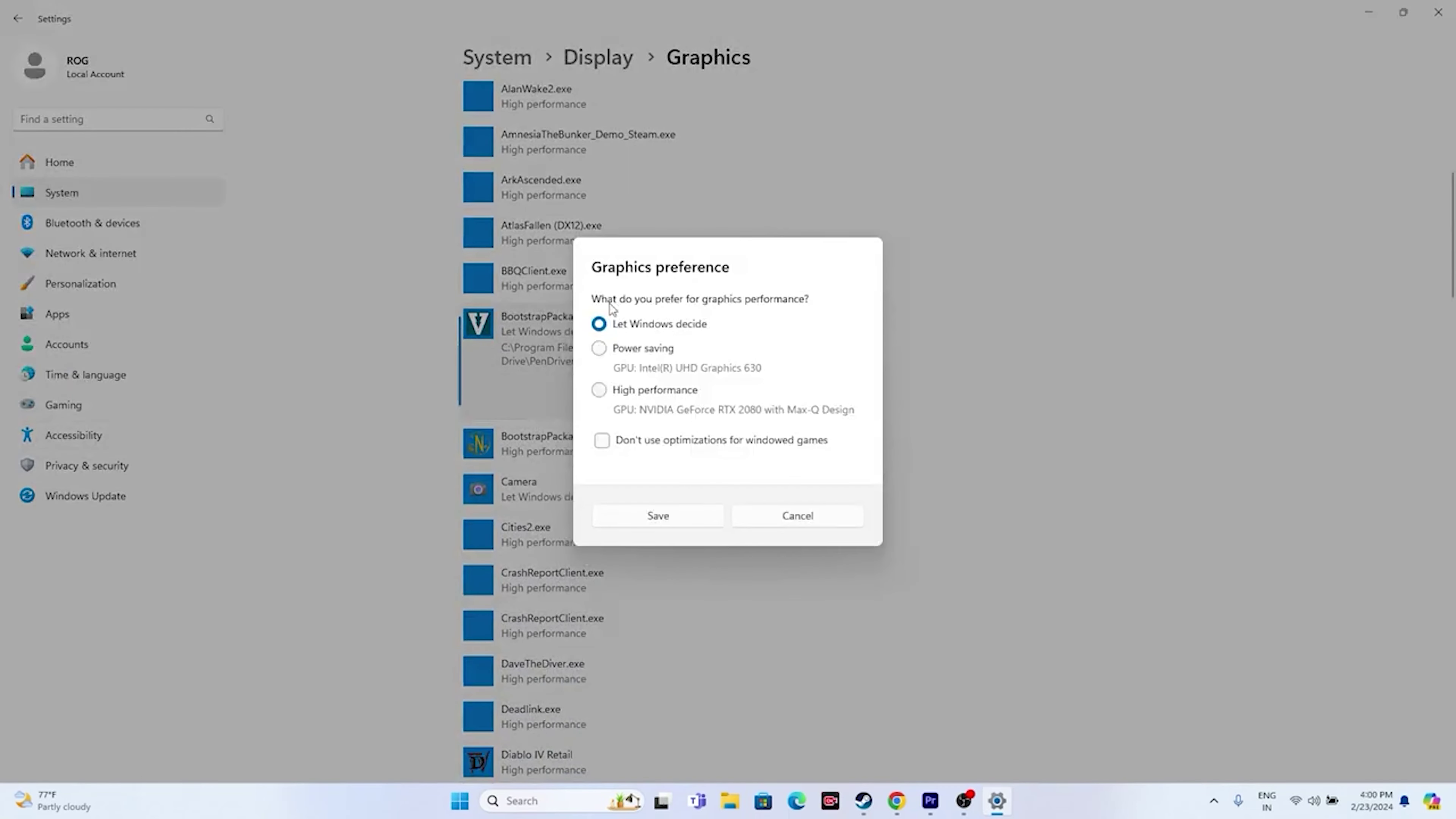
left_click(600, 390)
left_click(678, 528)
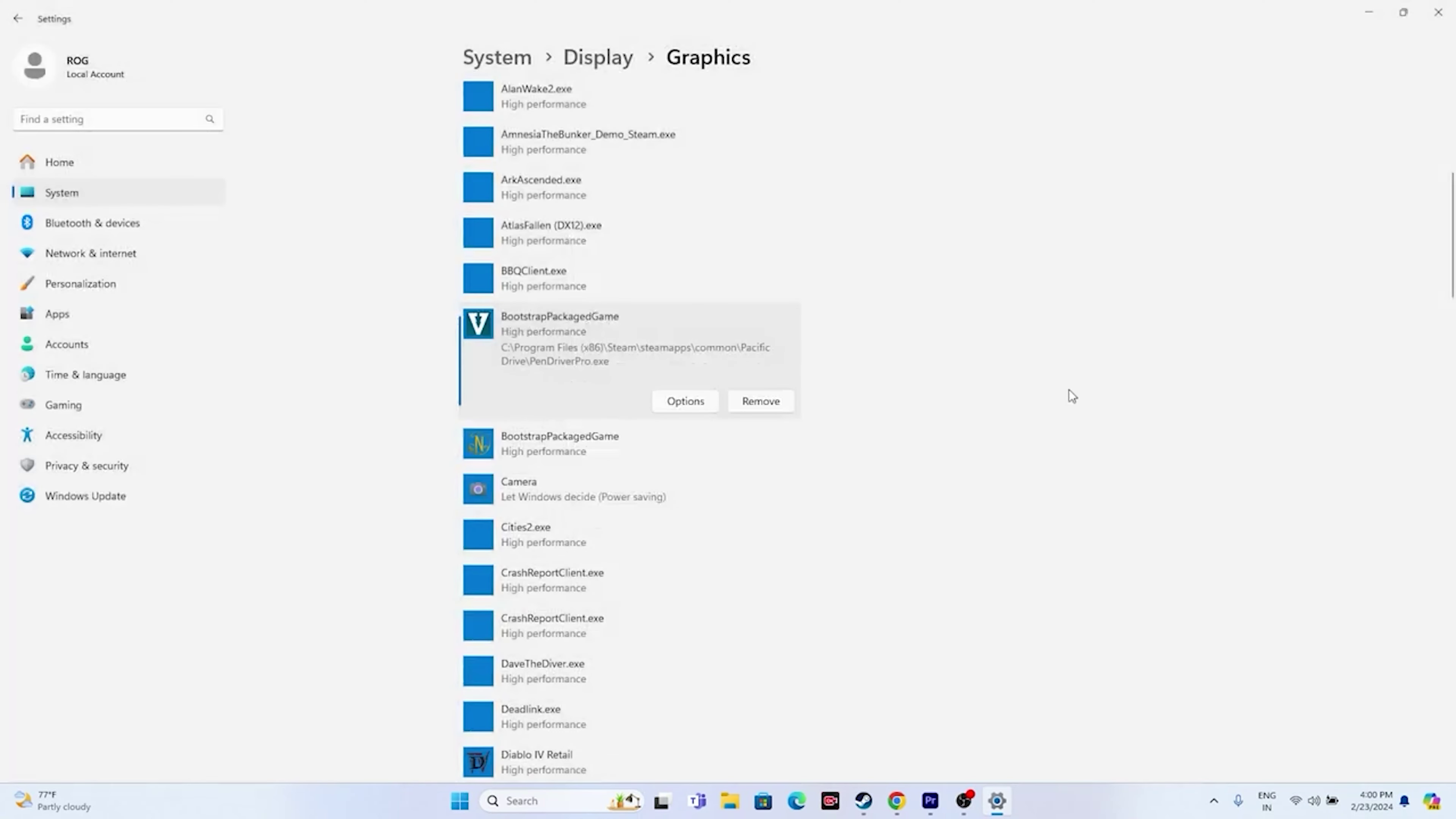
- Close the Graphics settings, search Windows for "view" and open the advanced system settings
left_click(1438, 12)
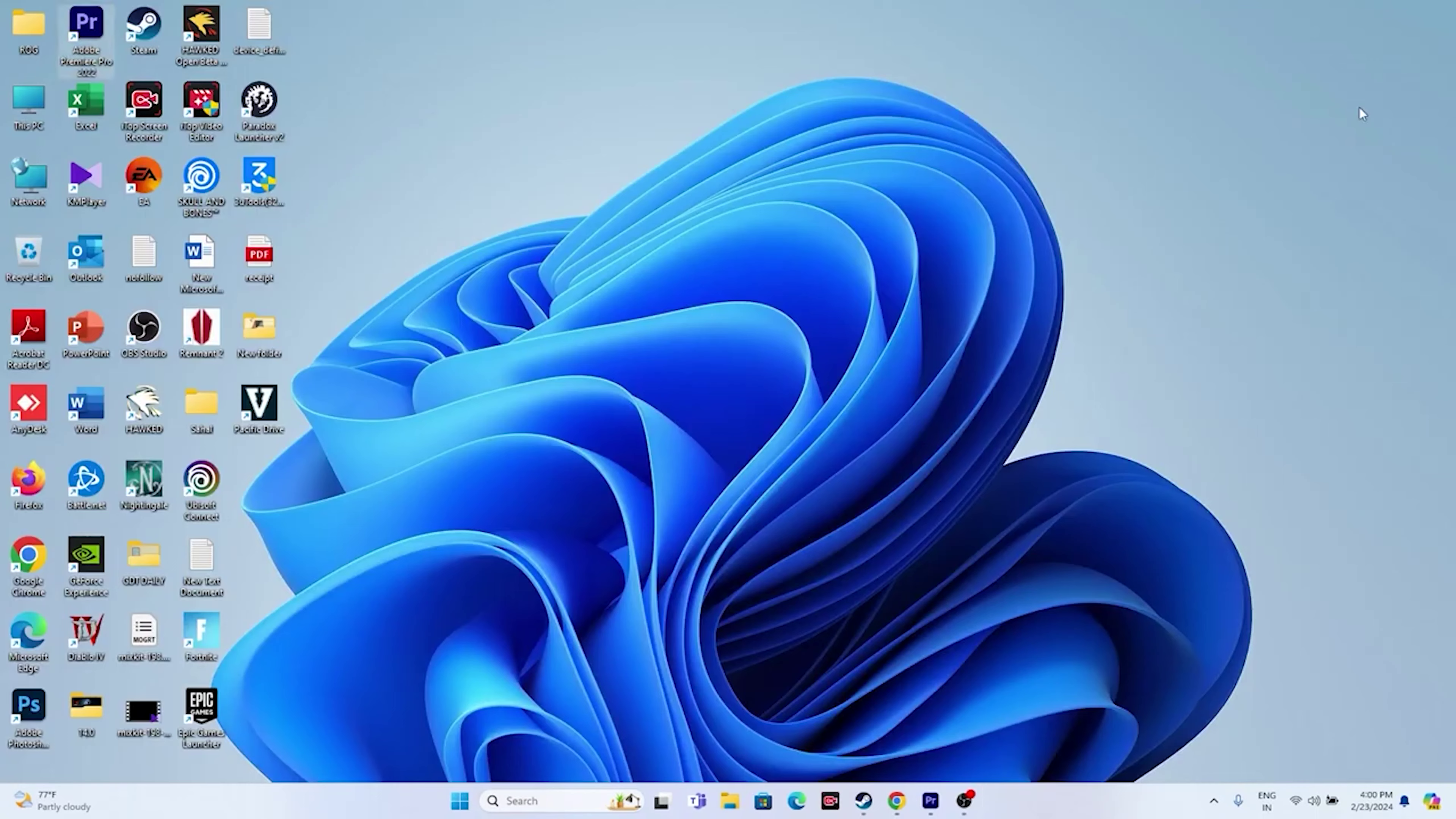
left_click(886, 799)
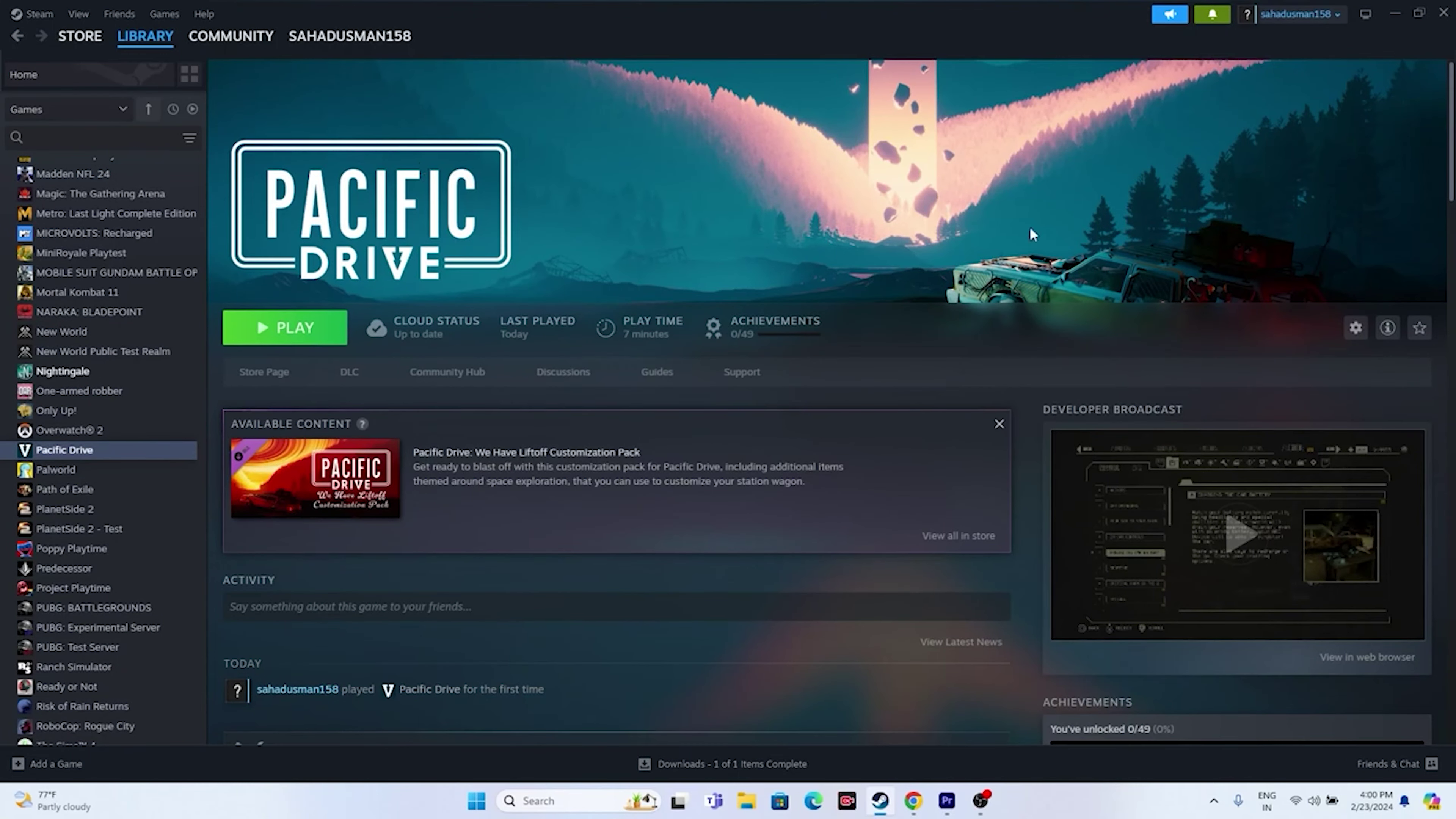
left_click(1395, 12)
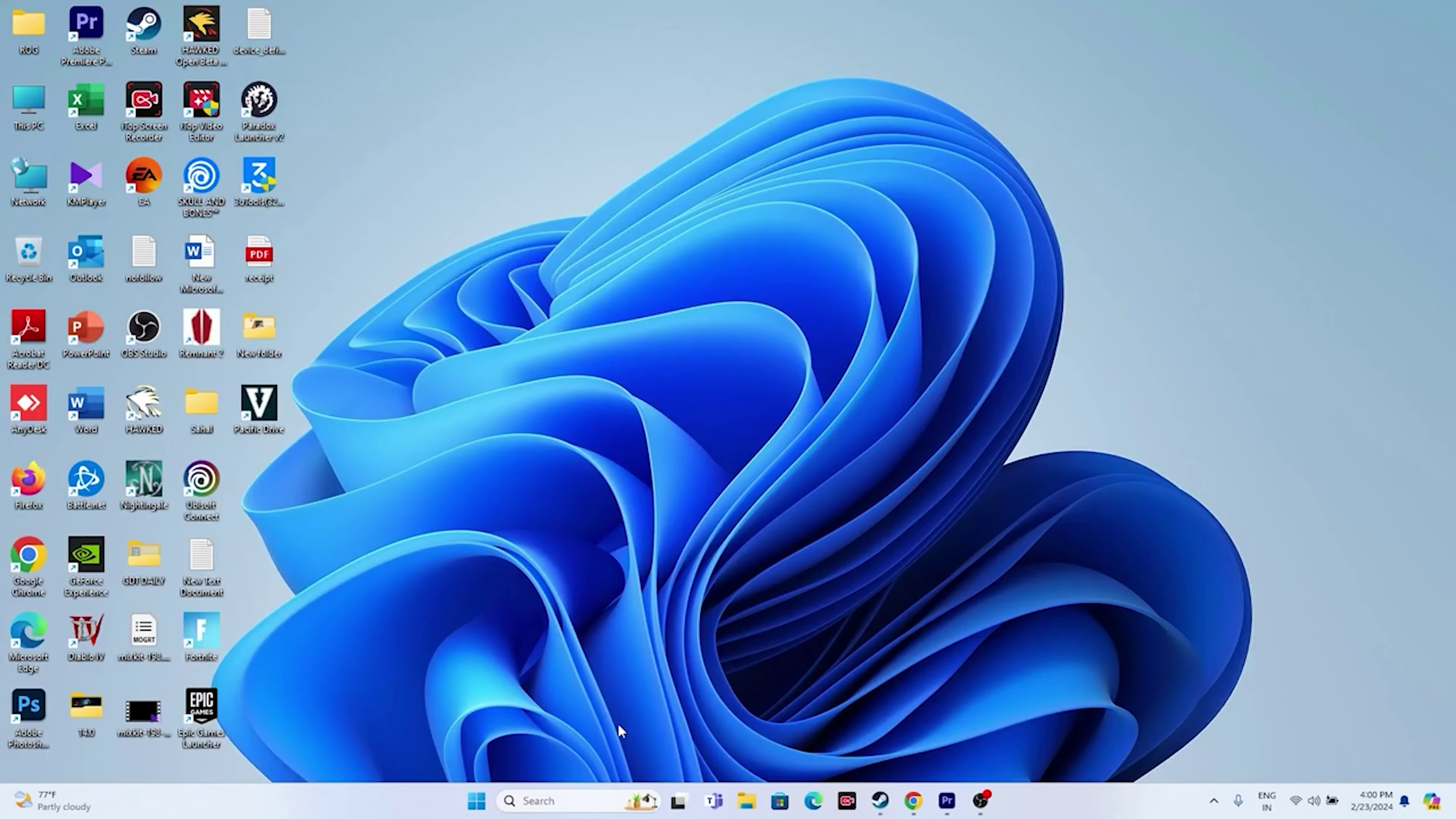
left_click(552, 799)
type("view")
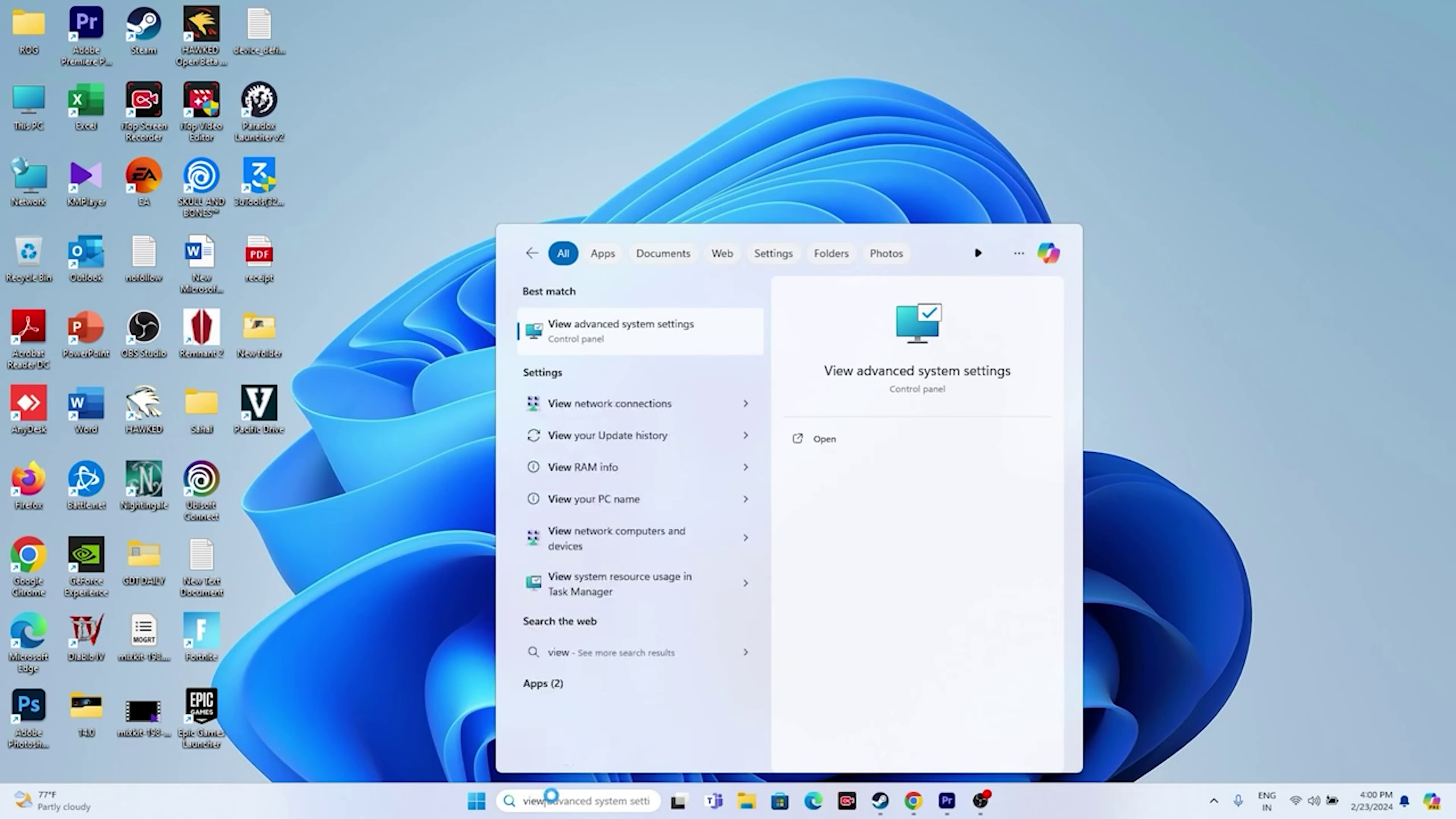
left_click(651, 335)
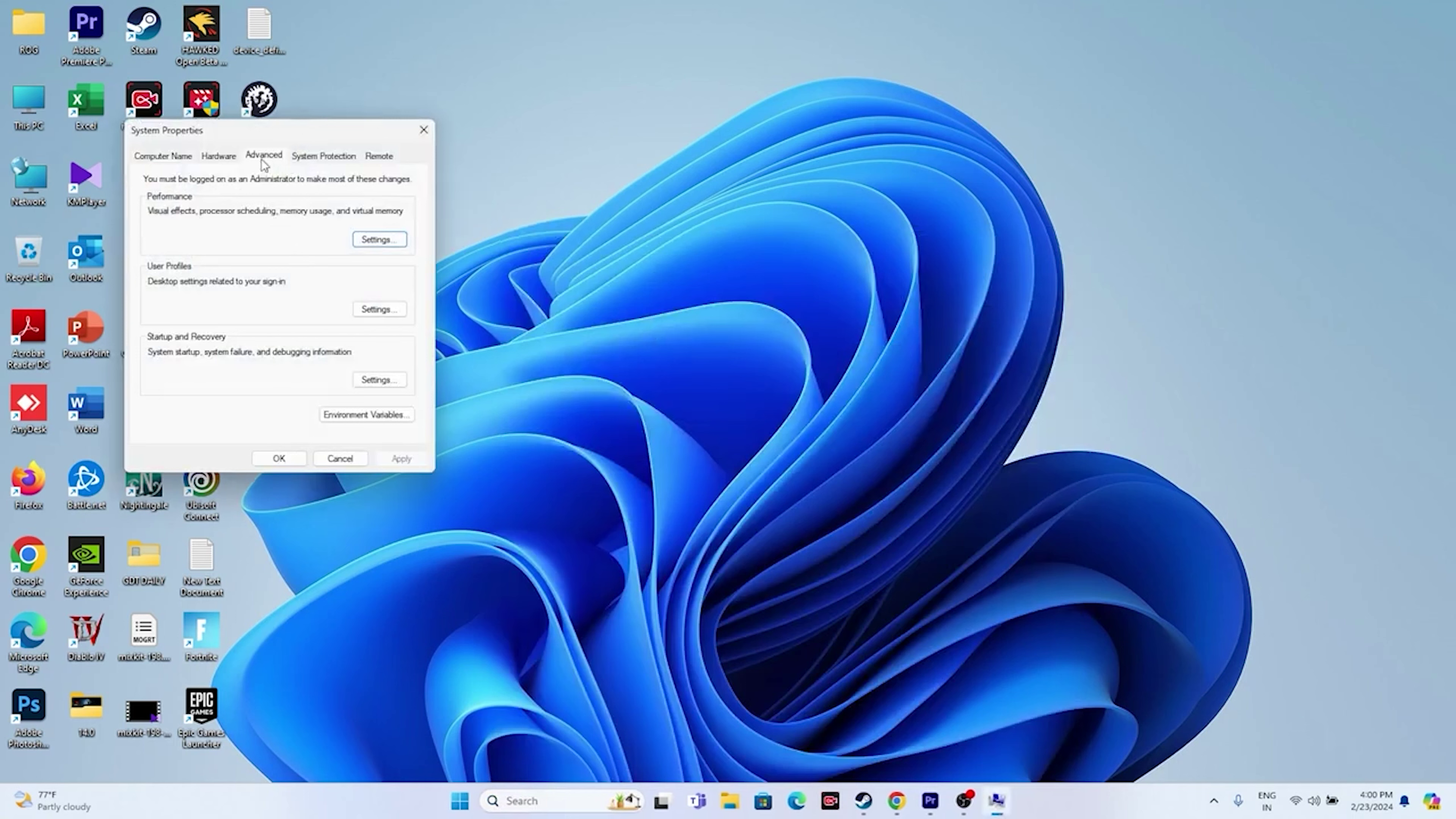
- Open the Virtual Memory settings from the advanced performance options and choose a custom paging file size for drive C:
left_click(395, 240)
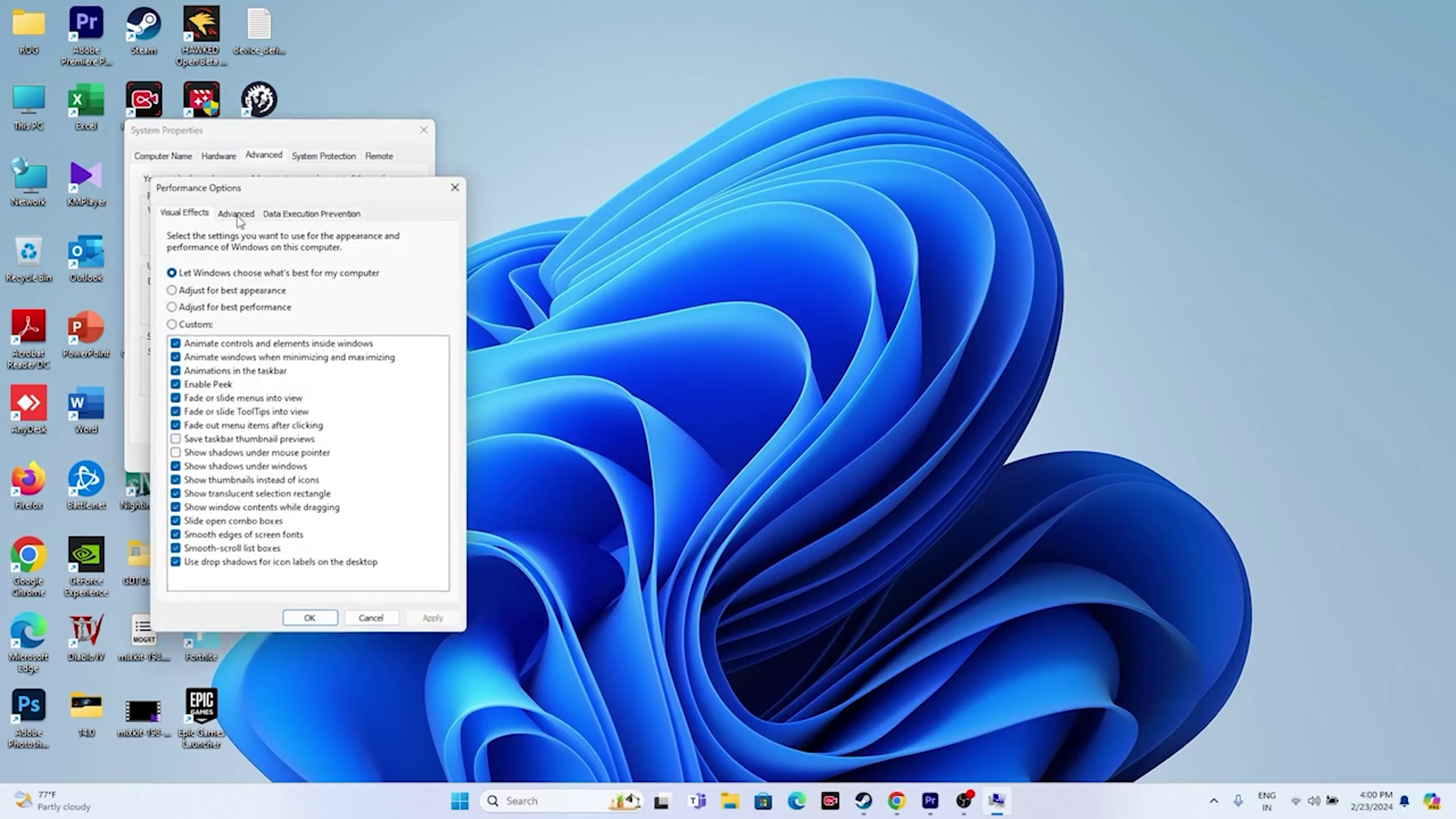
left_click(237, 215)
left_click(405, 408)
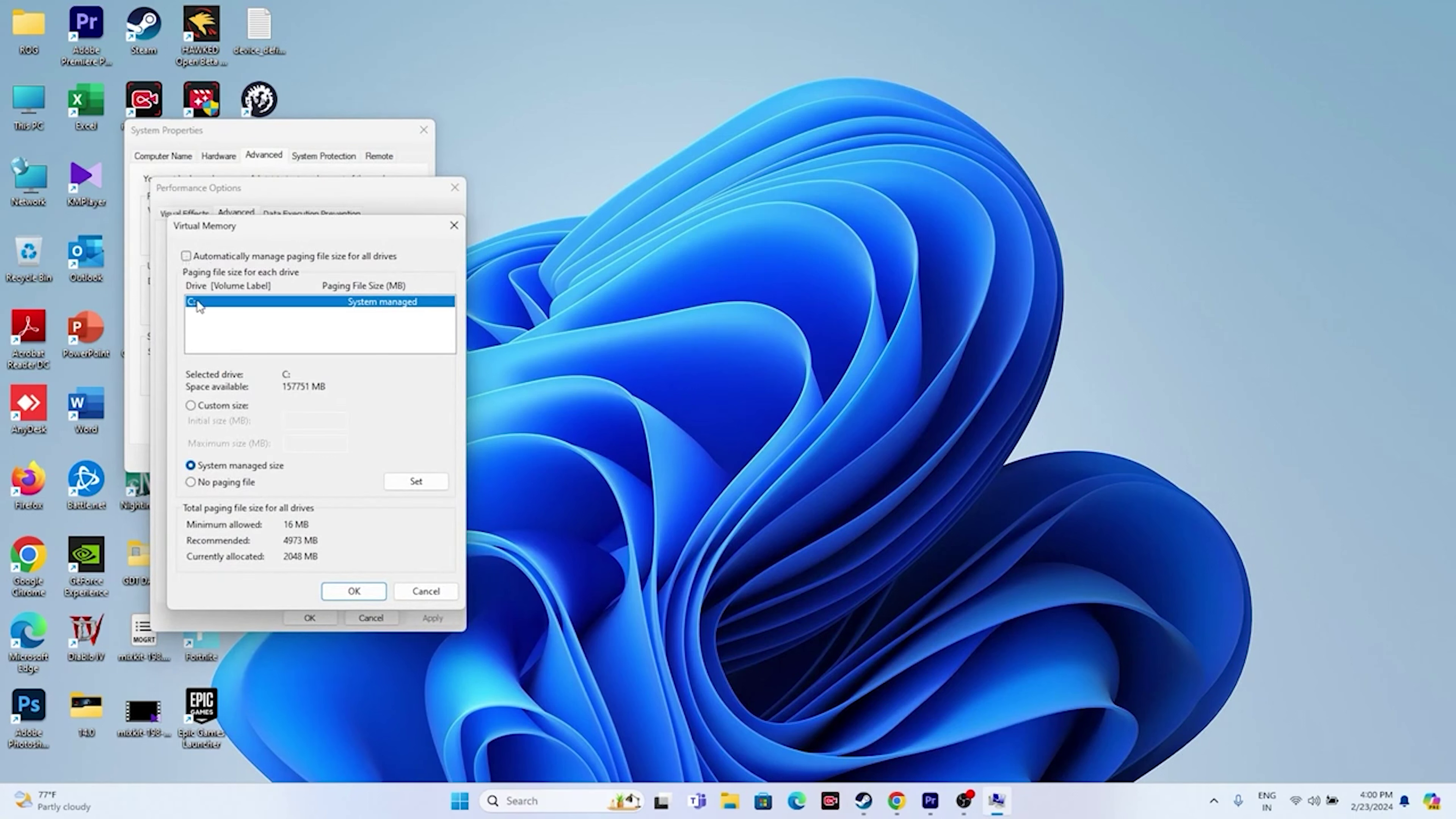
left_click(191, 405)
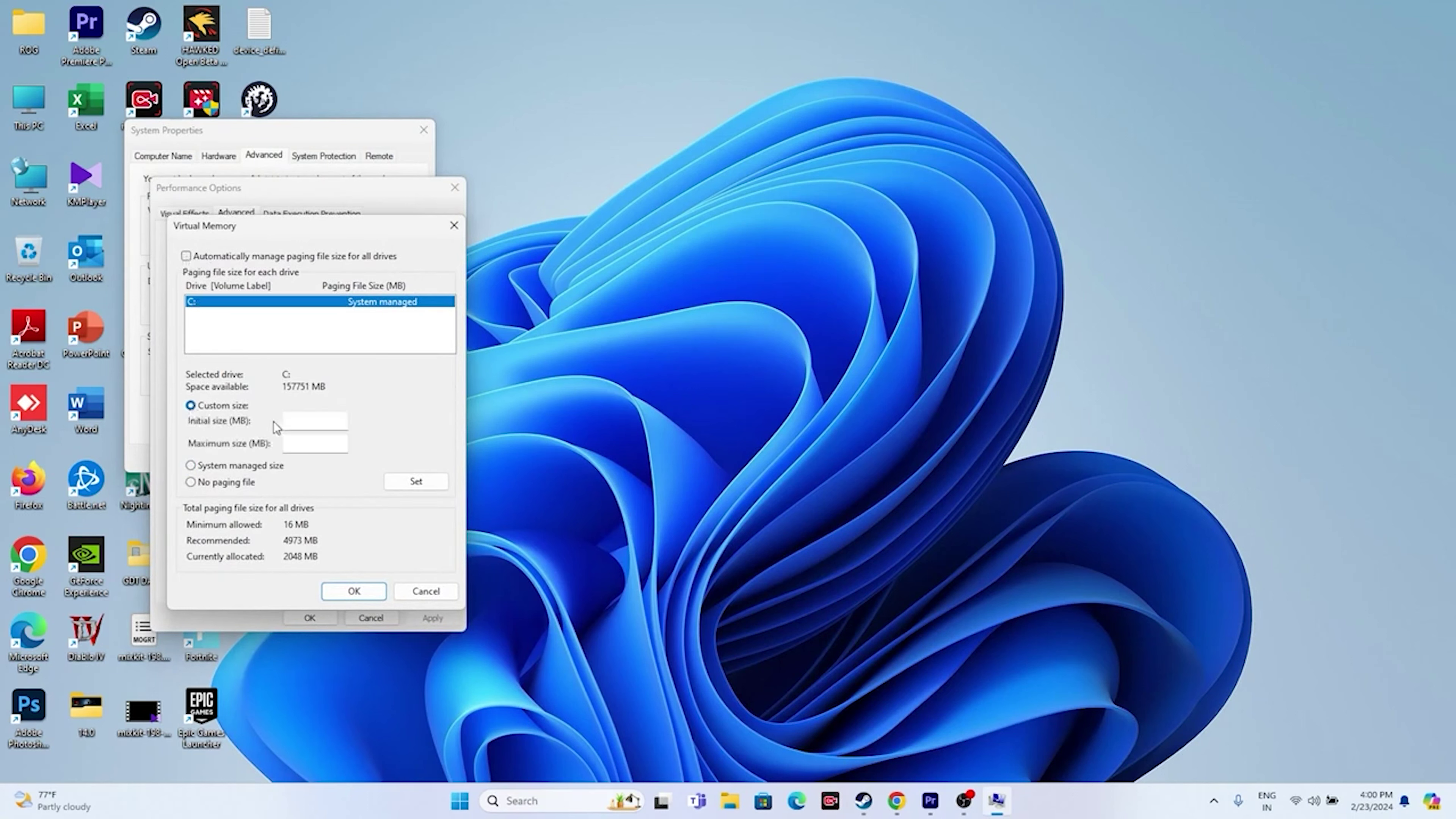
left_click(289, 421)
key("Tab")
- Open Calculator and compute 32 × 1024
left_click(574, 806)
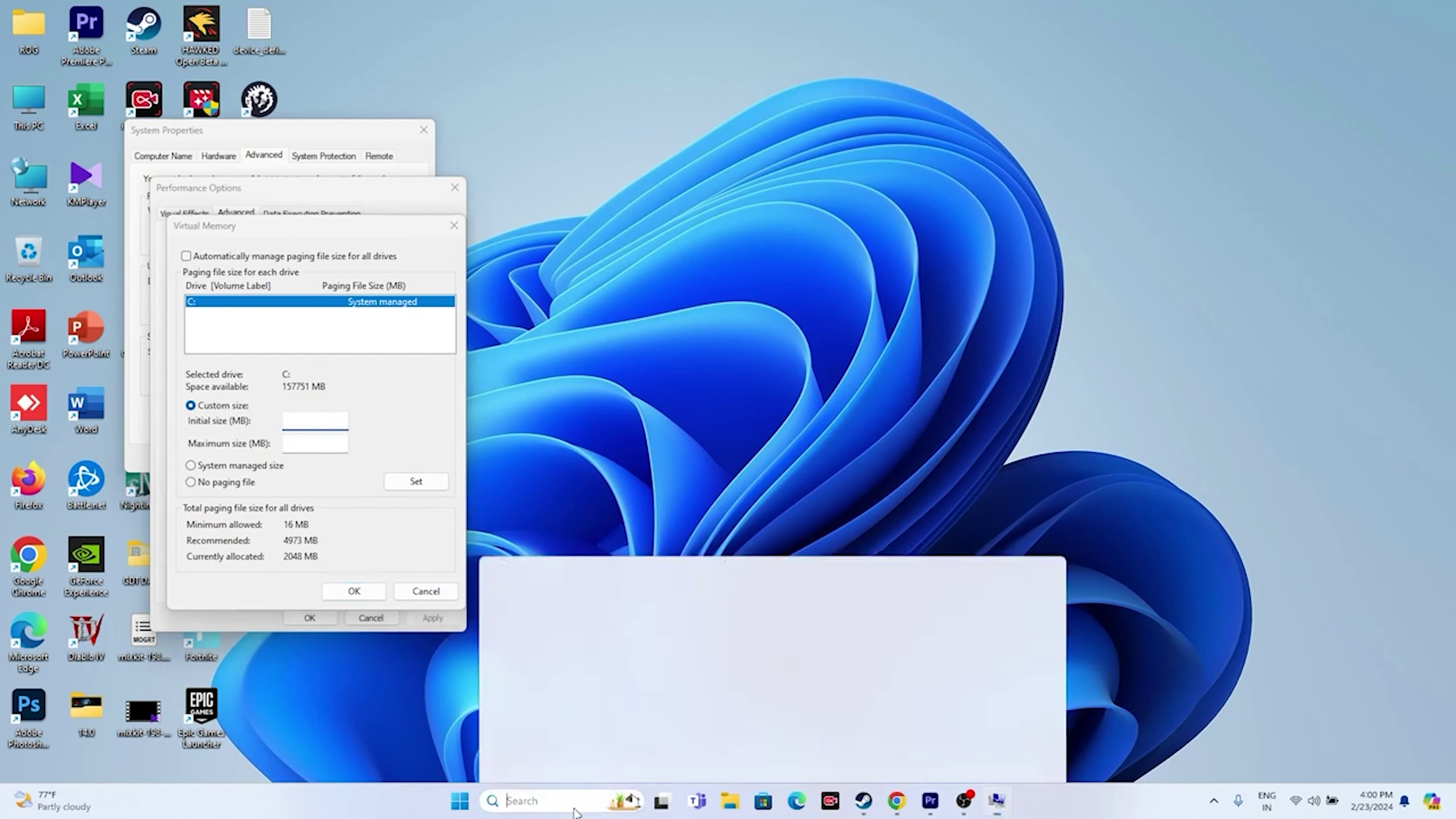
left_click(565, 390)
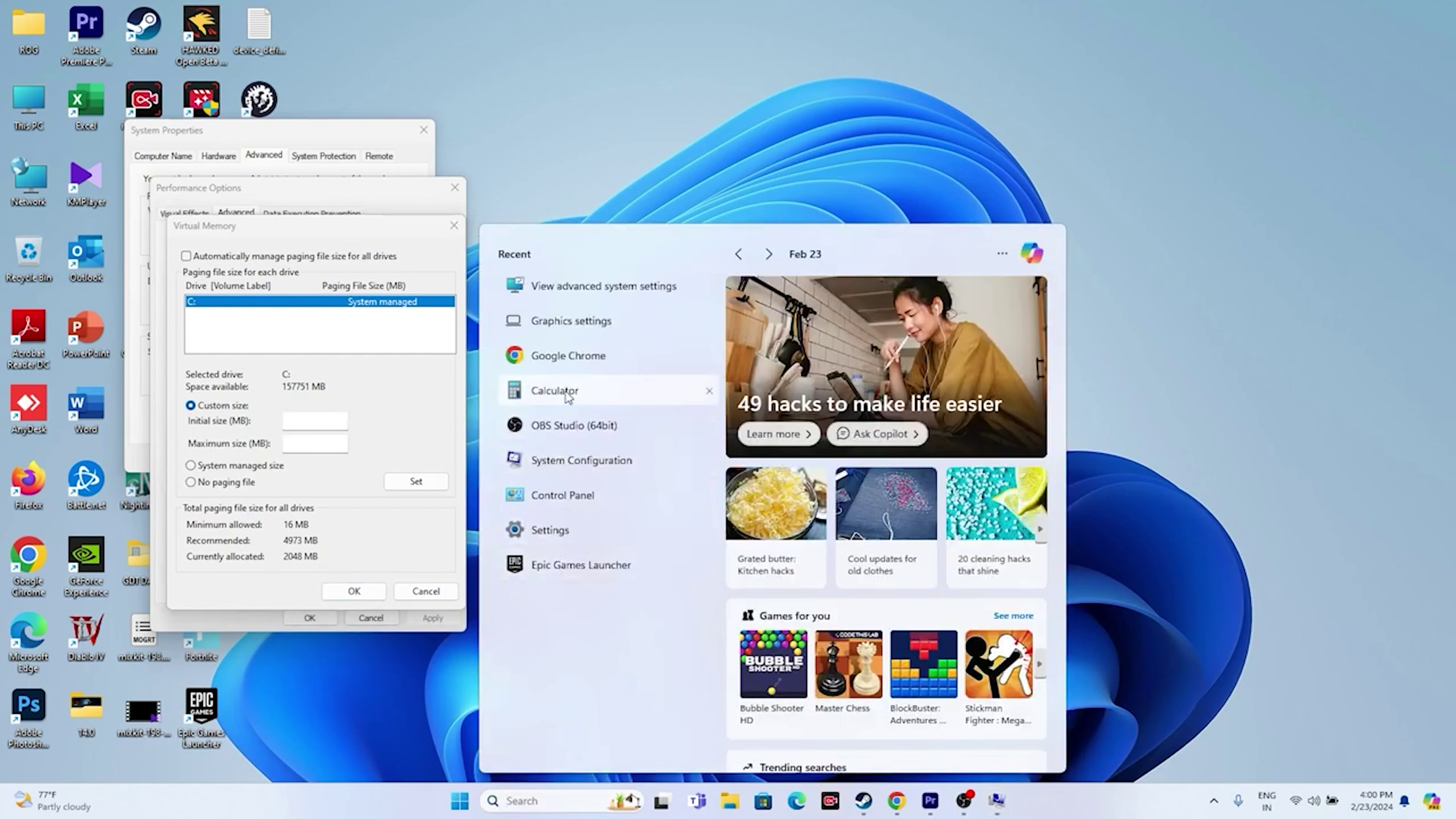
left_click(1182, 461)
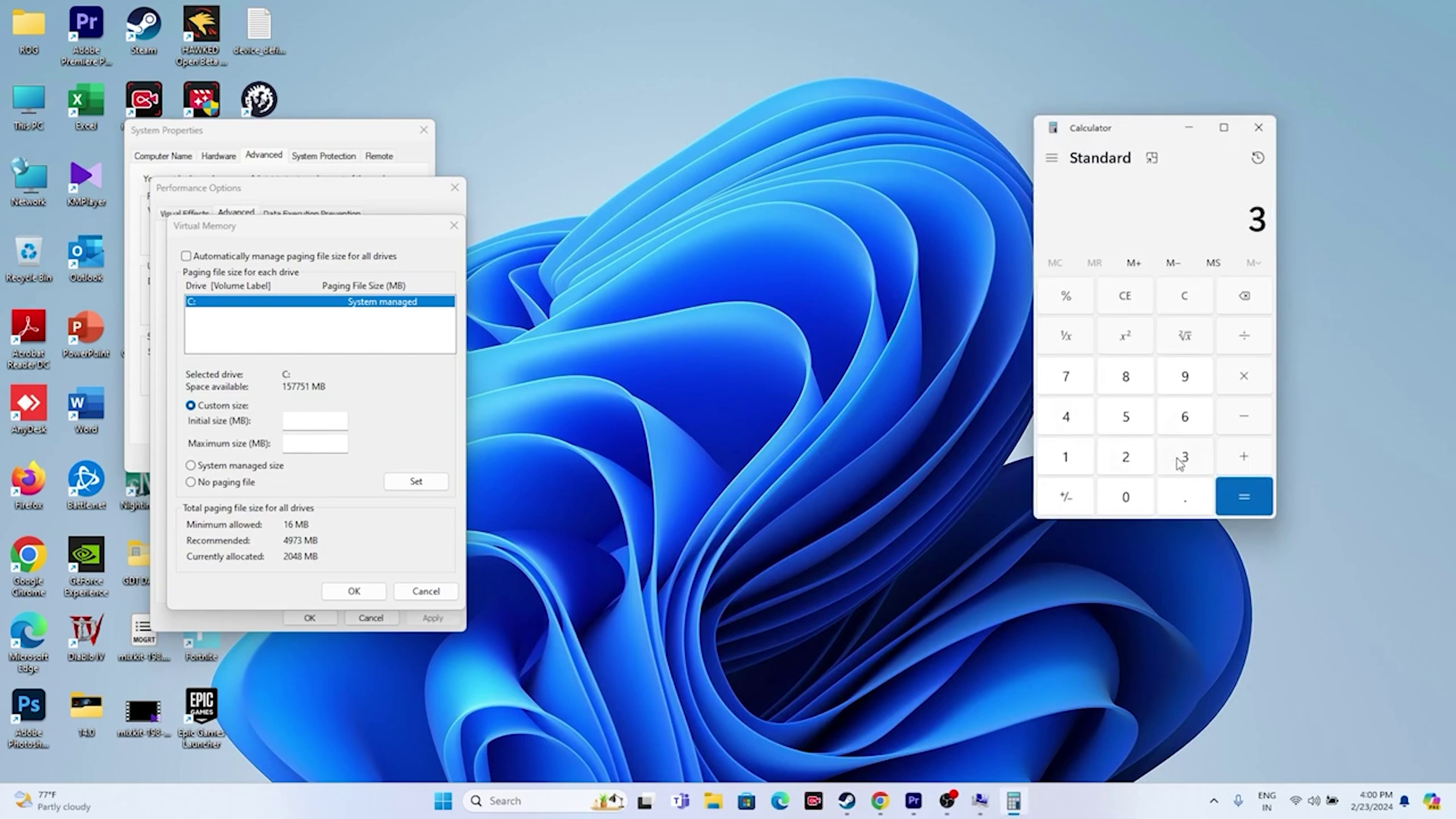
left_click(1136, 465)
left_click(1237, 385)
left_click(1075, 464)
left_click(1126, 497)
left_click(1125, 456)
left_click(1066, 417)
left_click(1244, 497)
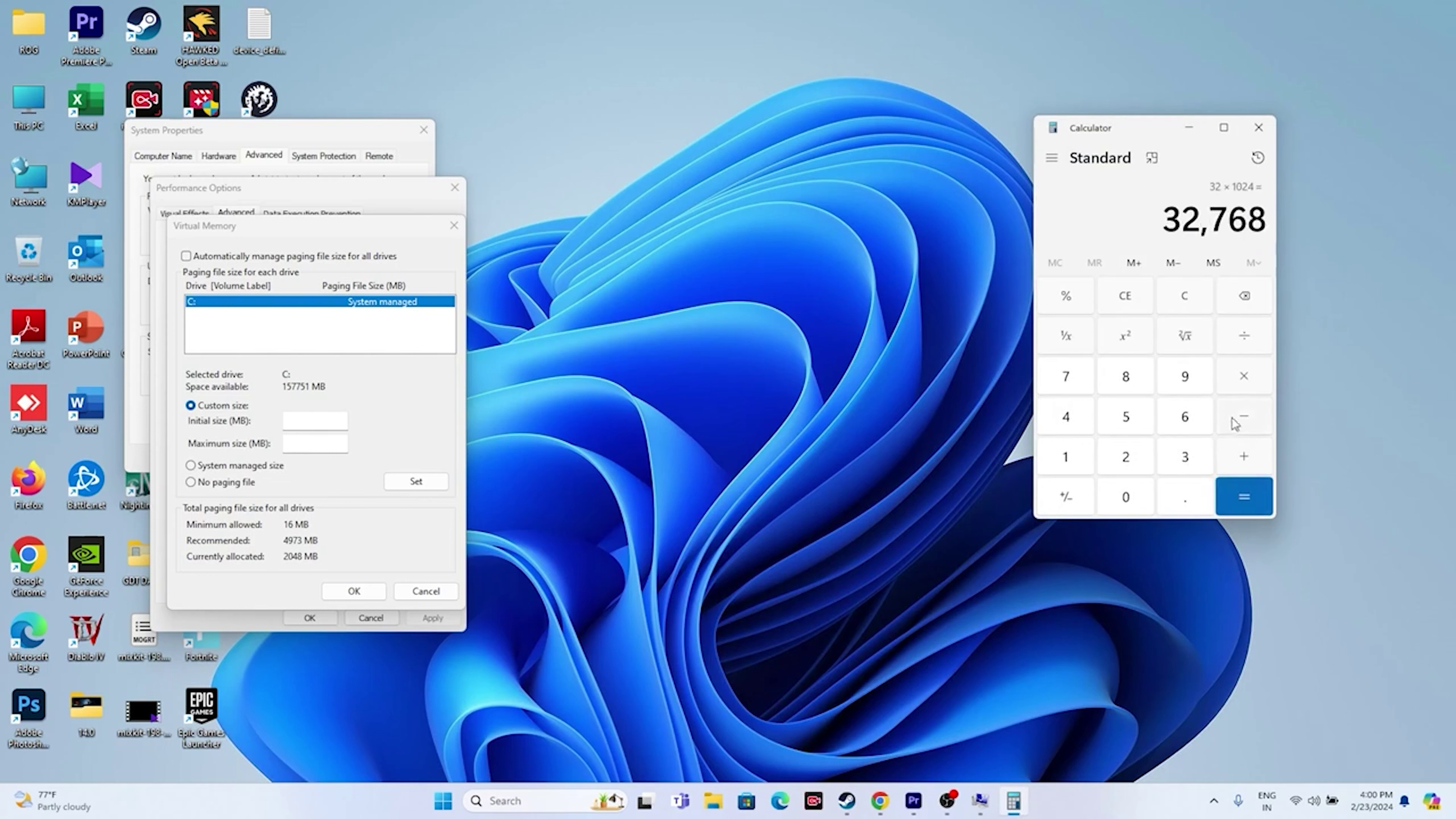
- Multiply the calculated result by 1.5 and copy the product
left_click(1241, 379)
left_click(1071, 462)
left_click(1174, 498)
left_click(1136, 417)
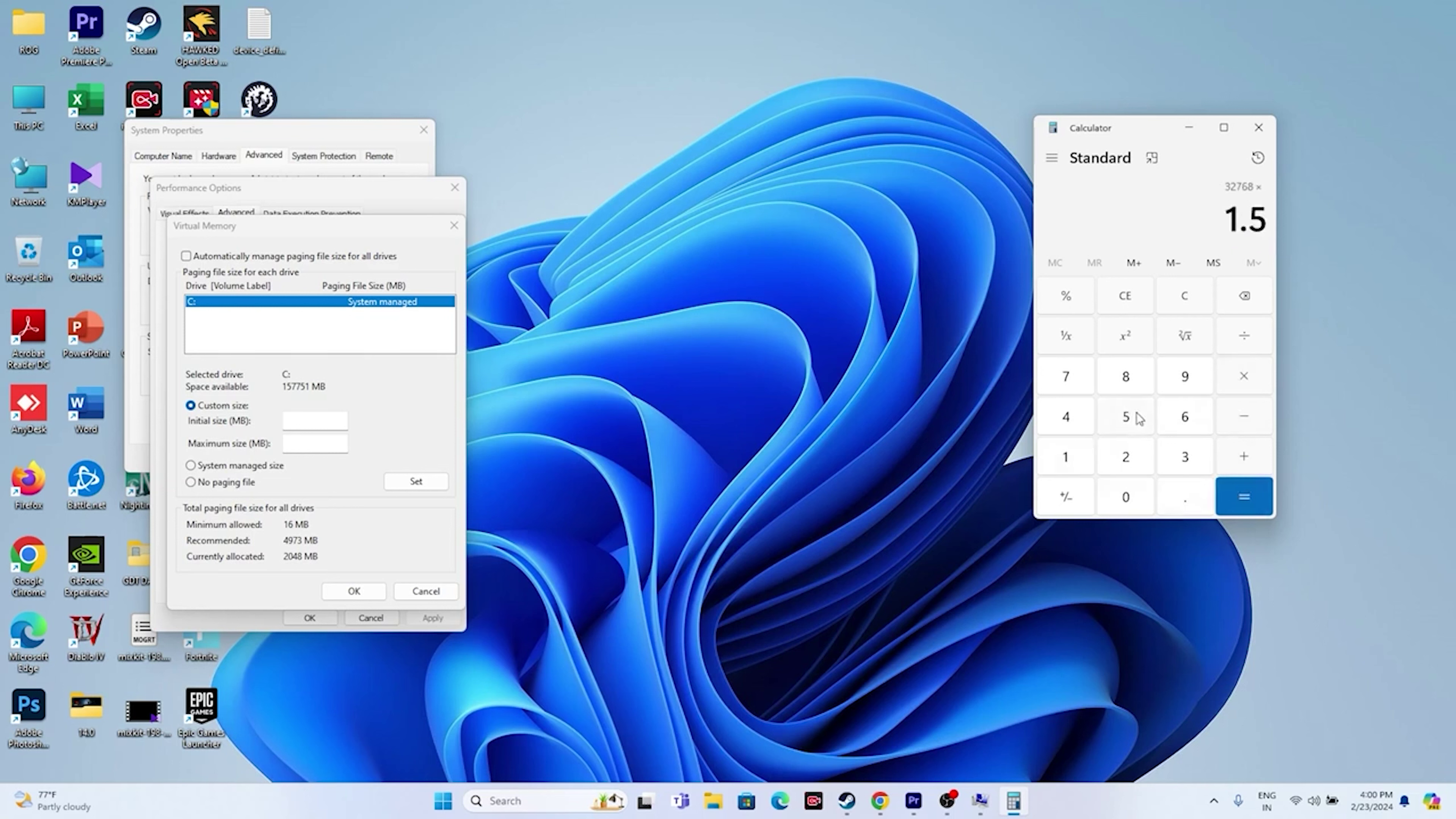
left_click(1244, 497)
left_click_drag(1167, 217, 1273, 215)
key("super+c")
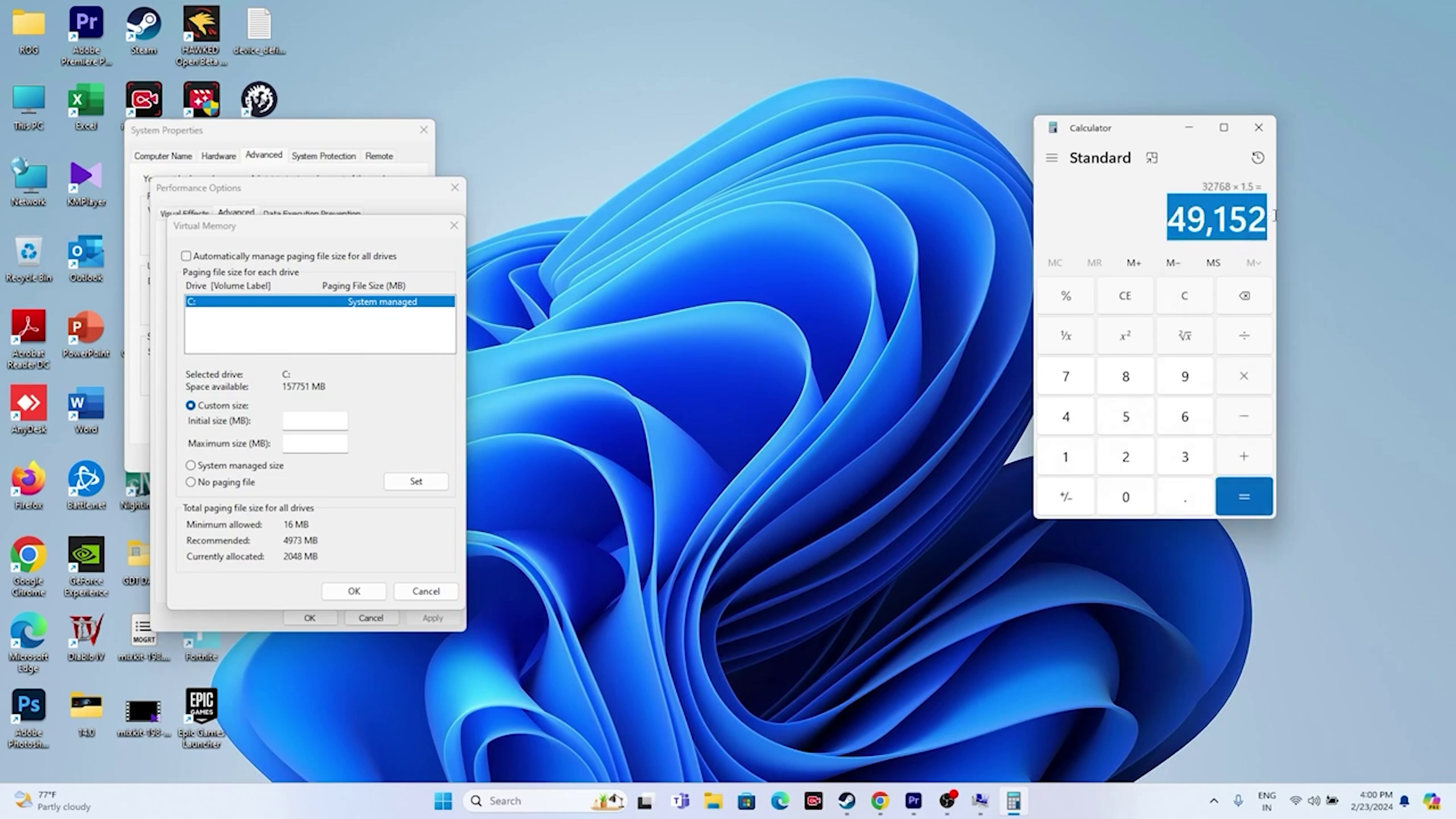
right_click(1275, 215)
left_click(1296, 236)
- Paste 49,152 as the initial paging file size in MB for drive C:
left_click(310, 421)
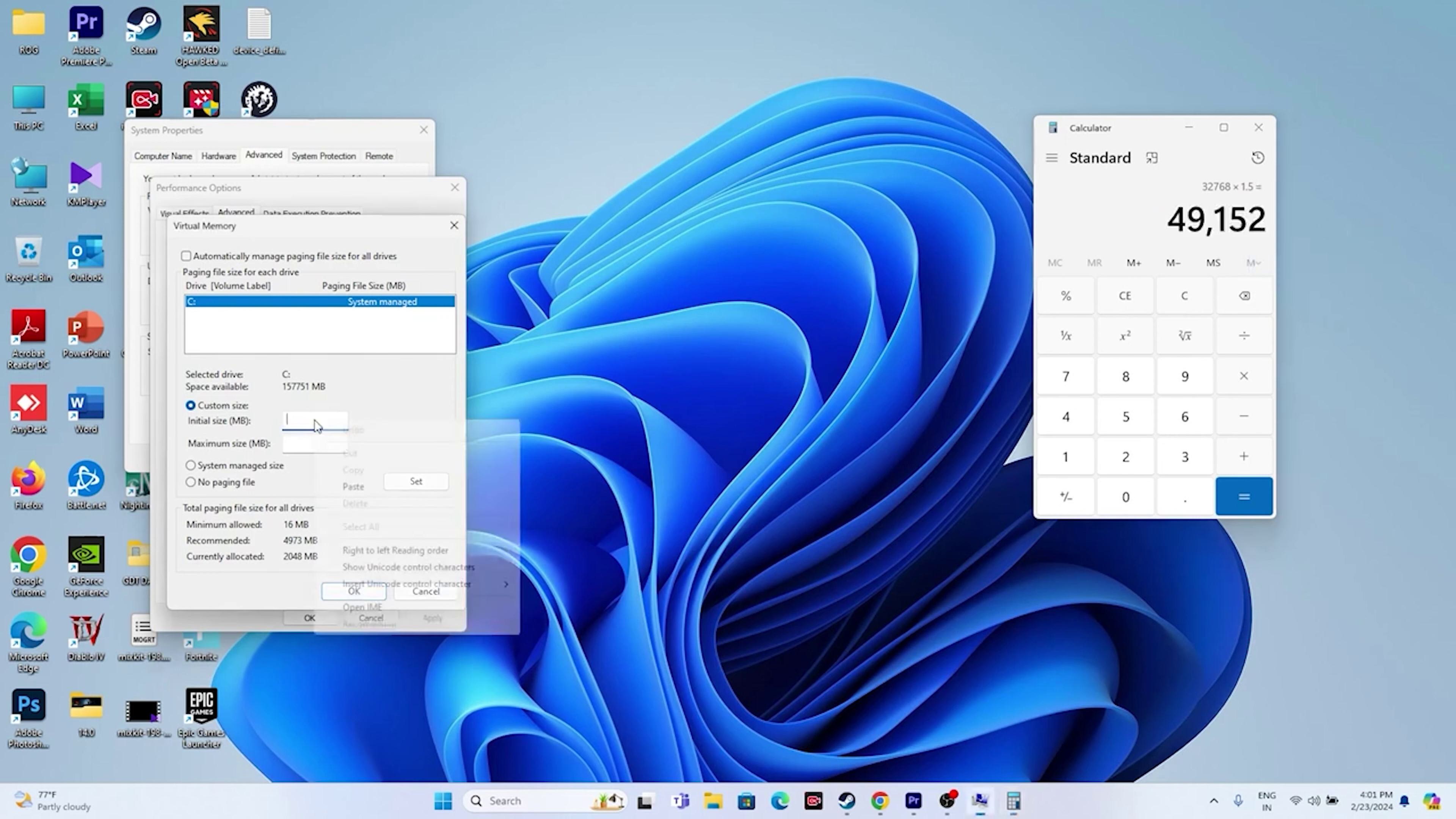
right_click(310, 422)
left_click(350, 471)
left_click(319, 443)
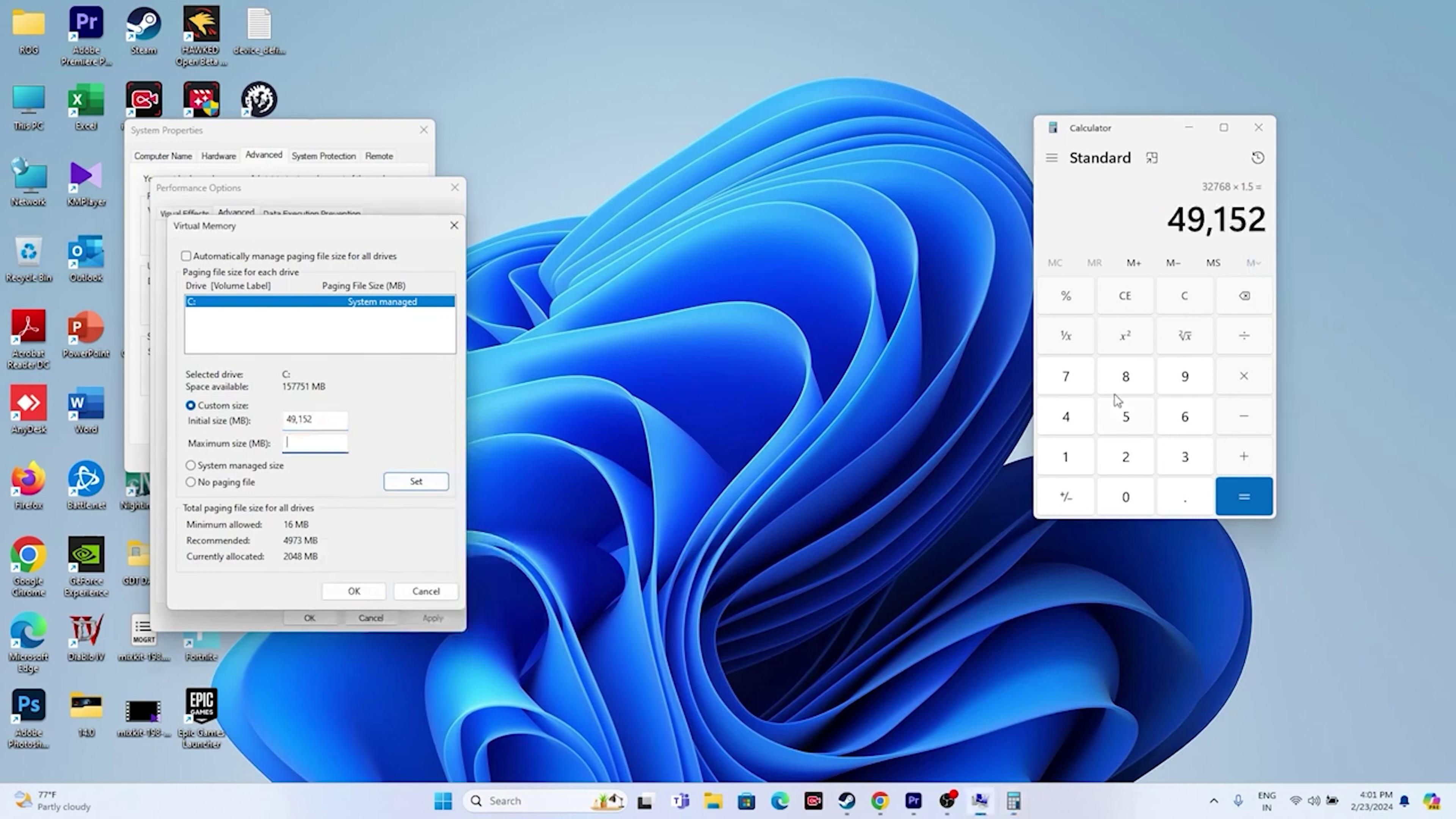
- Clear the calculator, compute 32 × 1024 and multiply the result by 3
left_click(1183, 304)
left_click(1197, 457)
left_click(1141, 464)
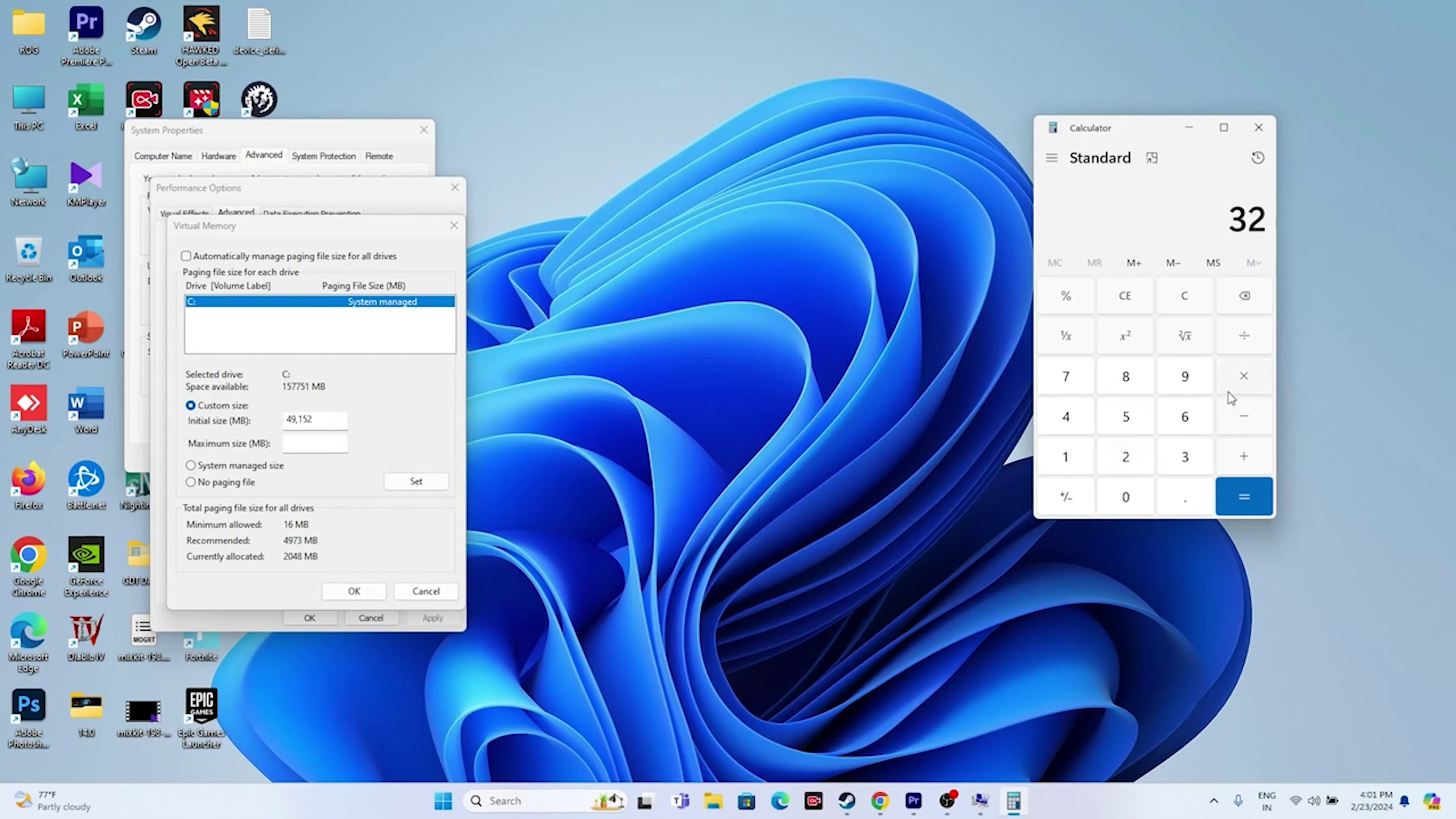
left_click(1241, 382)
left_click(1065, 456)
left_click(1126, 497)
left_click(1125, 457)
left_click(1065, 416)
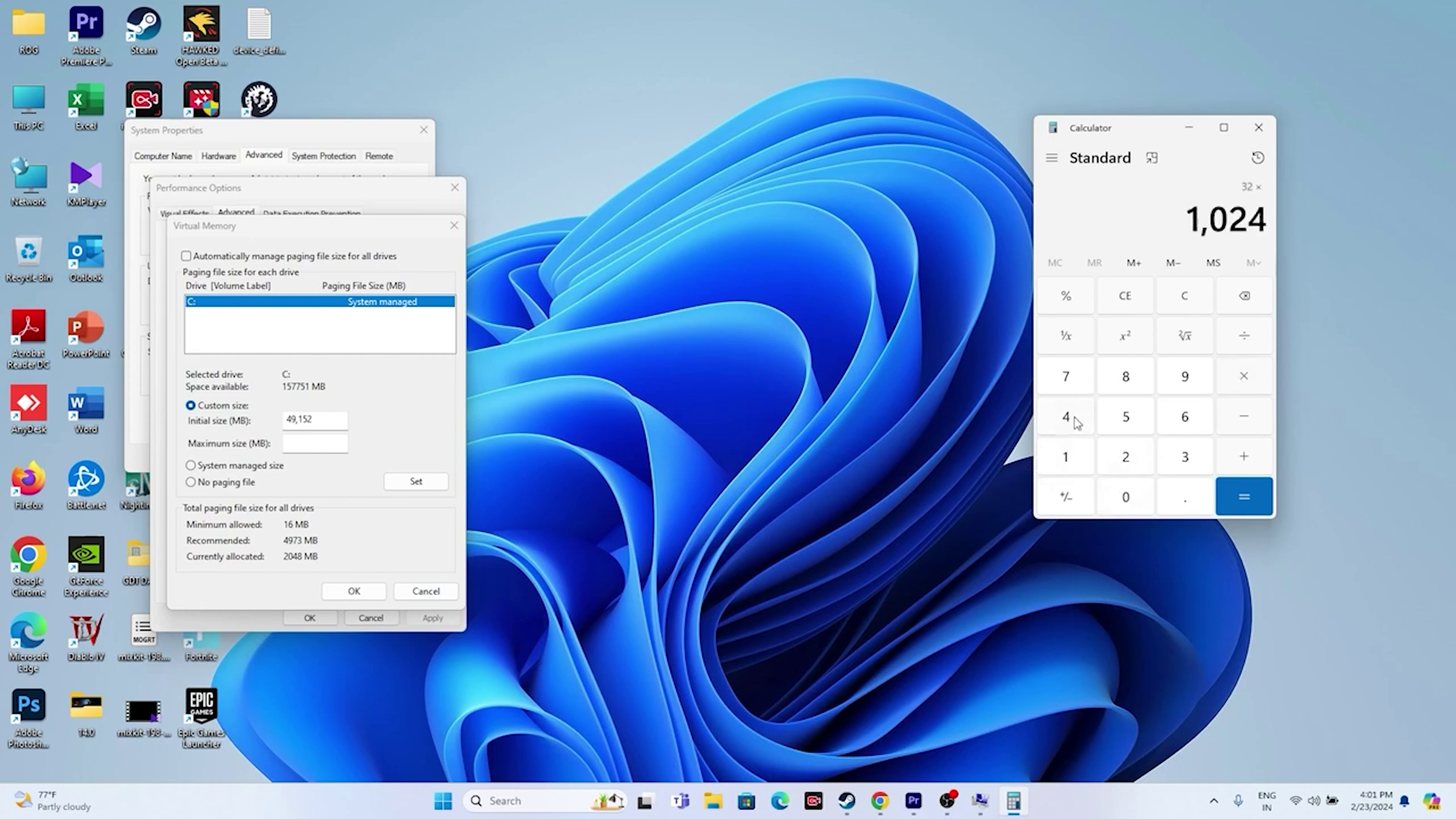
left_click(1244, 496)
left_click(1244, 376)
left_click(1185, 456)
left_click(1244, 497)
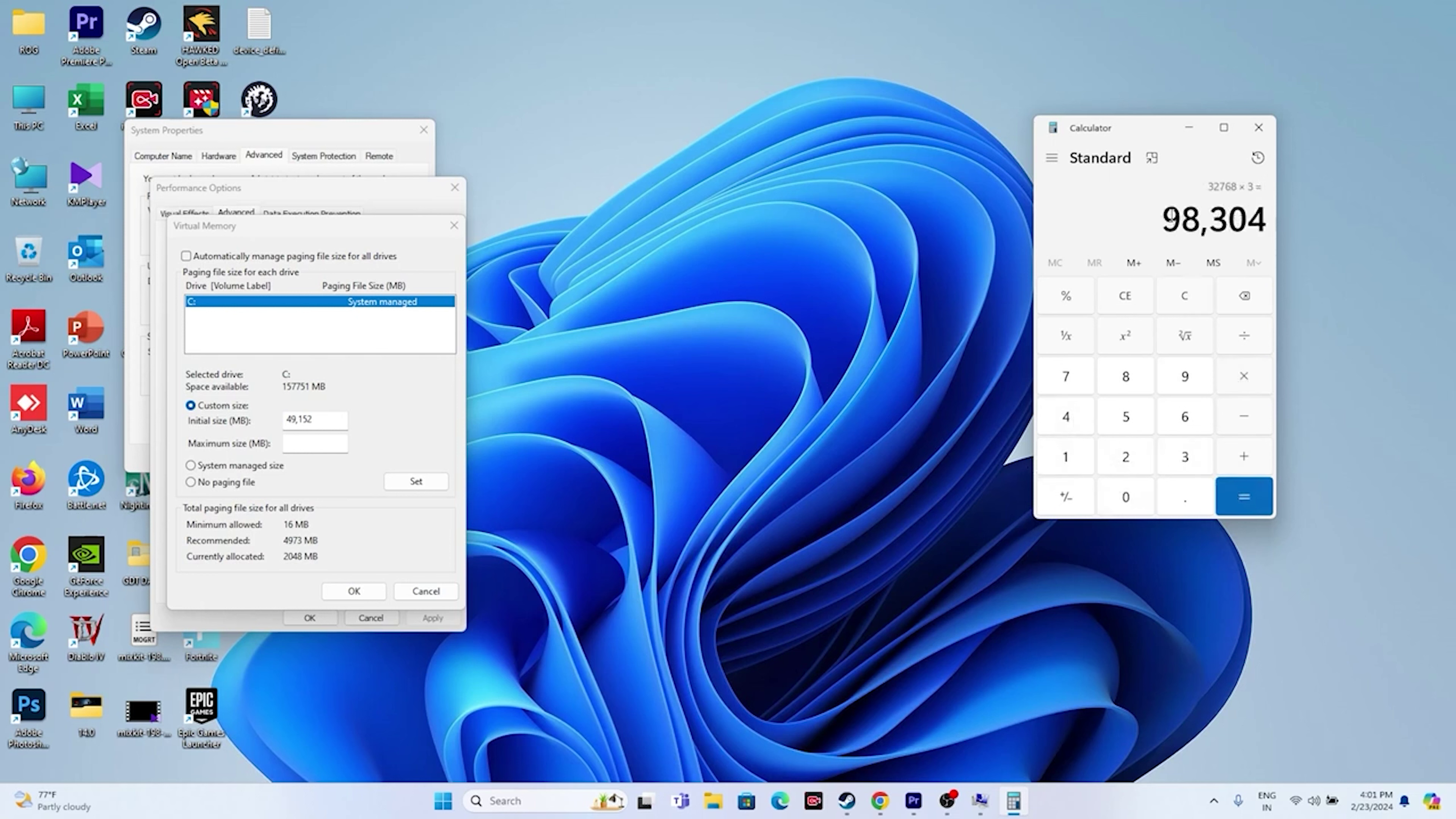
- Copy the calculated 98,304 and paste it as the maximum paging file size in MB for drive C:
left_click_drag(1172, 216, 1273, 221)
right_click(1244, 221)
left_click(1253, 260)
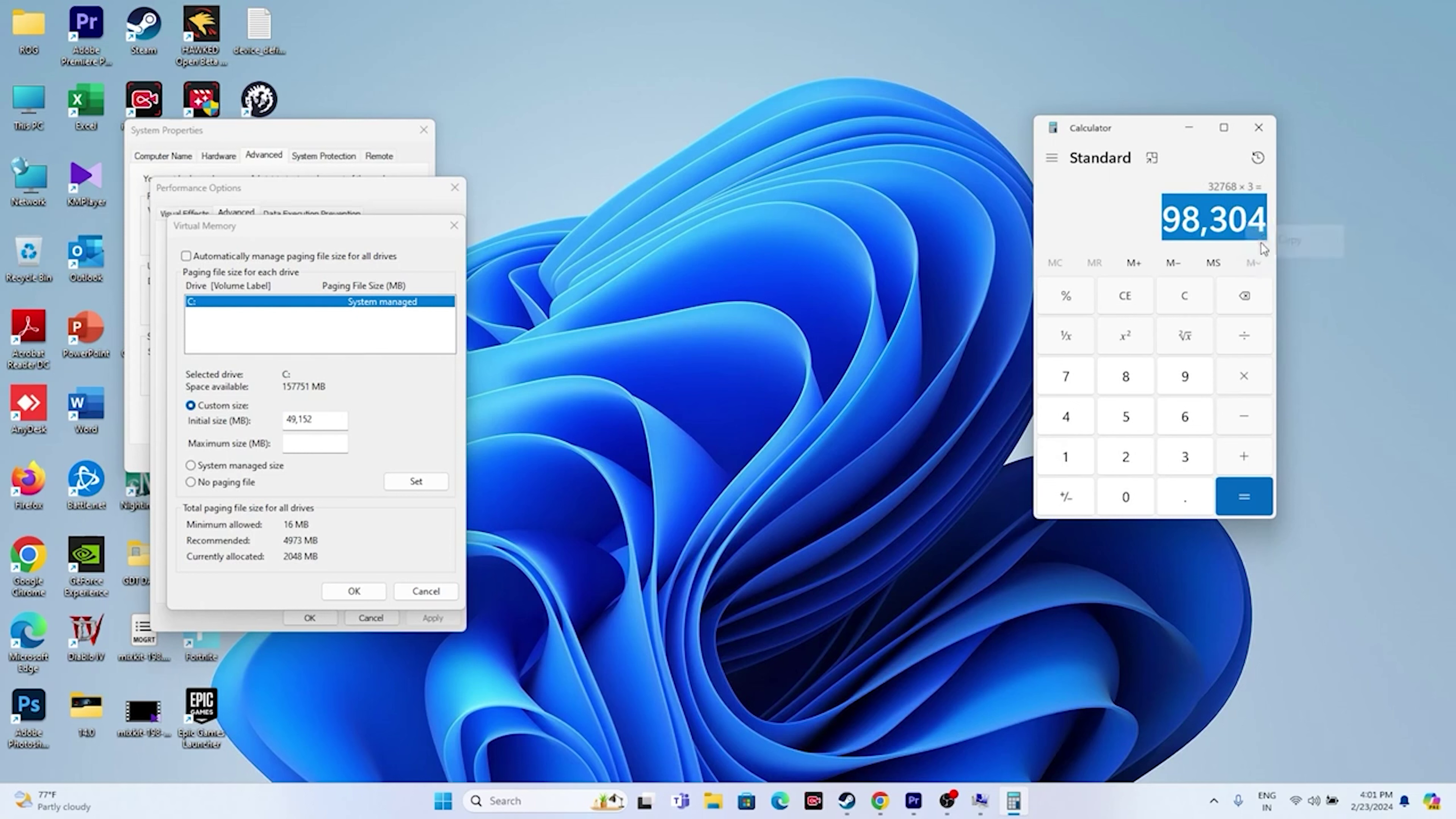
left_click(301, 453)
right_click(306, 452)
left_click(344, 518)
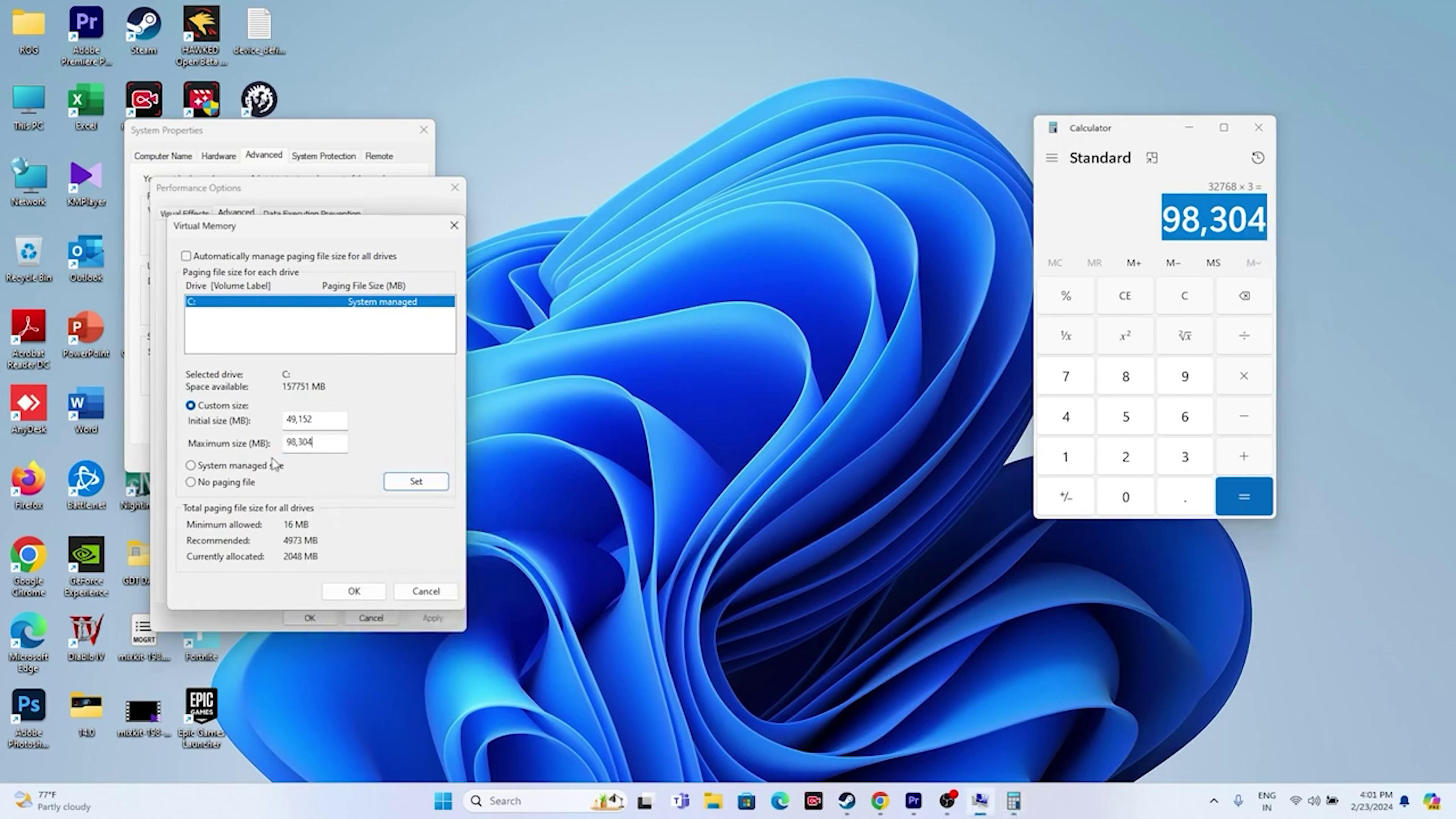
- Confirm the virtual memory and performance options, then close System Properties and Calculator
left_click(353, 590)
left_click(310, 617)
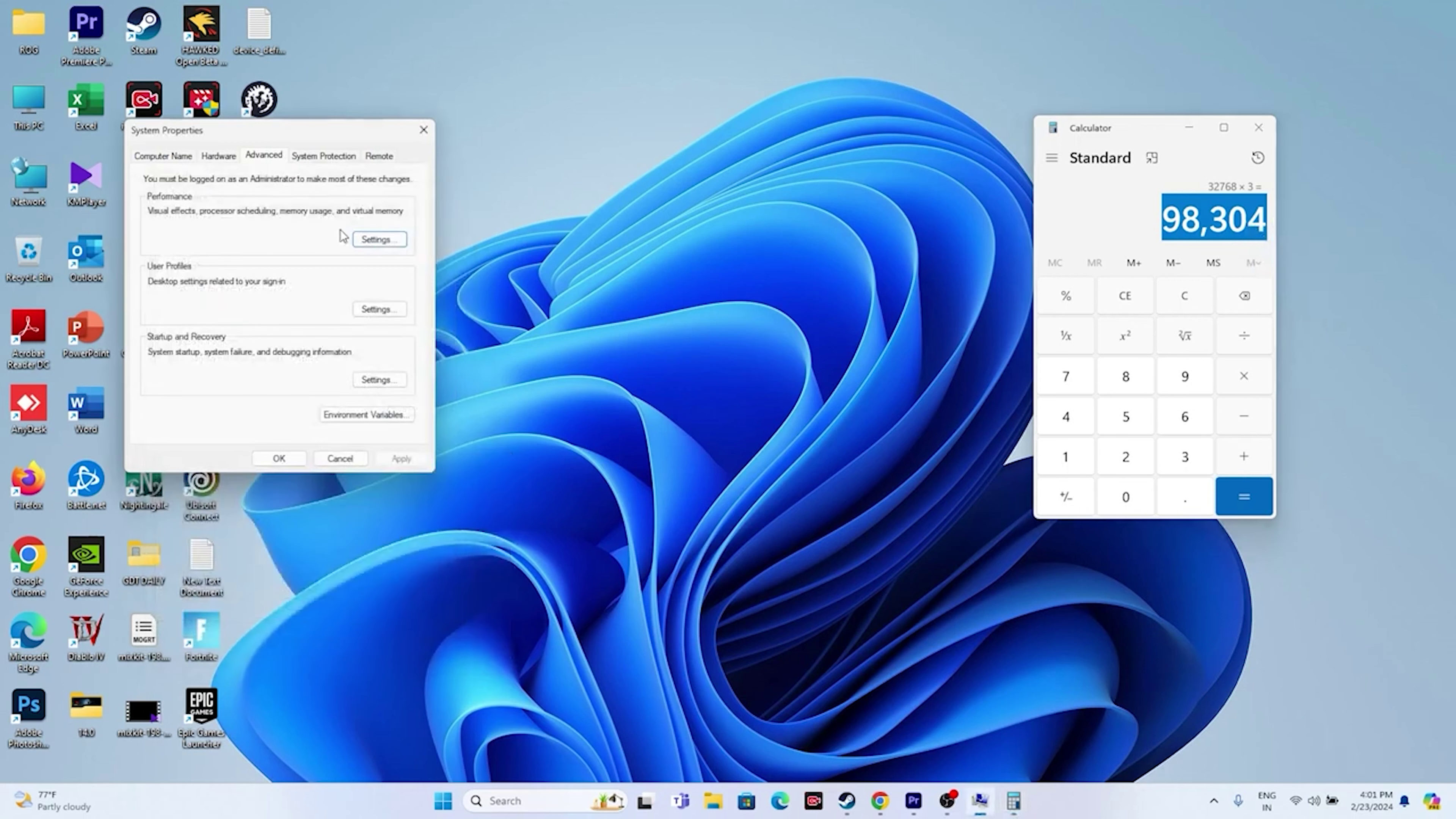
left_click(424, 130)
left_click(1259, 127)
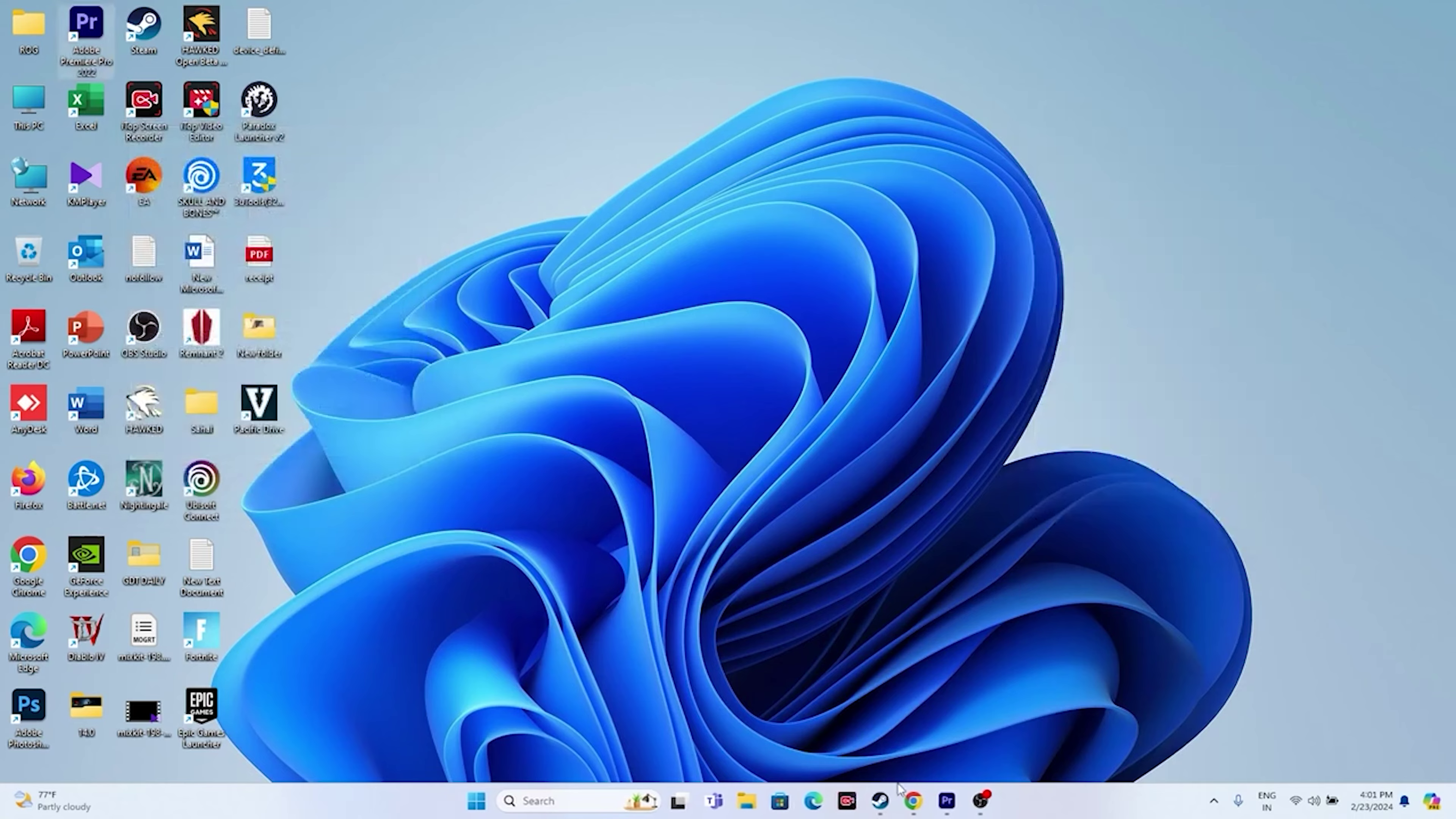
- Open Windows Settings and view the Windows Update page for its update status, then close Settings
left_click(881, 801)
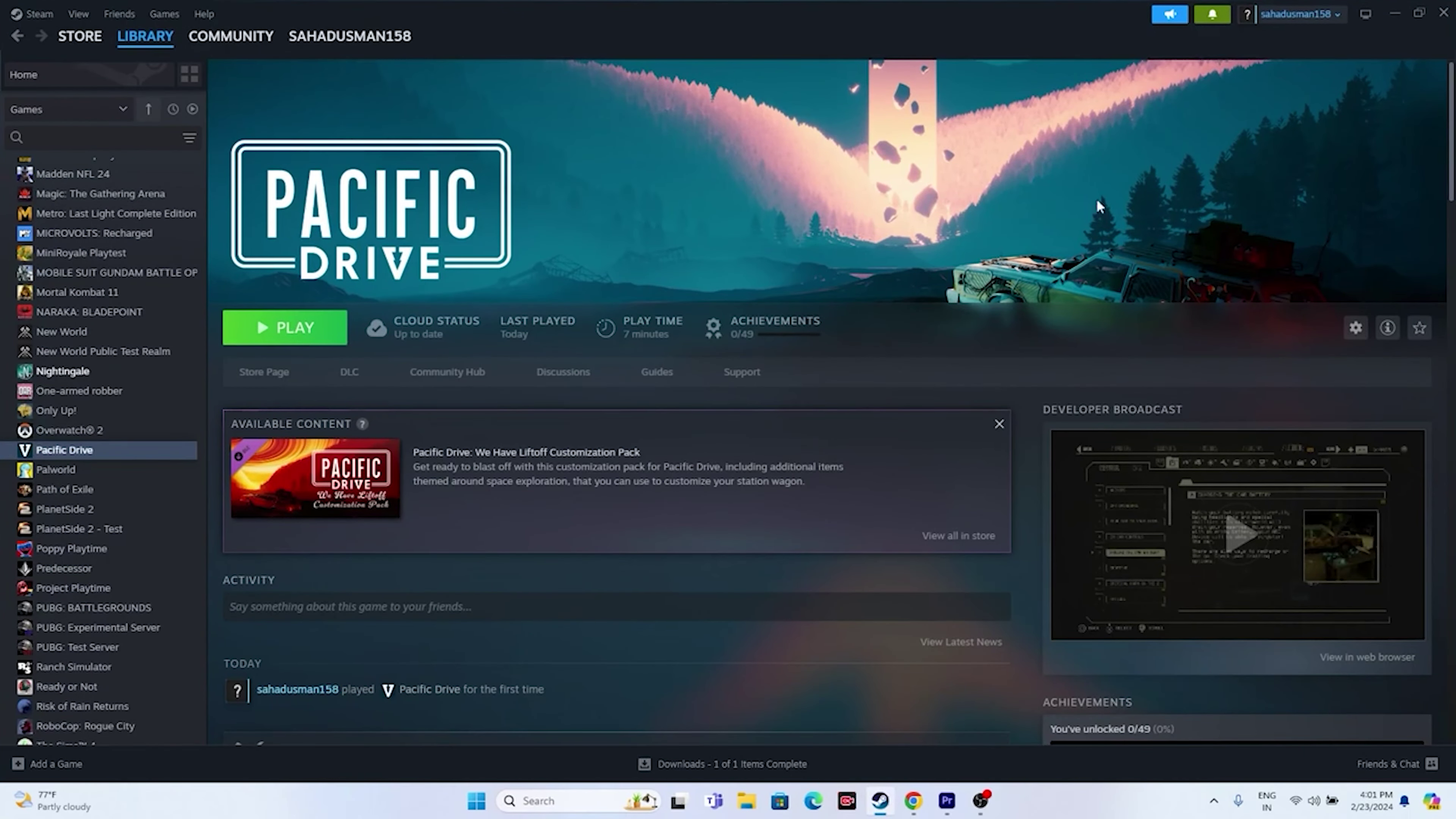
left_click(1394, 13)
left_click(539, 801)
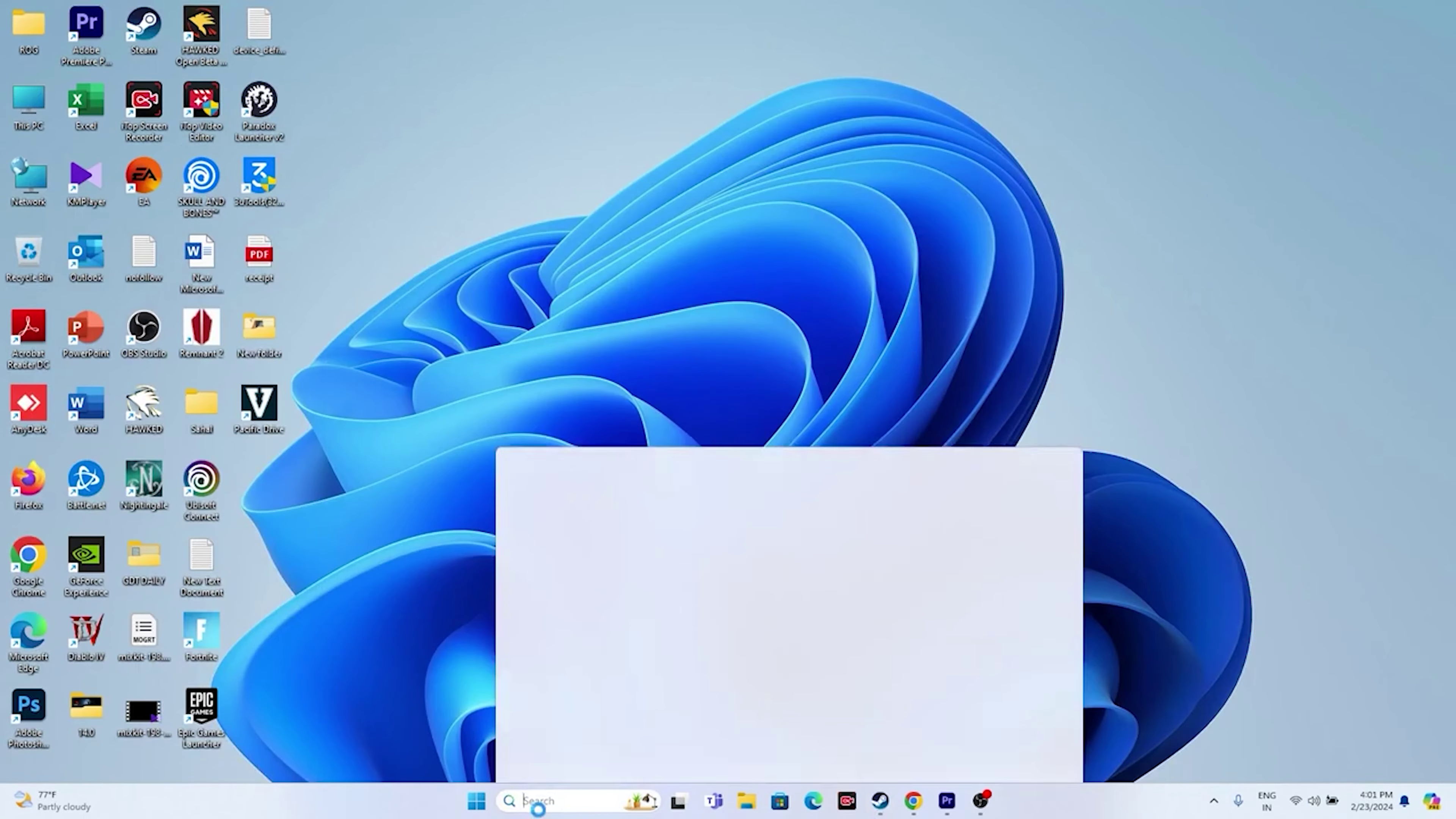
left_click(559, 531)
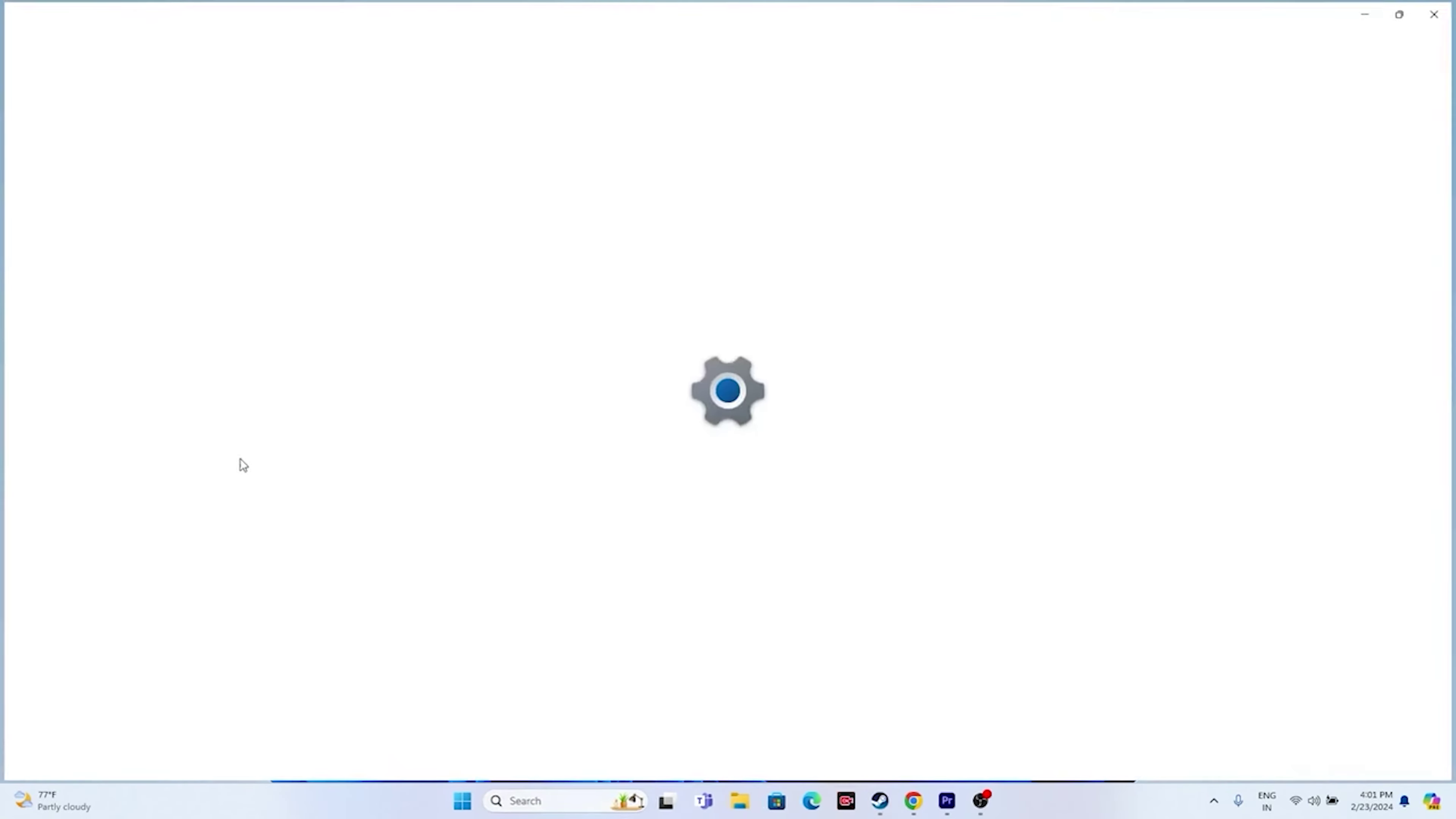
left_click(123, 497)
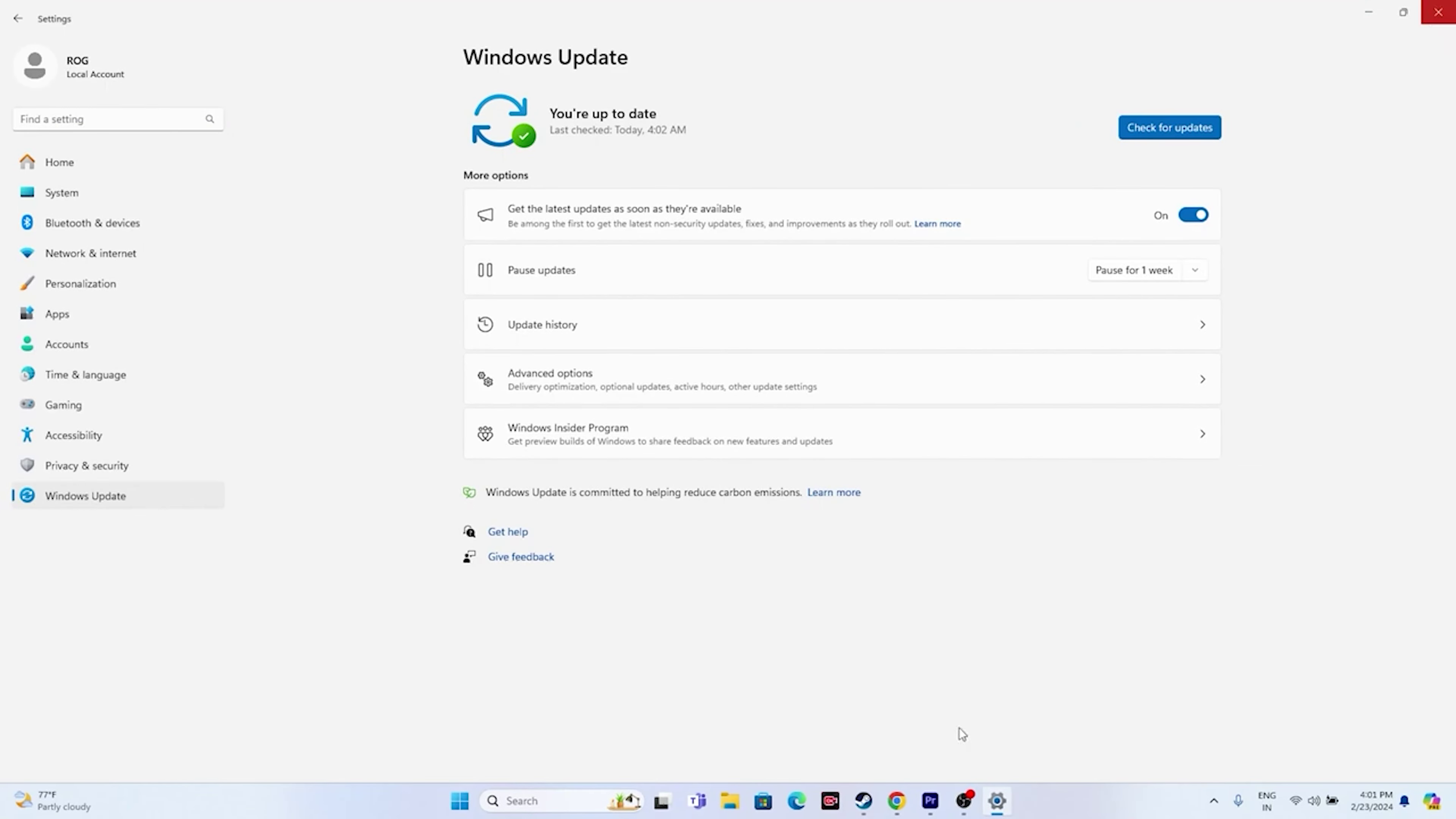
left_click(1439, 11)
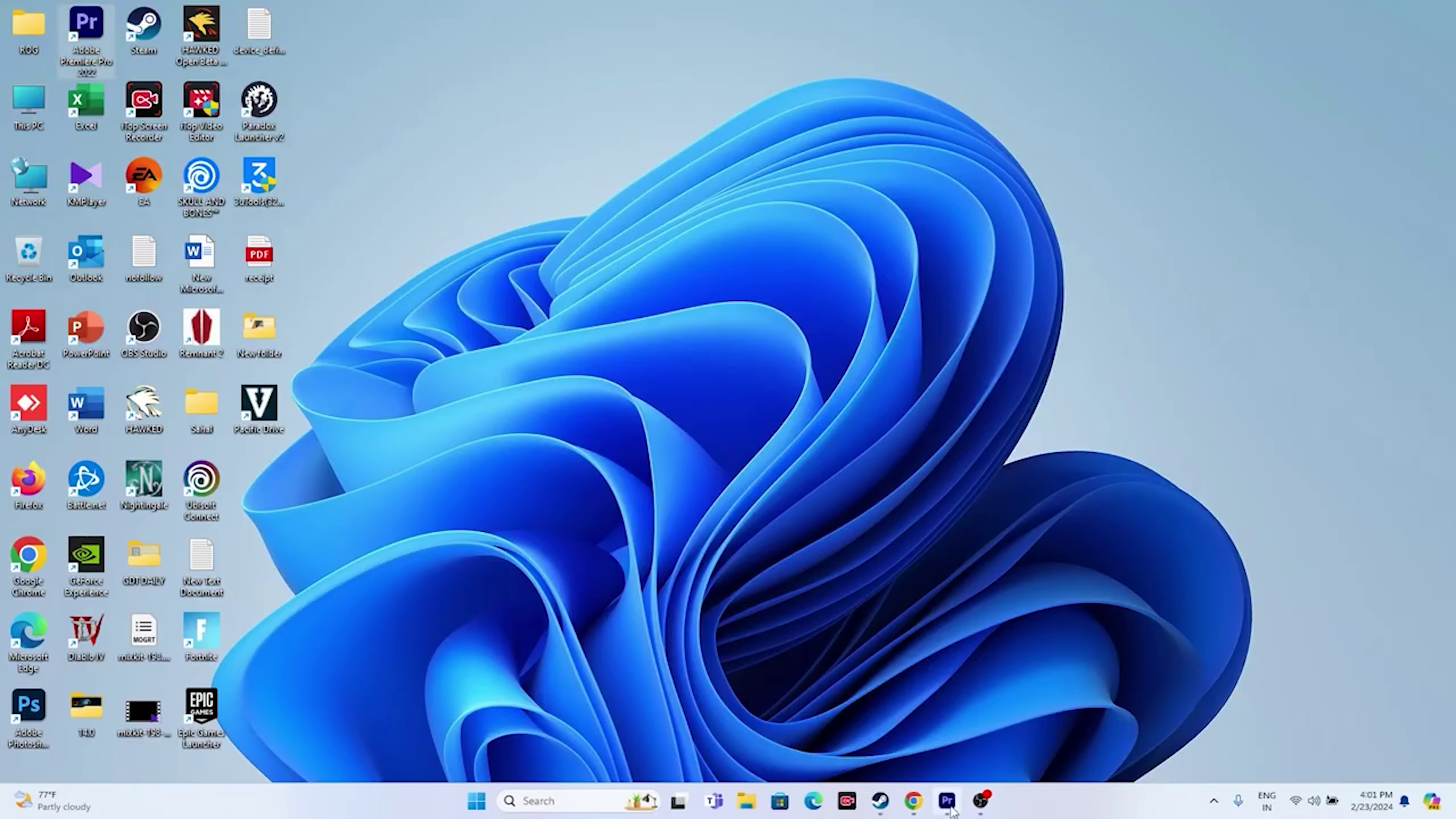
- Switch to Chrome, show the NVIDIA GeForce Drivers page at Manual Driver Search and decline its push notifications
left_click(880, 801)
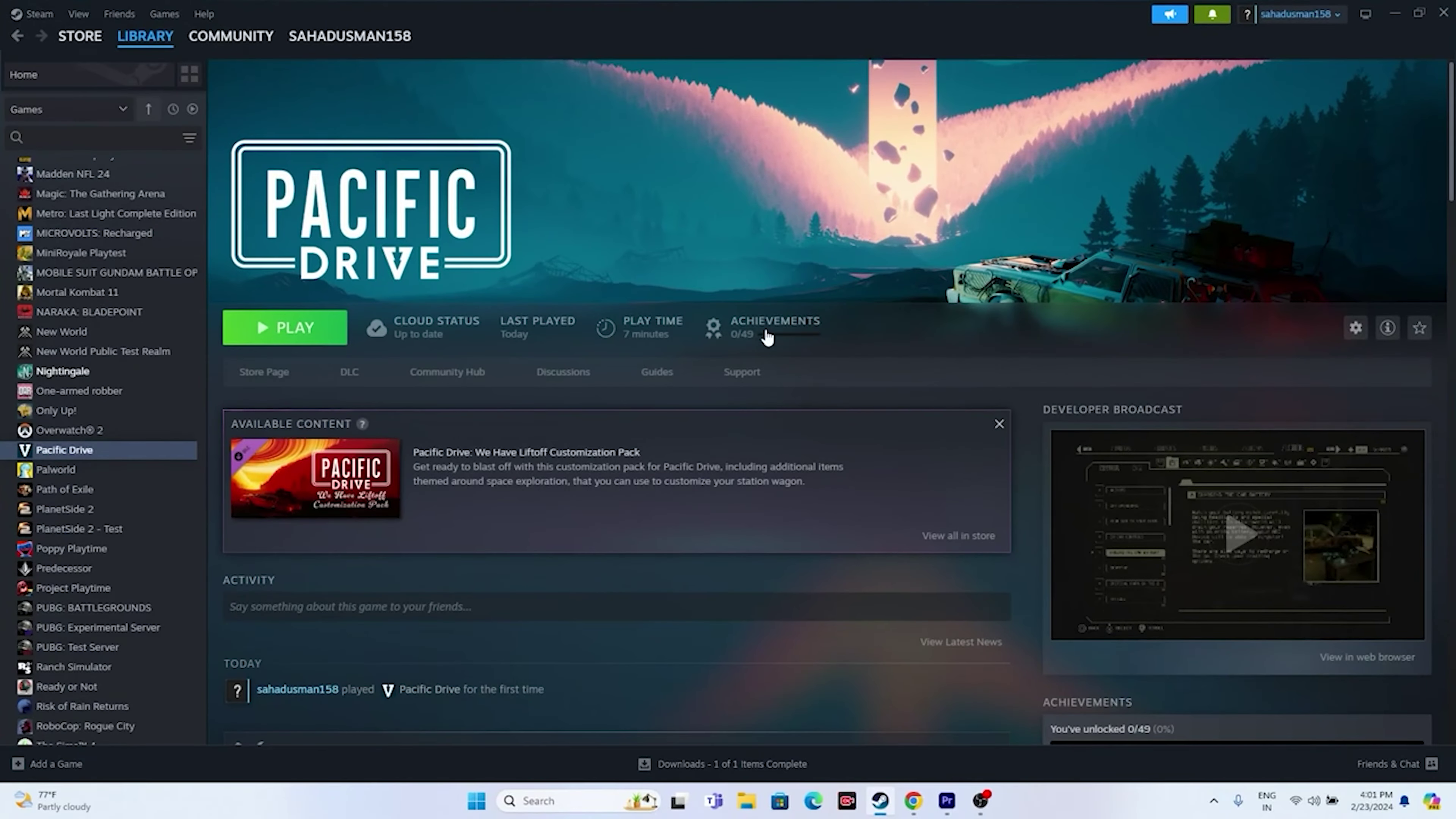
left_click(1393, 13)
left_click(913, 801)
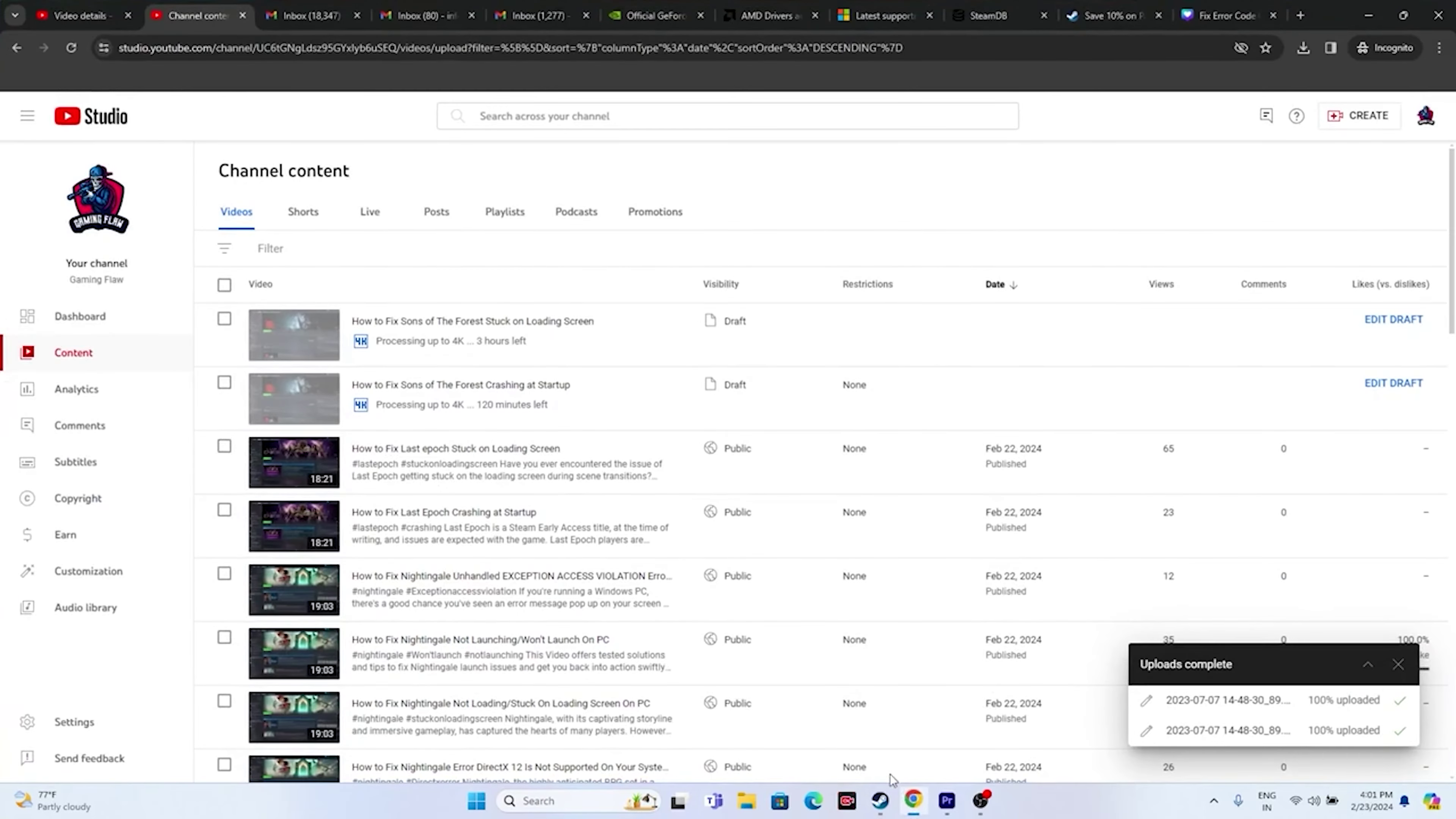
left_click(656, 15)
left_click(778, 194)
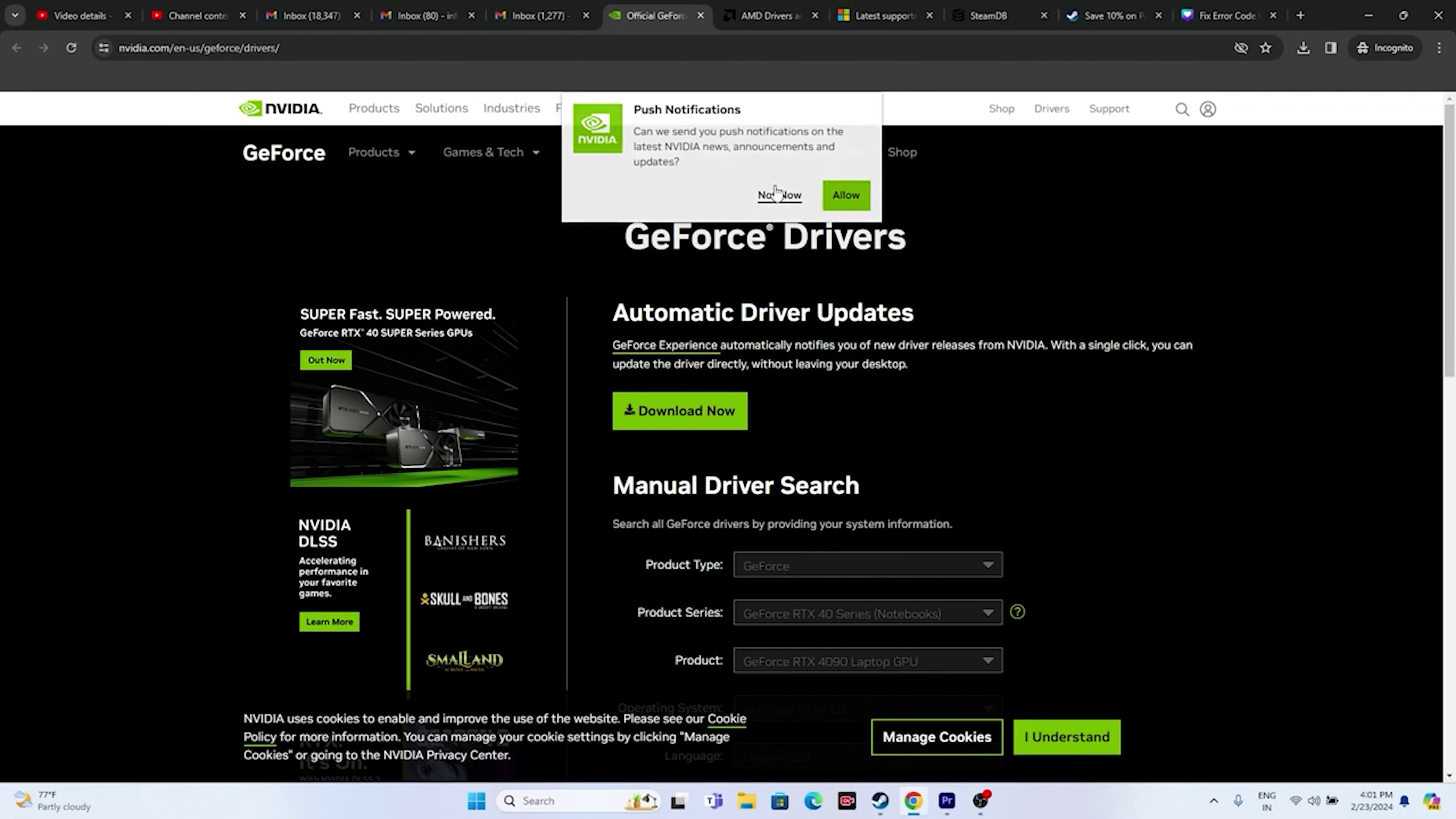
scroll(1188, 268, "down", 1)
scroll(1189, 270, "down", 2)
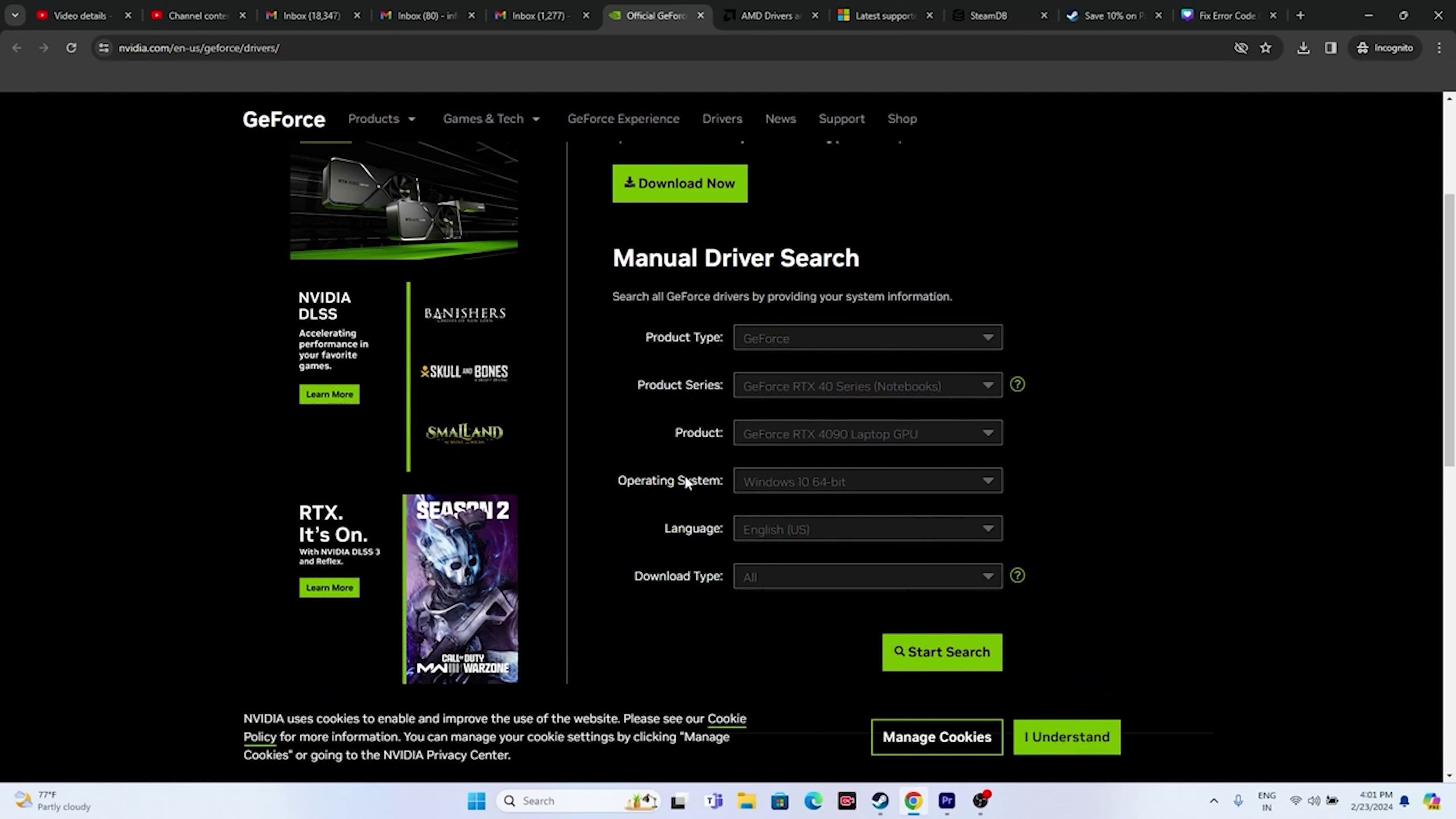
- Set the manual driver search to product type GeForce and product series GeForce RTX 40 Series
left_click(860, 338)
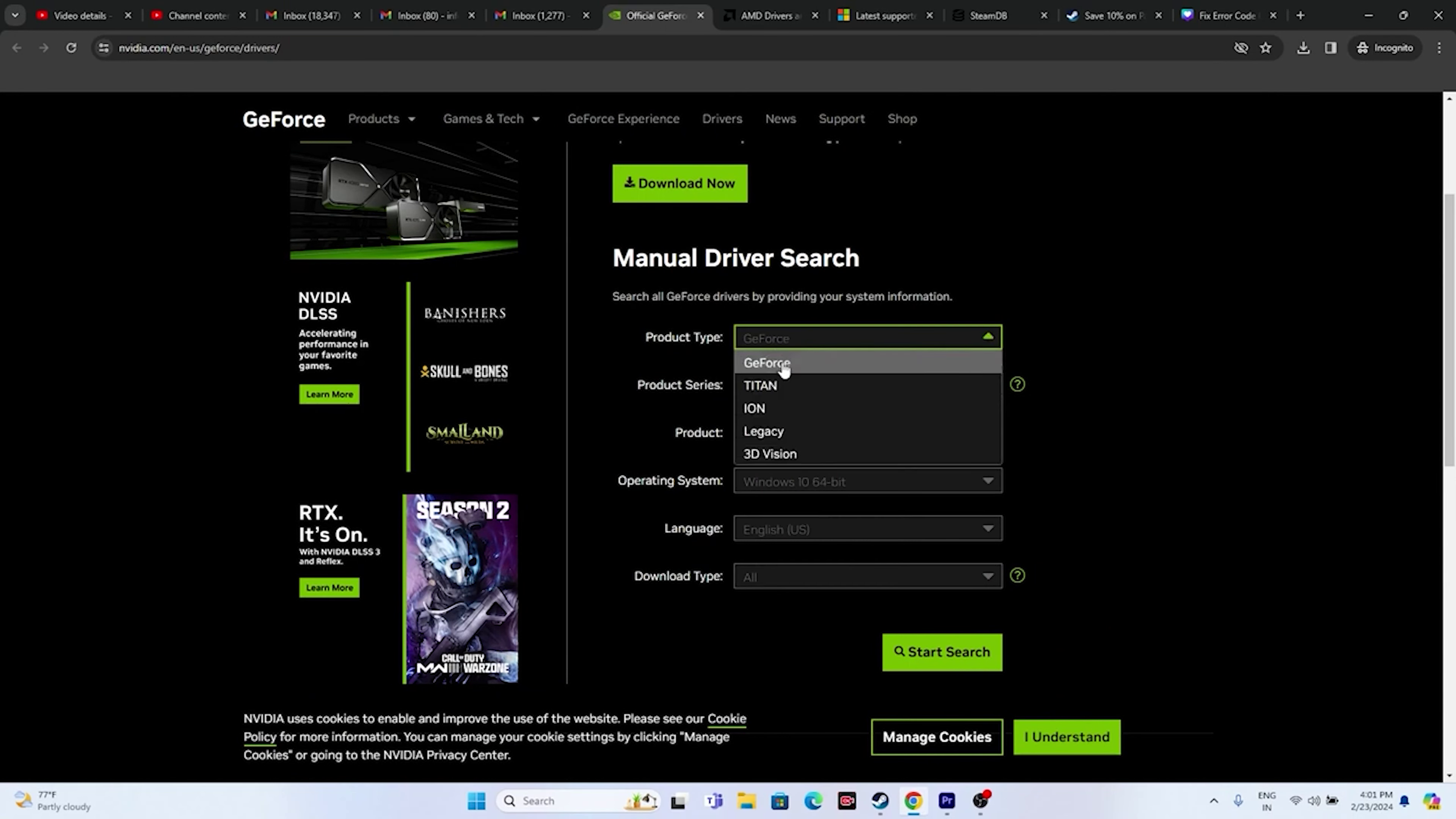
left_click(797, 361)
left_click(797, 384)
left_click(794, 435)
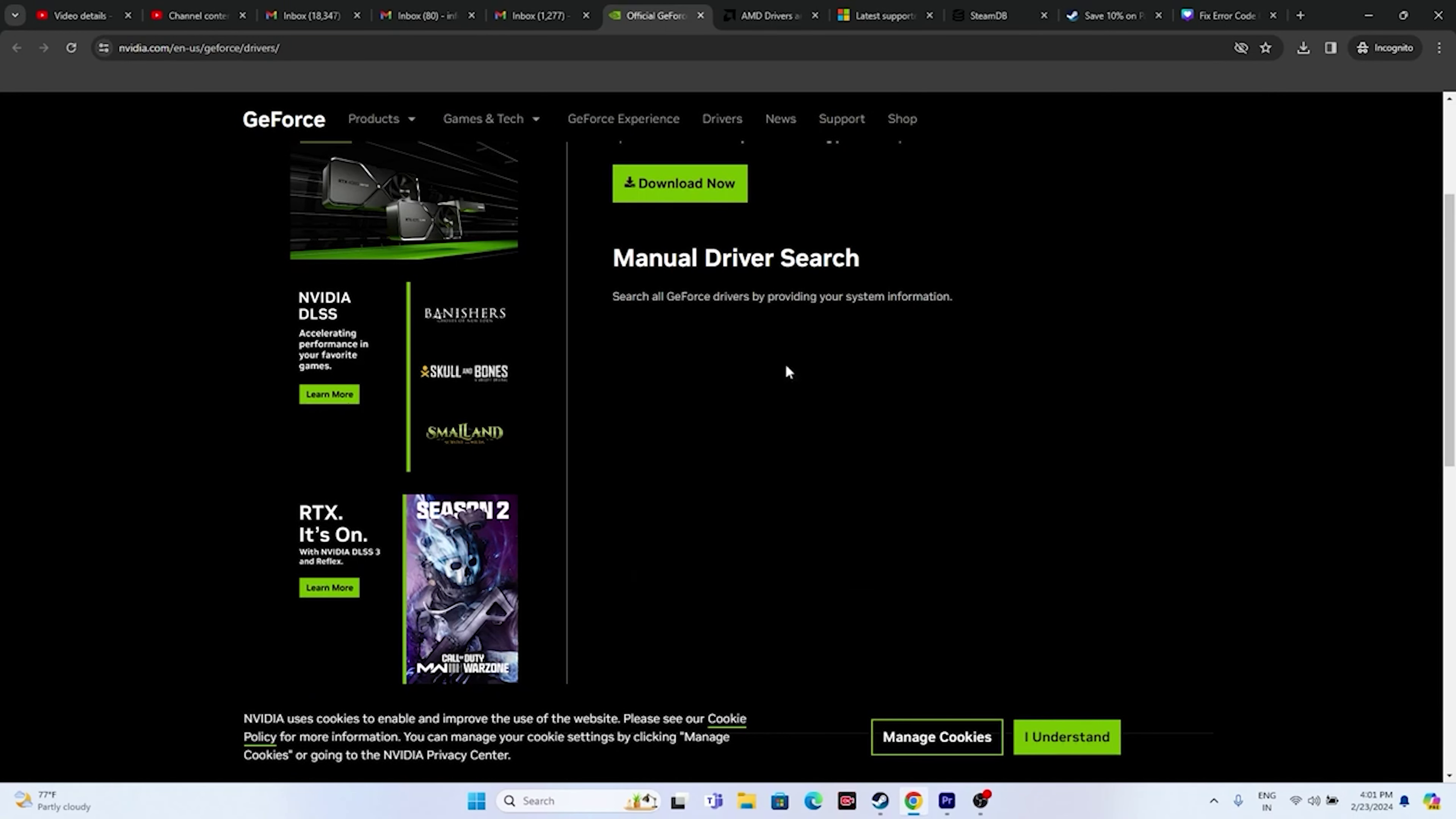
scroll(1061, 310, "down", 1)
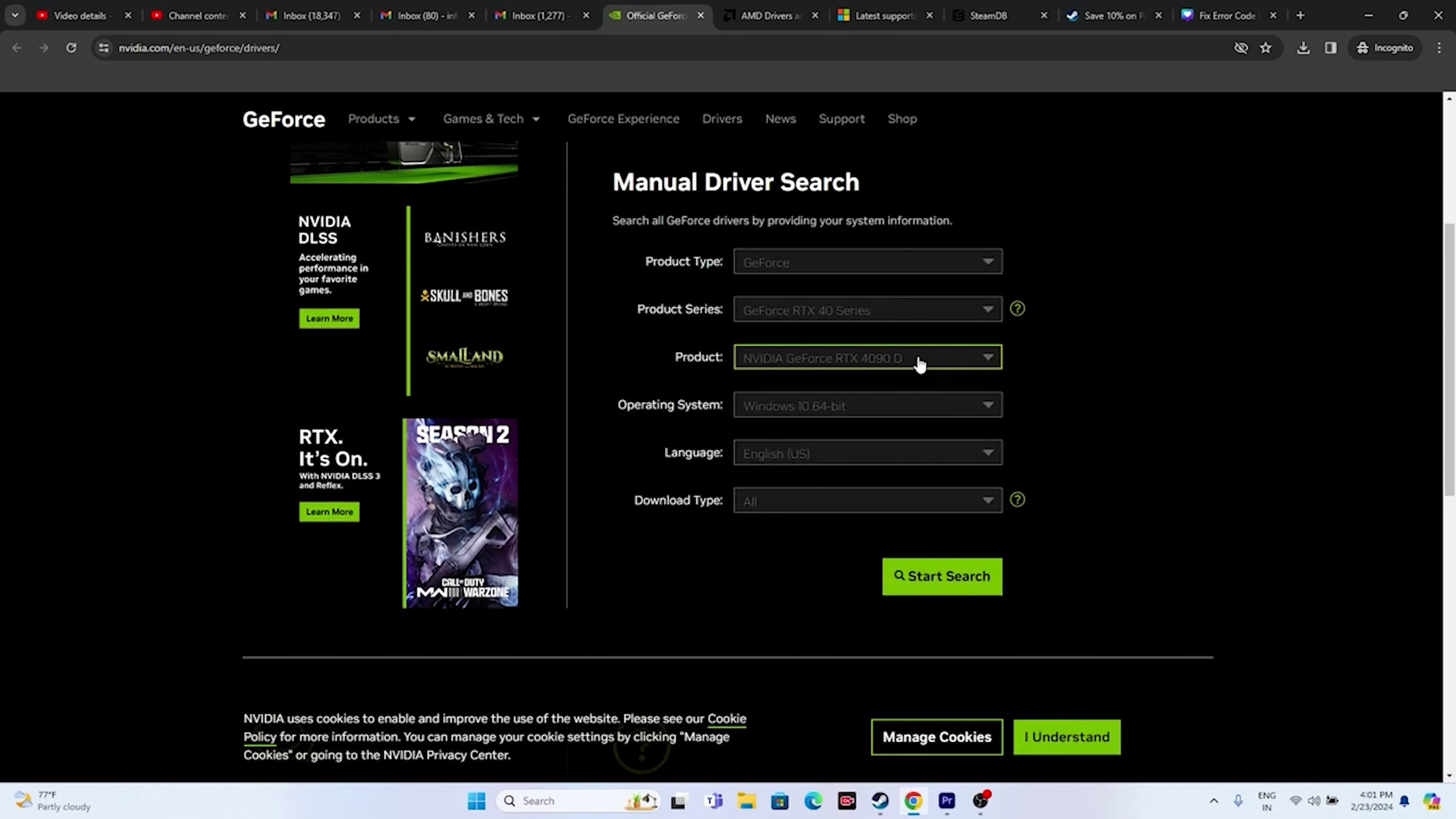
- Choose NVIDIA GeForce RTX 4090 D and Windows 11 as product and operating system, and run the driver search
left_click(836, 360)
left_click(837, 382)
left_click(774, 417)
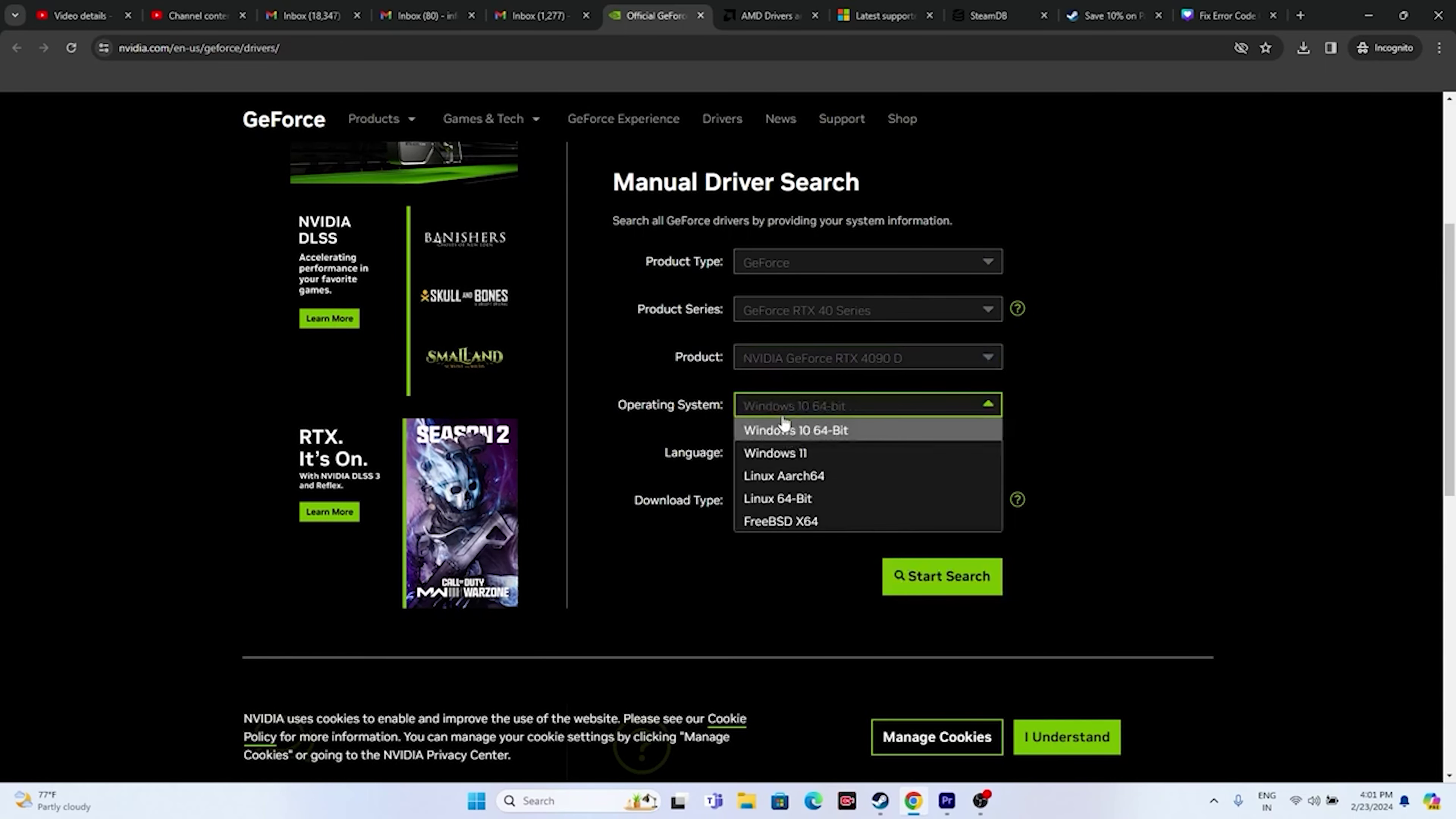
left_click(787, 450)
left_click(936, 576)
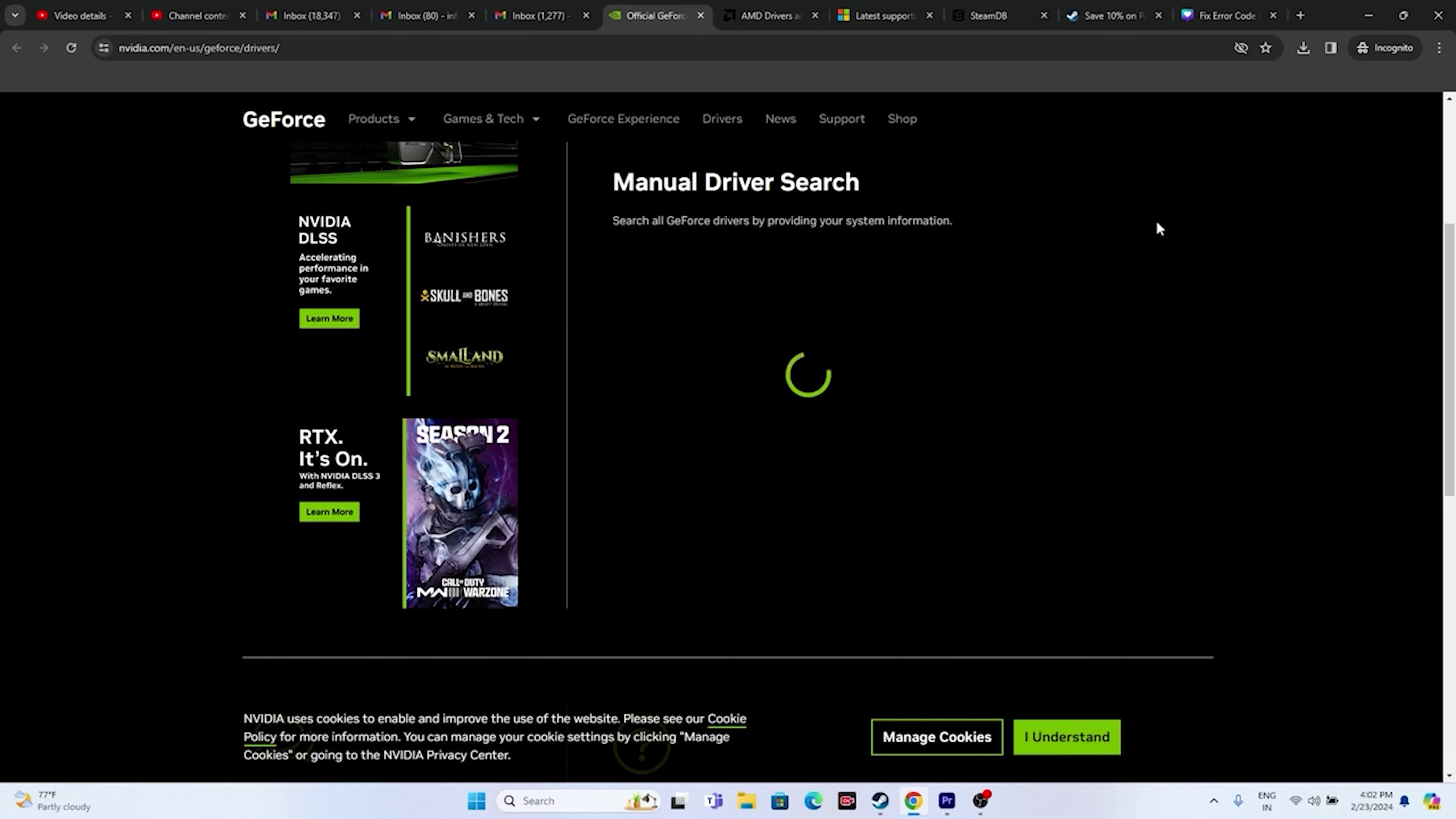
- Examine the driver results, highlighting the release date and version number of the NVIDIA Studio Driver entry
scroll(1156, 218, "down", 4)
scroll(1155, 218, "down", 5)
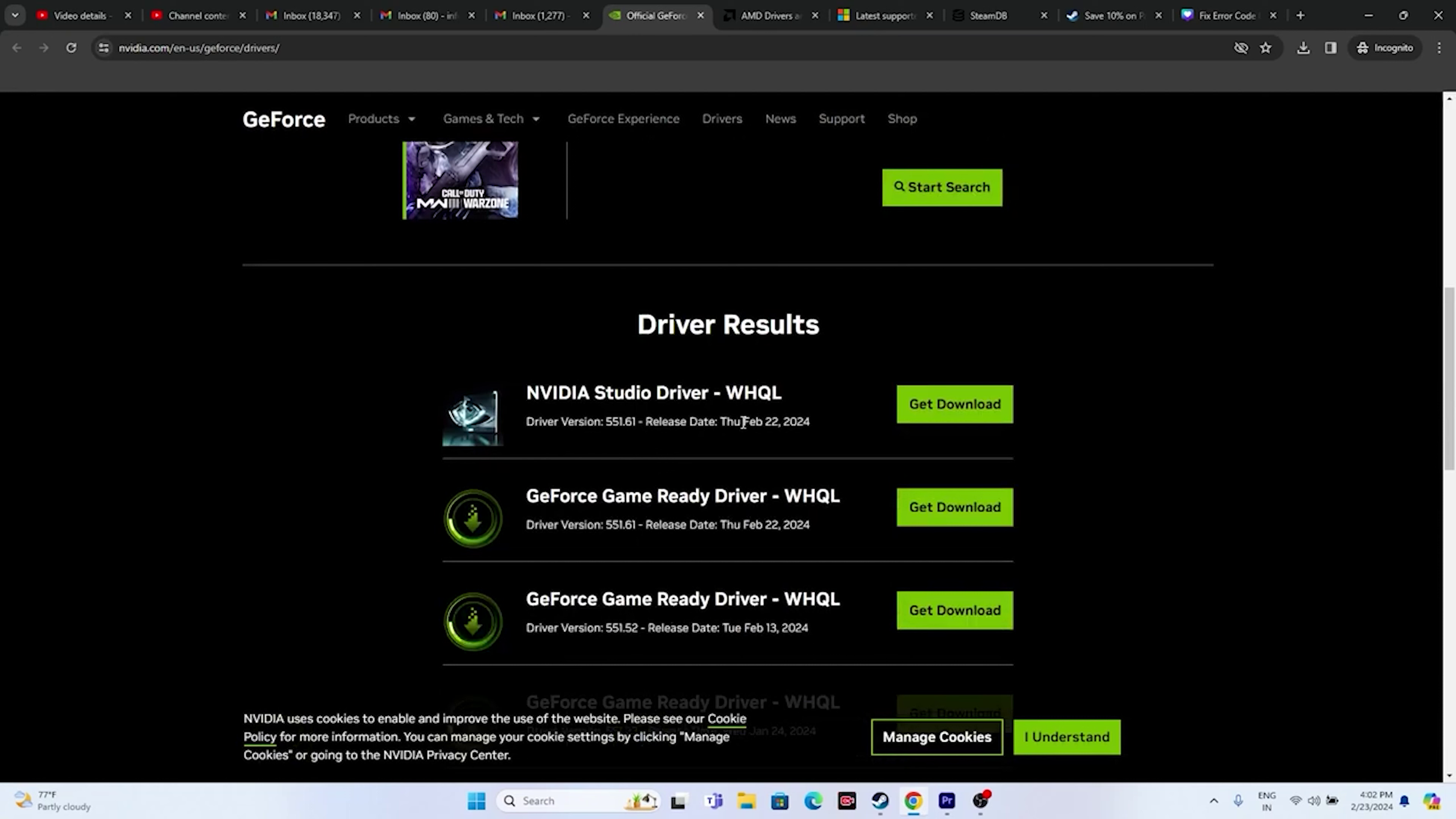
left_click_drag(743, 423, 774, 426)
left_click(684, 430)
left_click_drag(606, 421, 640, 422)
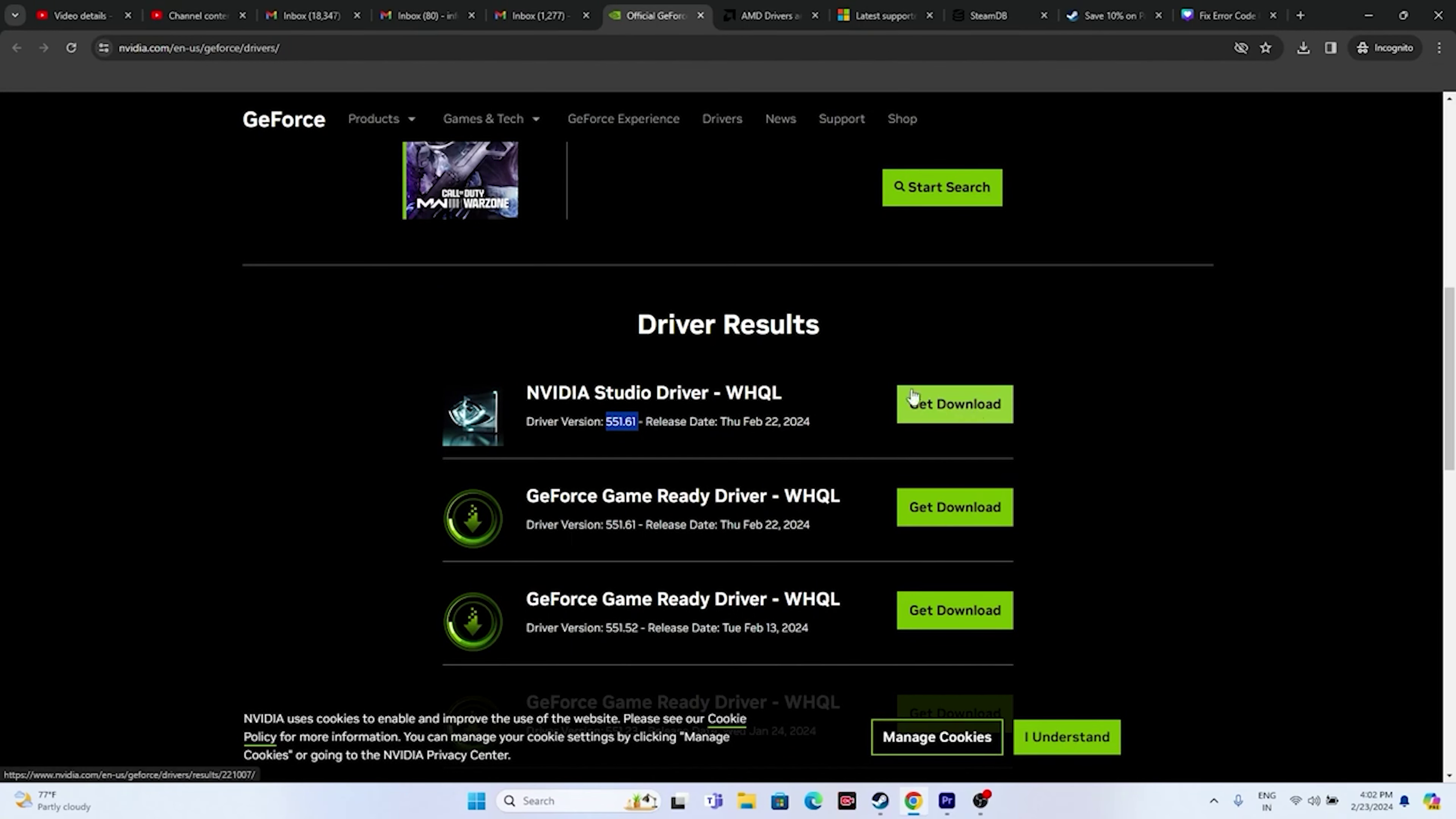
- On the AMD support page, select Graphics, AMD Radeon RX 7000S Series and AMD Radeon RX 7600S, and submit to open its drivers page
left_click(750, 15)
scroll(467, 404, "down", 5)
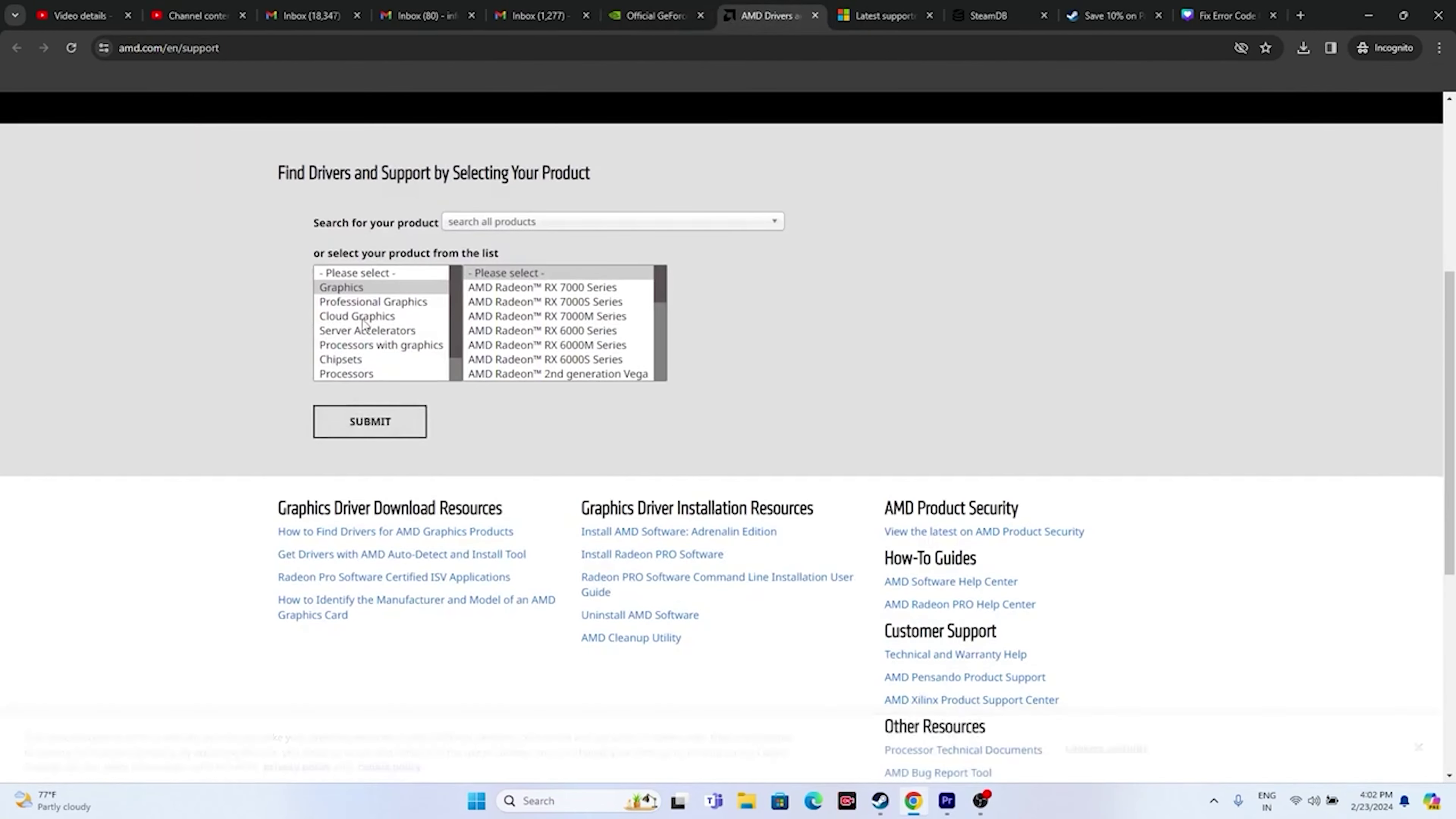
left_click(350, 287)
left_click(542, 302)
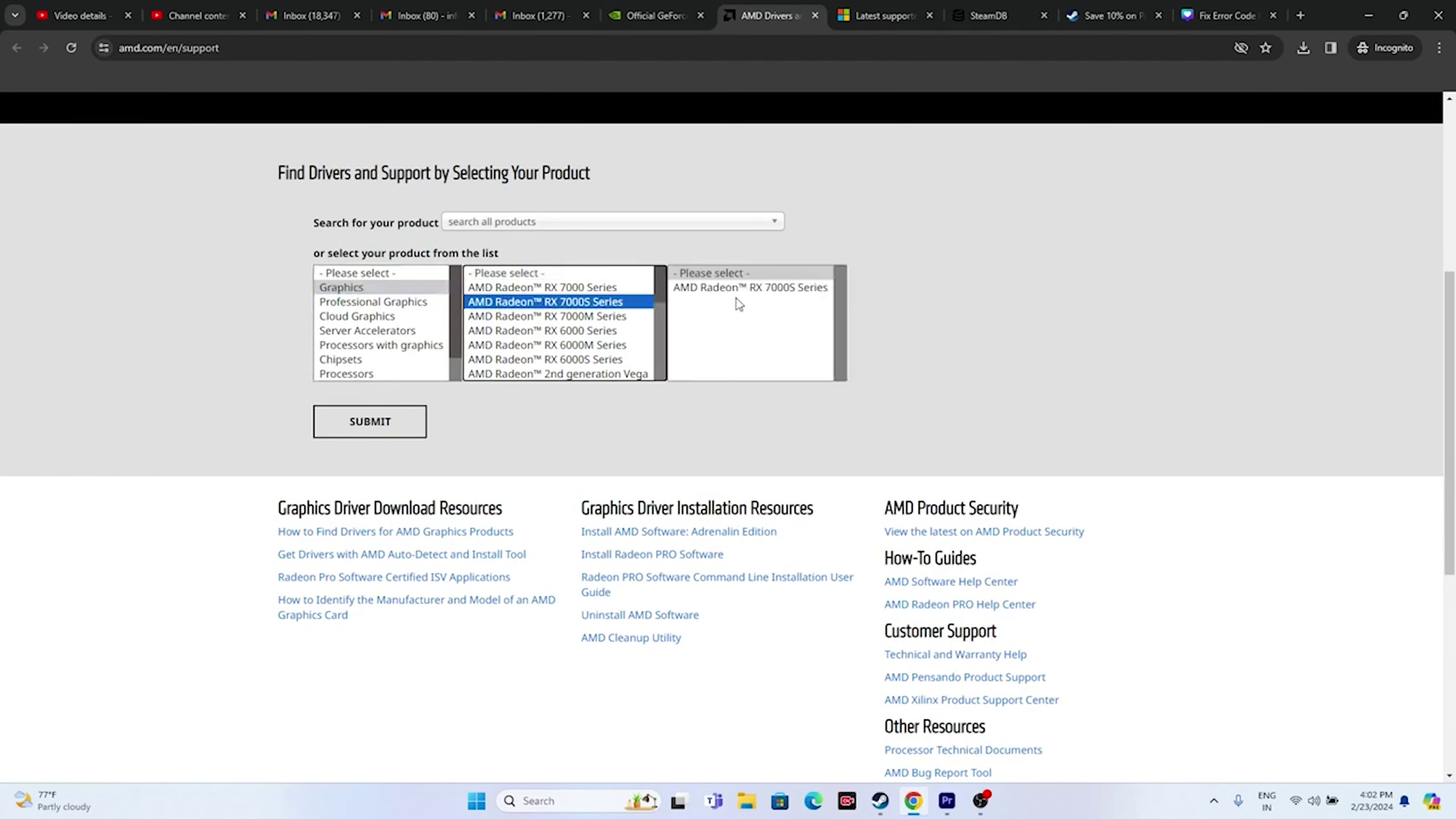
left_click(788, 288)
left_click(912, 302)
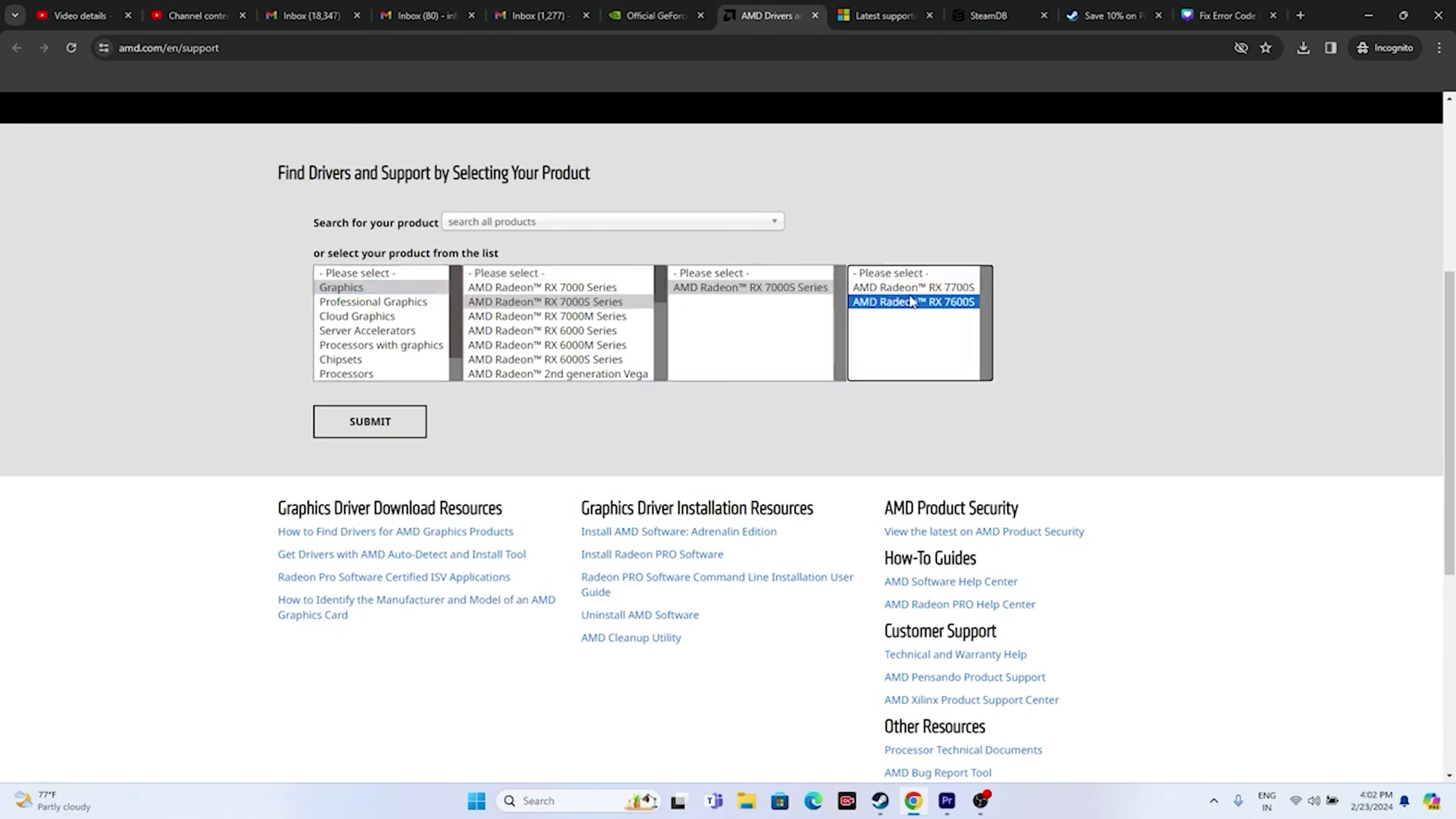
left_click(369, 422)
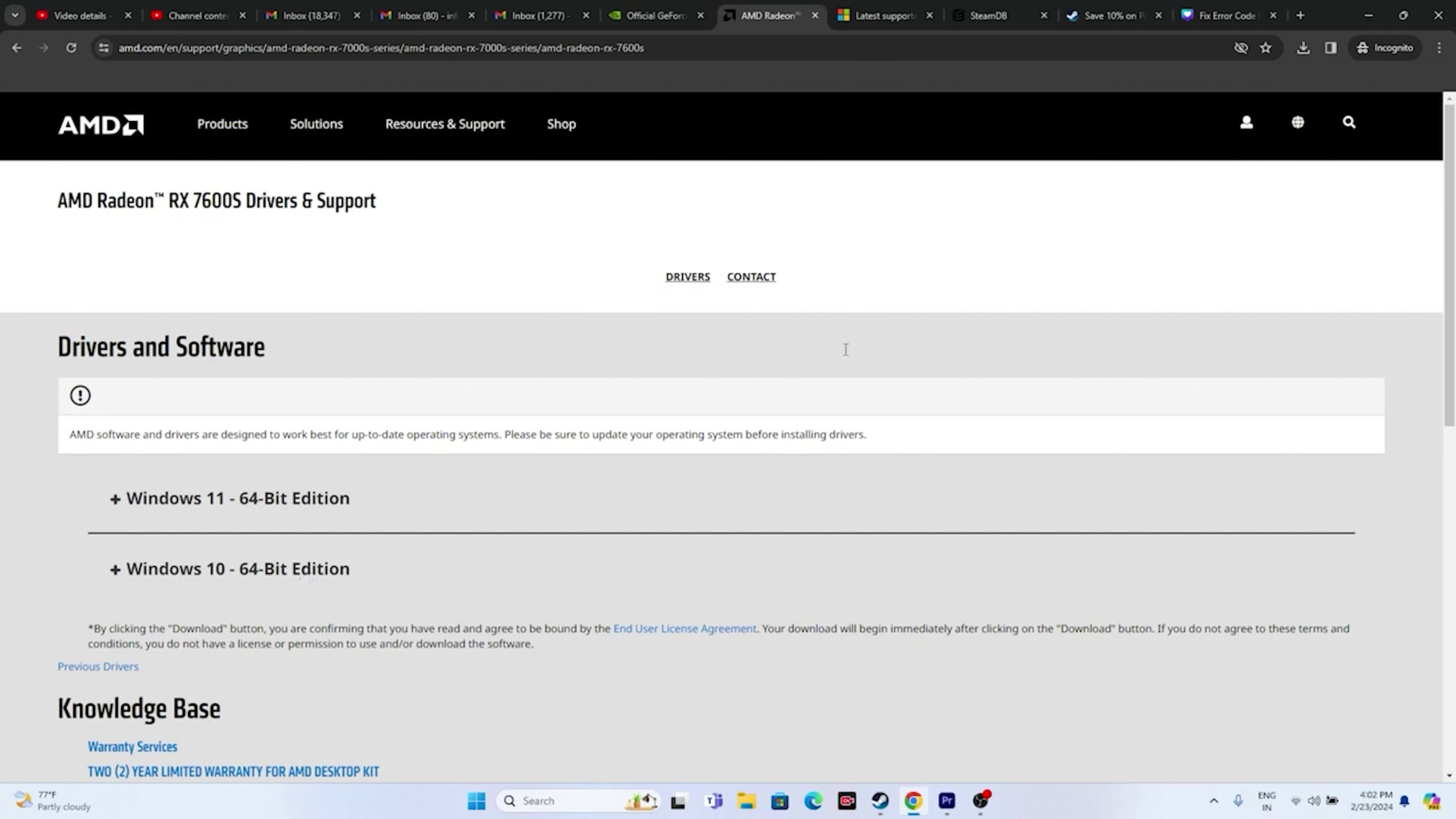
- Show Microsoft's Visual C++ Redistributable downloads page and examine the X64 and X86 download links for the latest version
left_click(875, 7)
left_click_drag(693, 294, 403, 244)
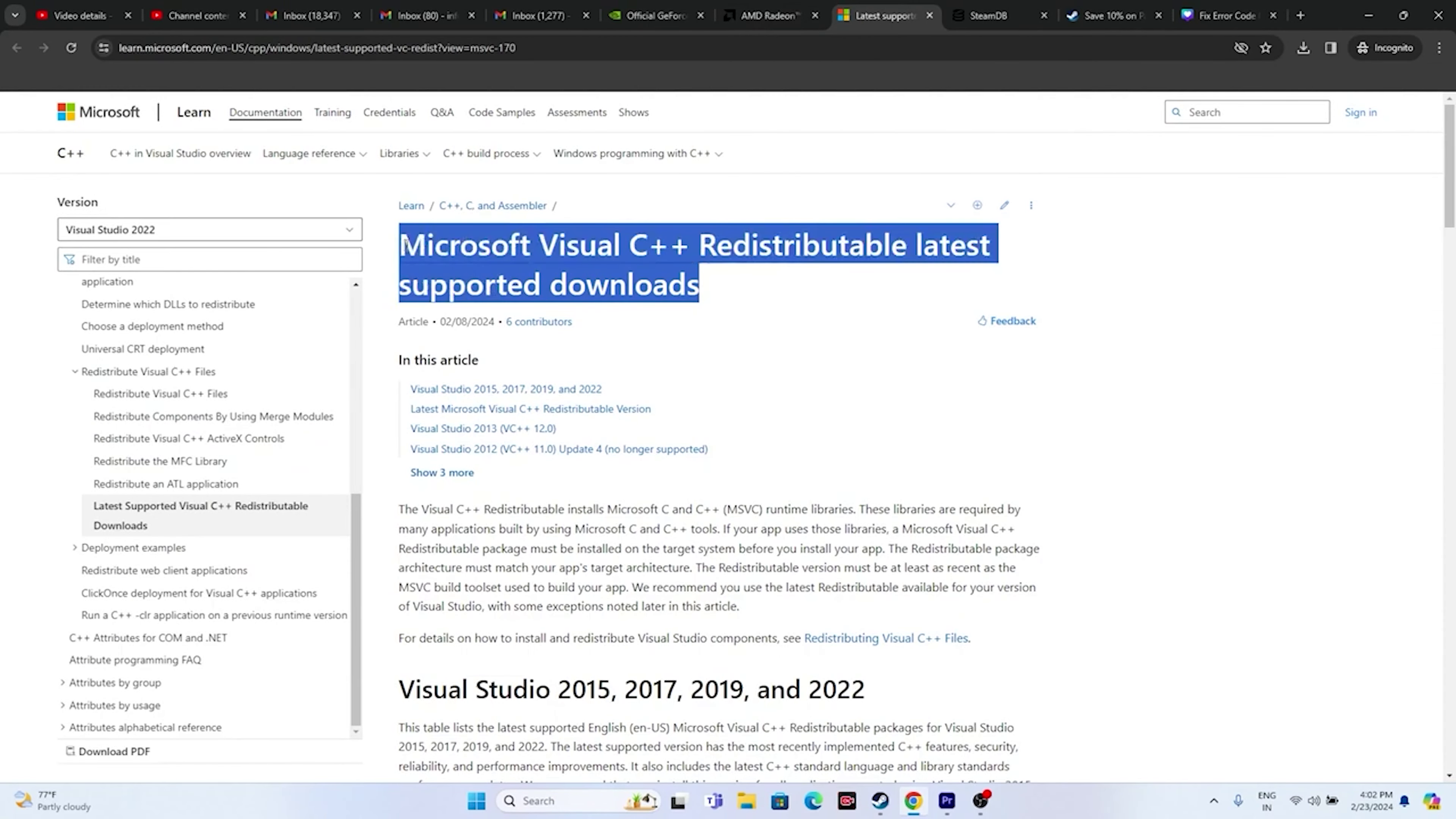
left_click(746, 304)
scroll(747, 305, "down", 10)
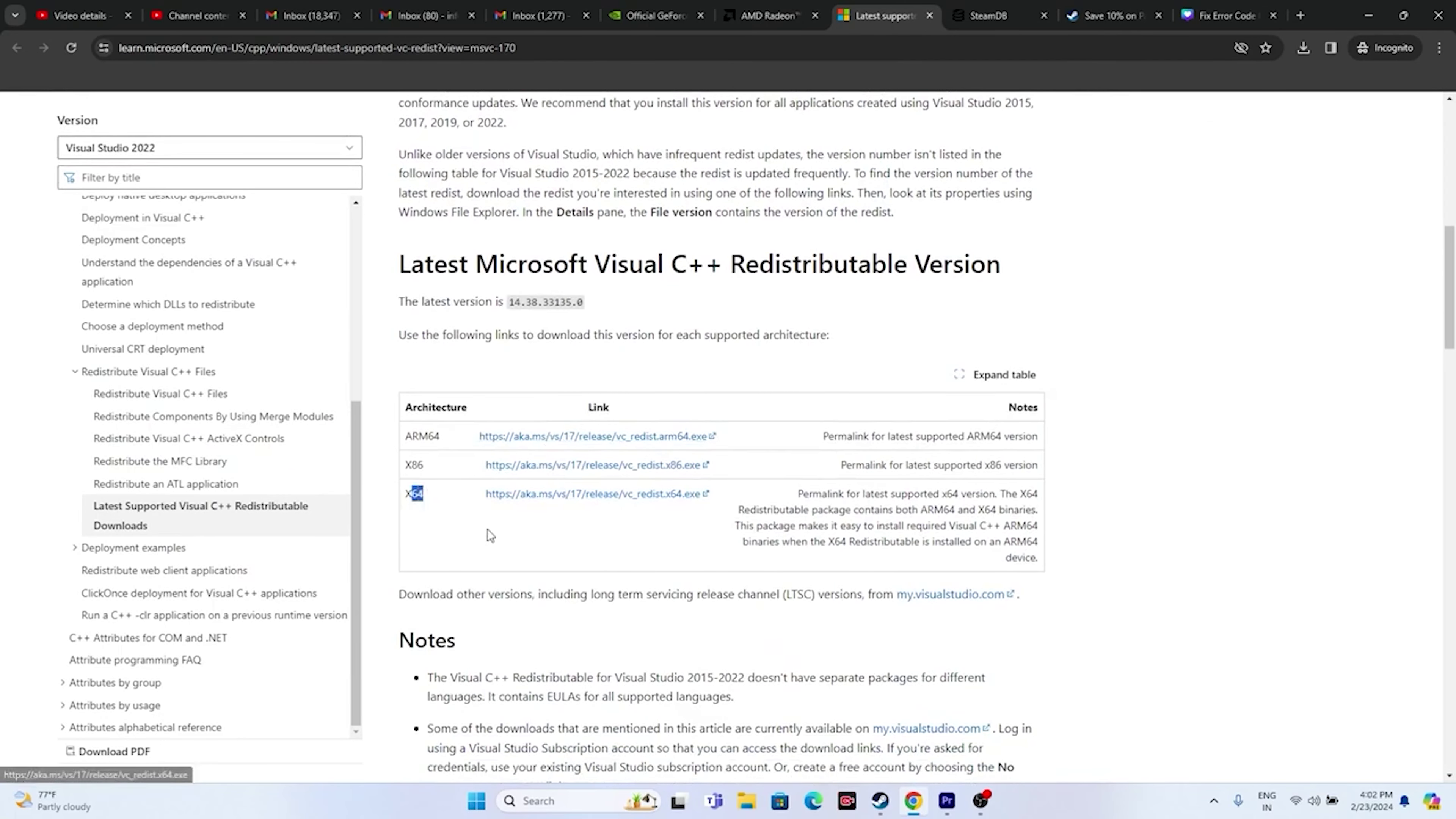
left_click_drag(412, 464, 453, 473)
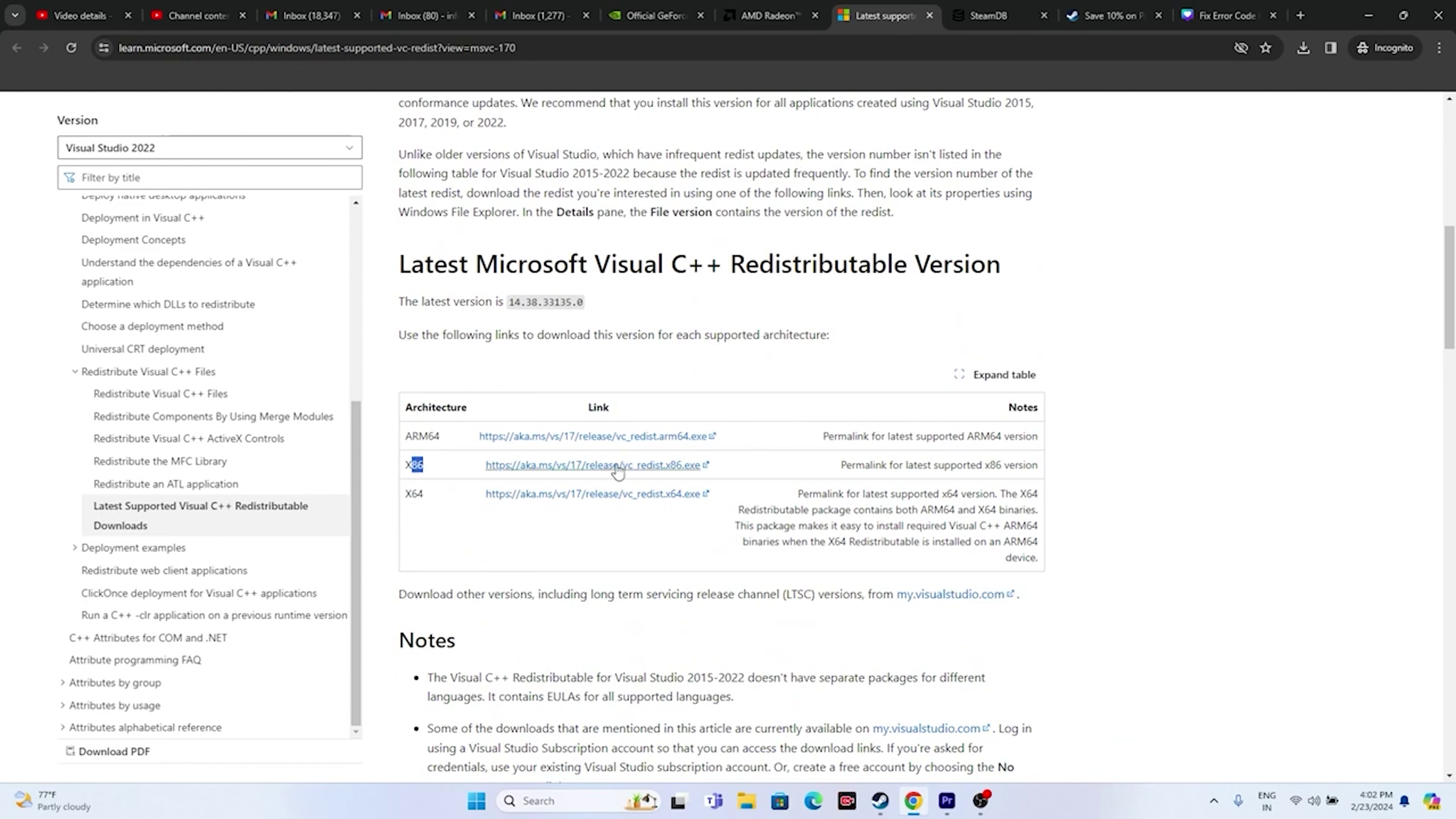
left_click(1186, 332)
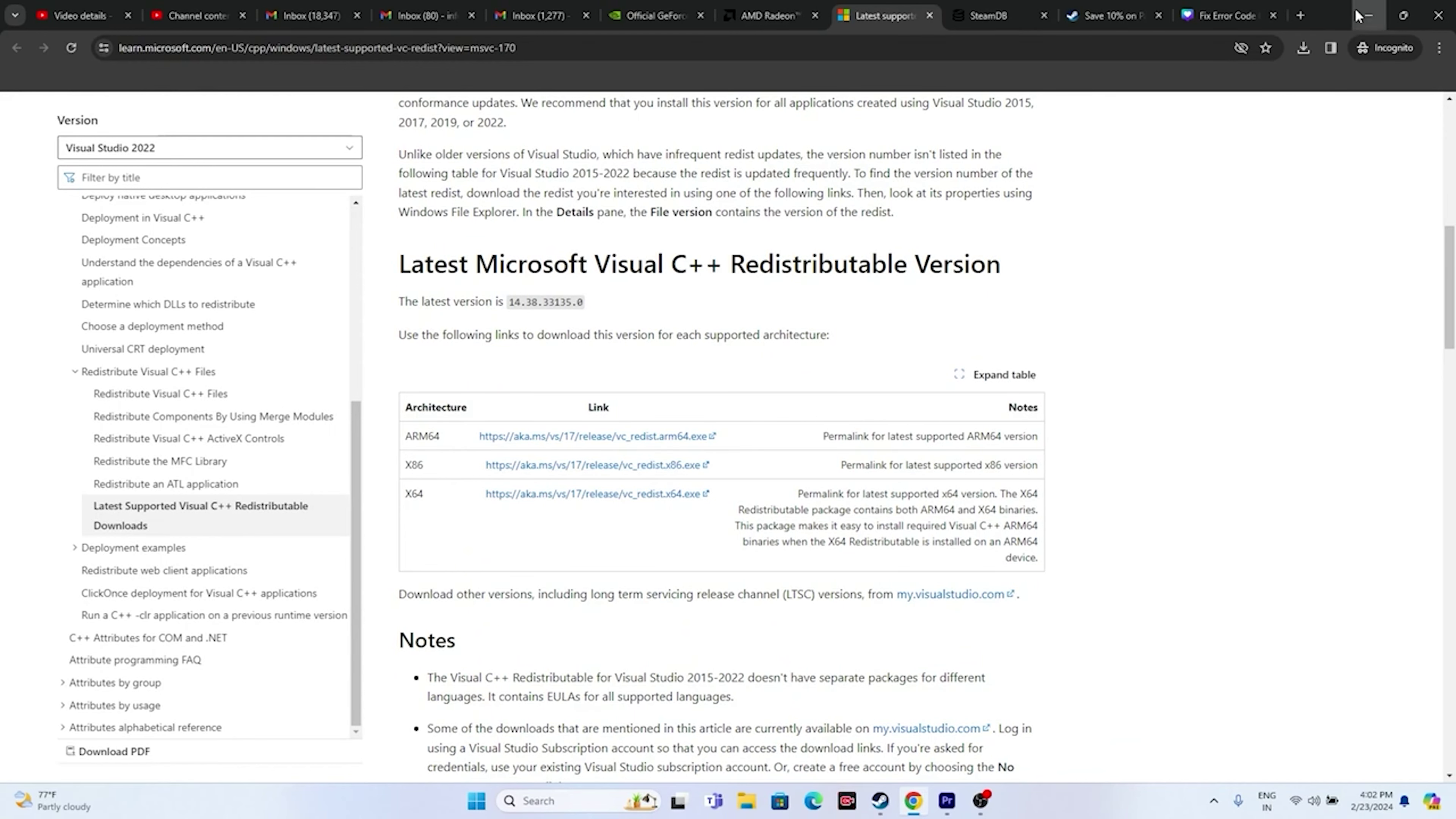
- Minimize Chrome, switch to Steam and view the management options for Pacific Drive, including uninstalling, then dismiss them
left_click(1368, 15)
left_click(882, 800)
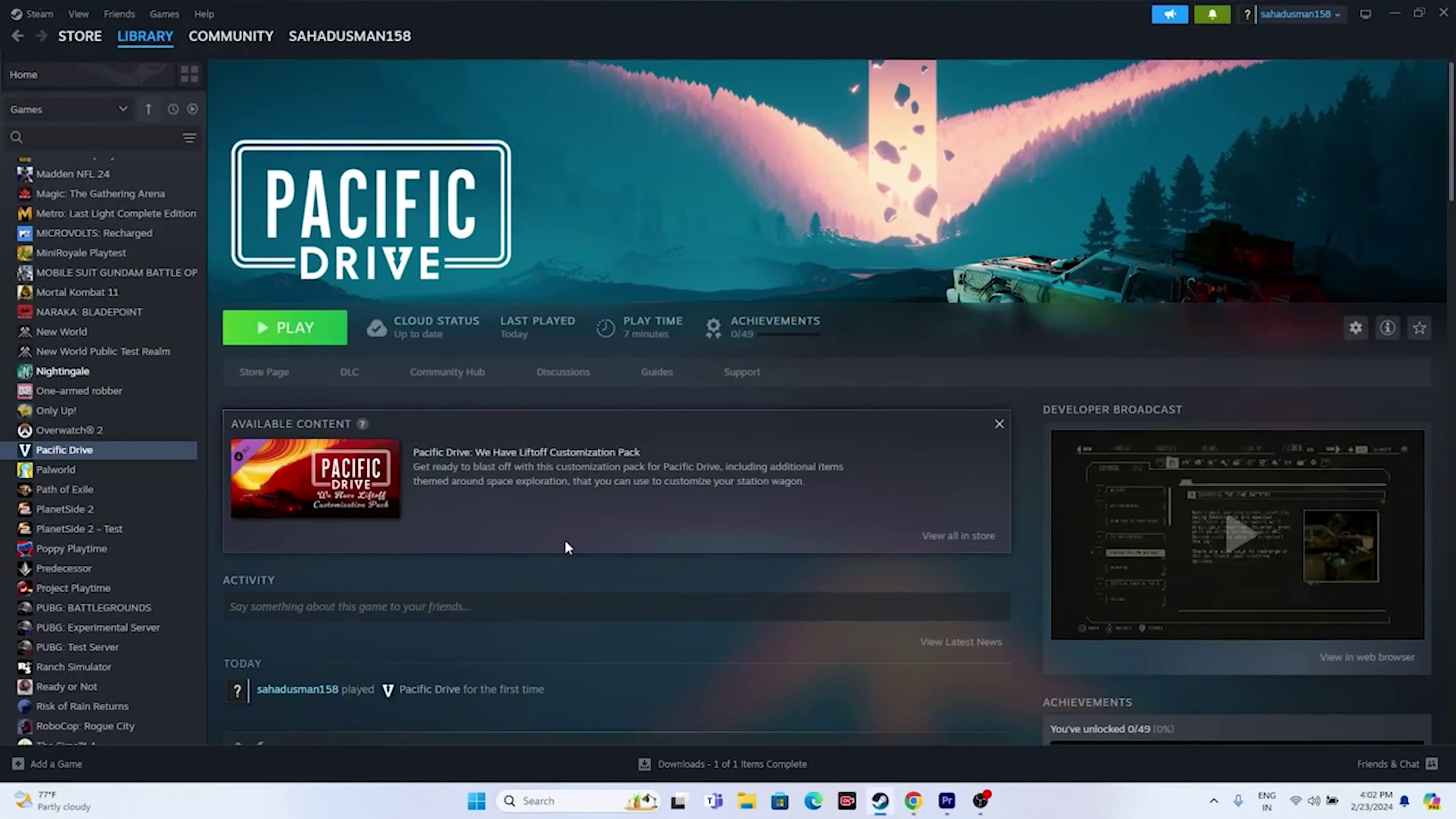
right_click(87, 452)
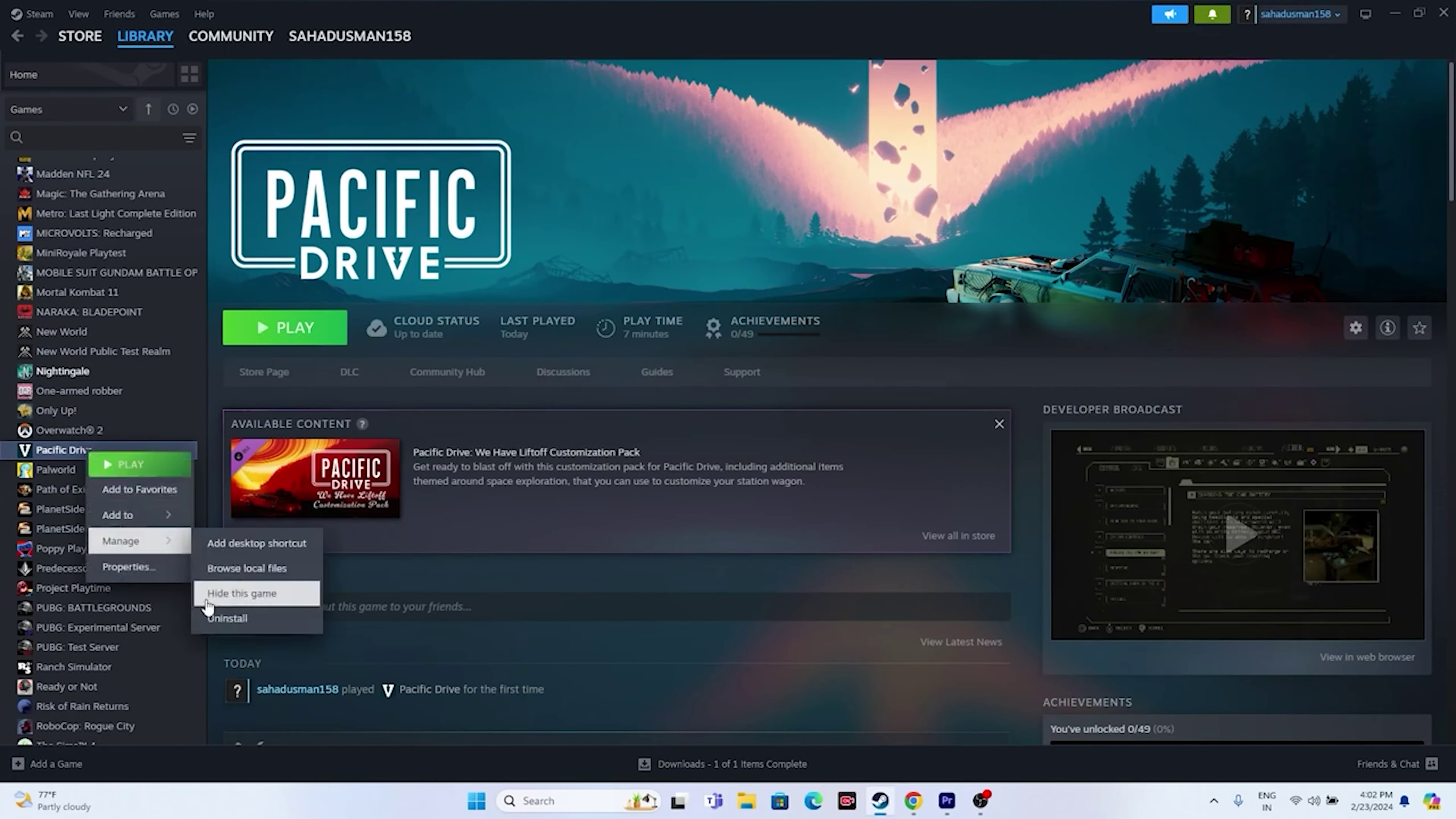
left_click(591, 578)
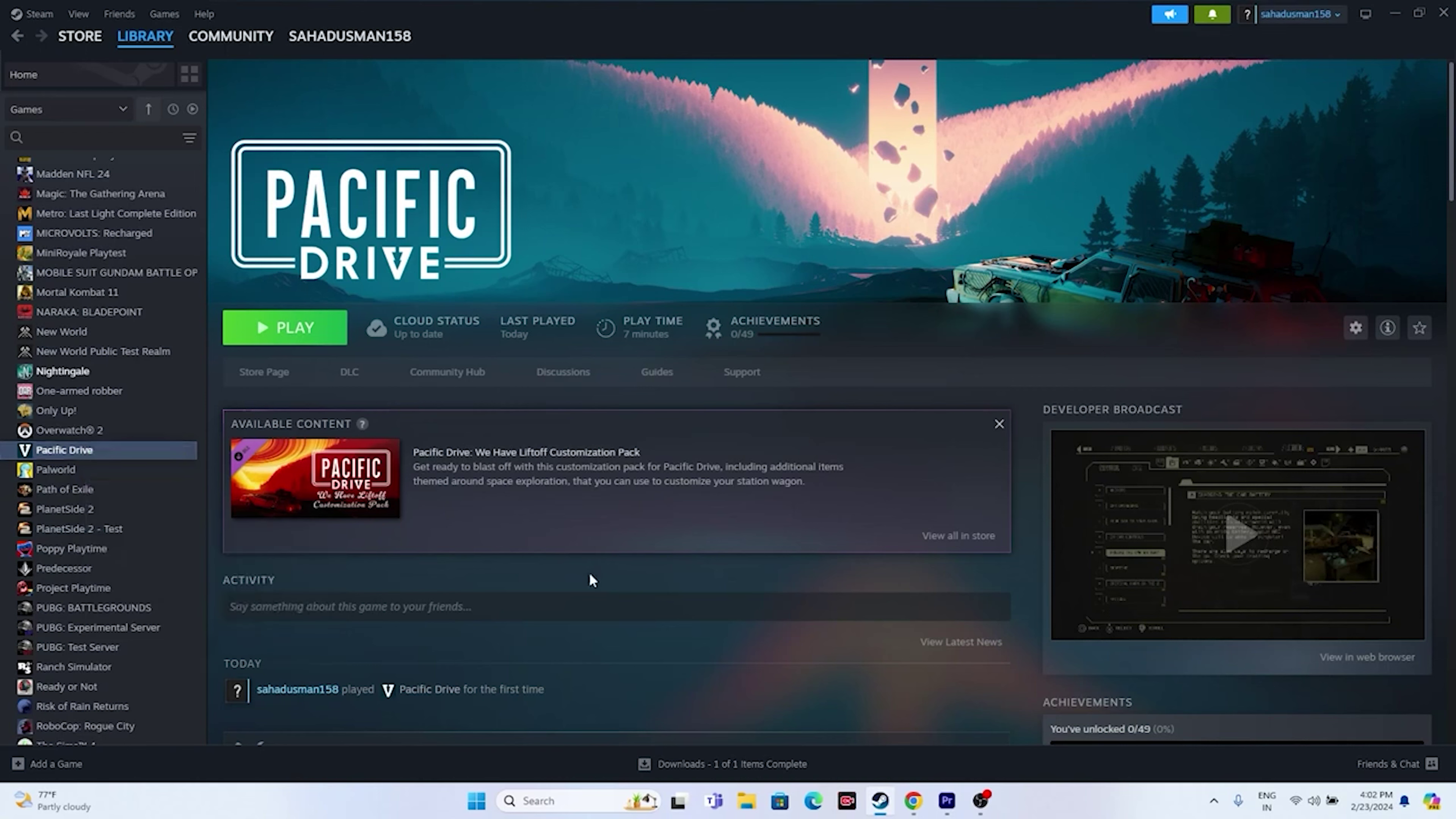
- Open File Explorer, check the drives under This PC, and close the window
key("super+e")
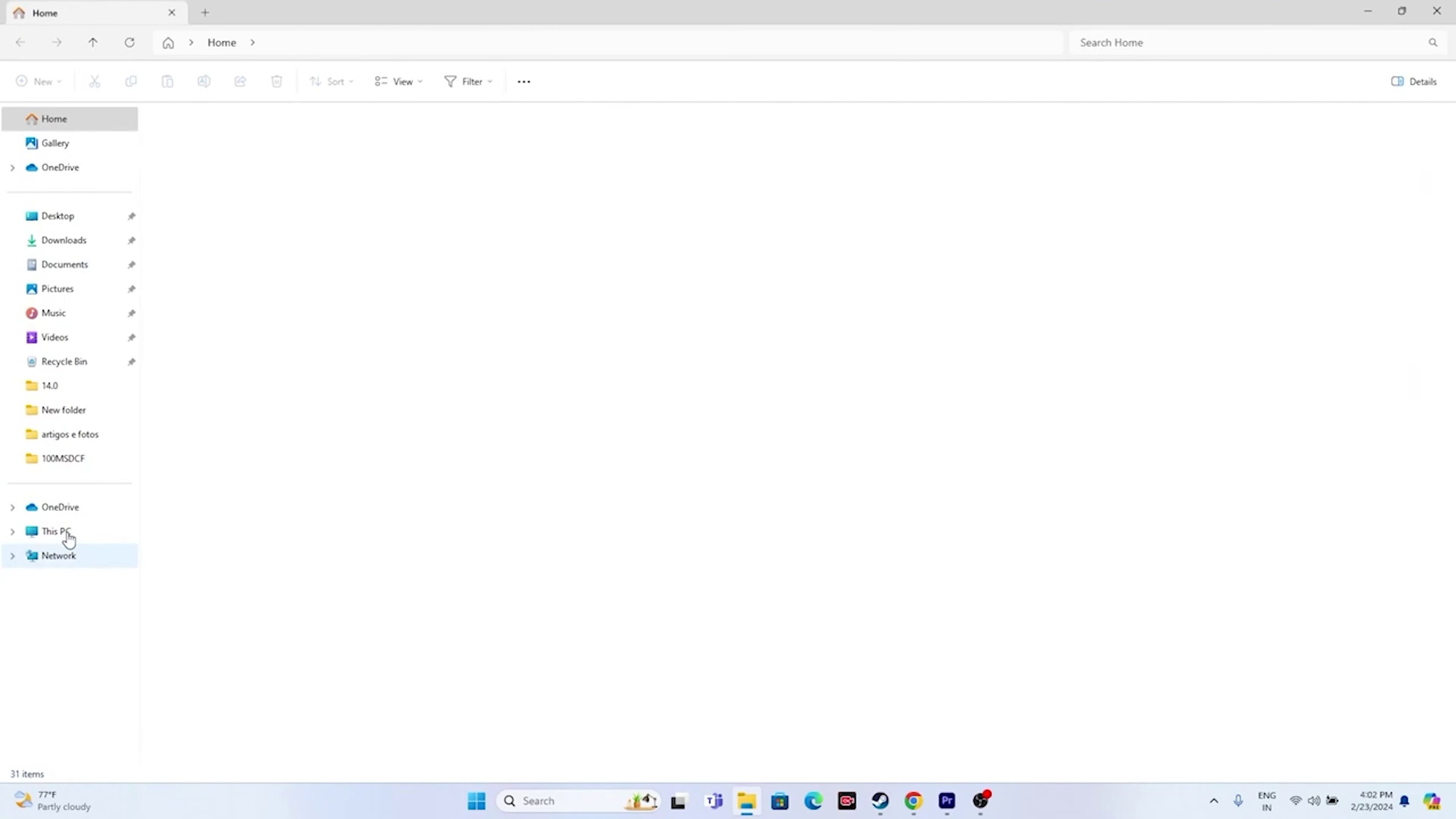
left_click(68, 537)
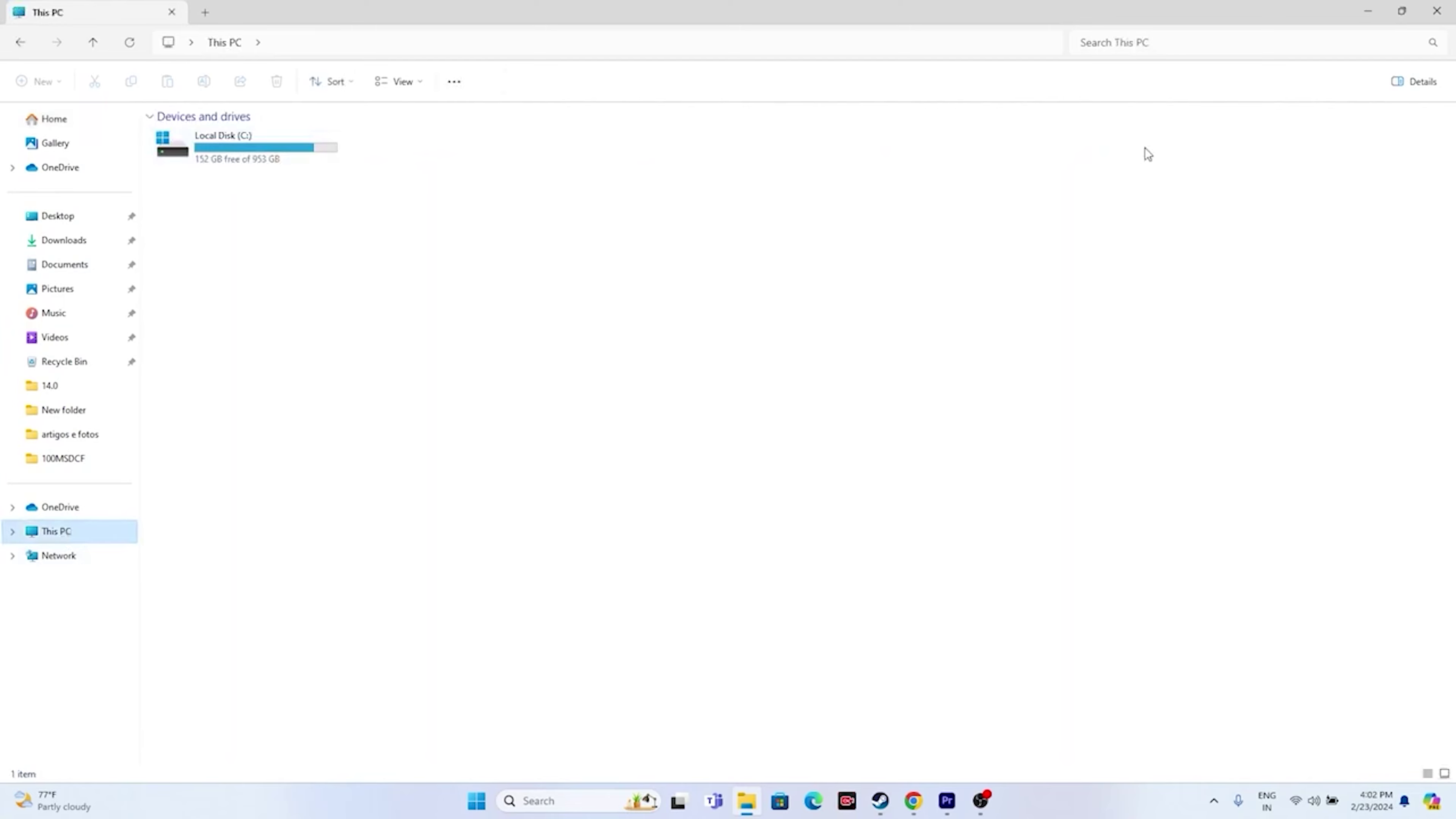
left_click(1441, 18)
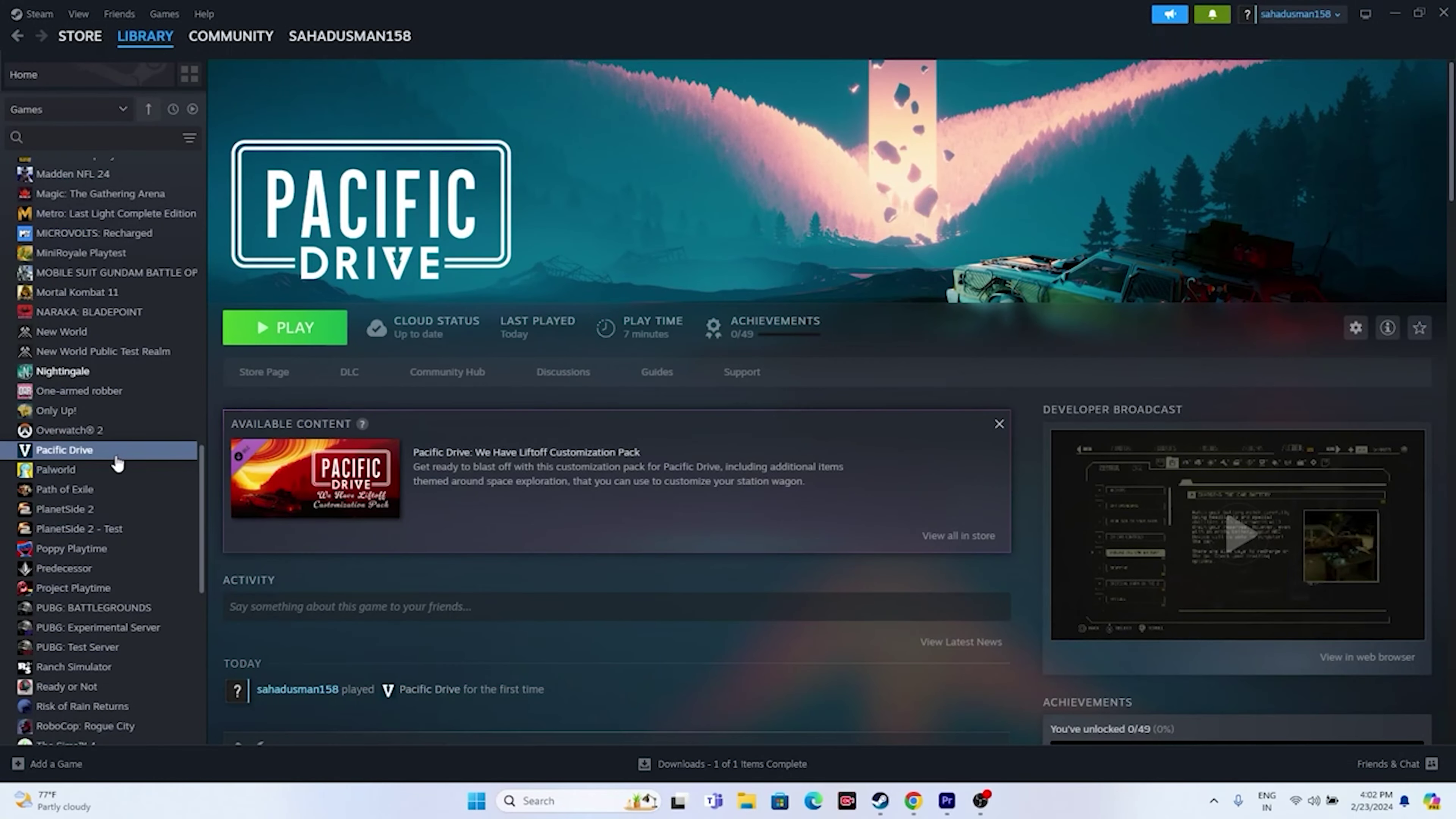
- Verify the integrity of Pacific Drive's installed game files, then close its properties
right_click(92, 455)
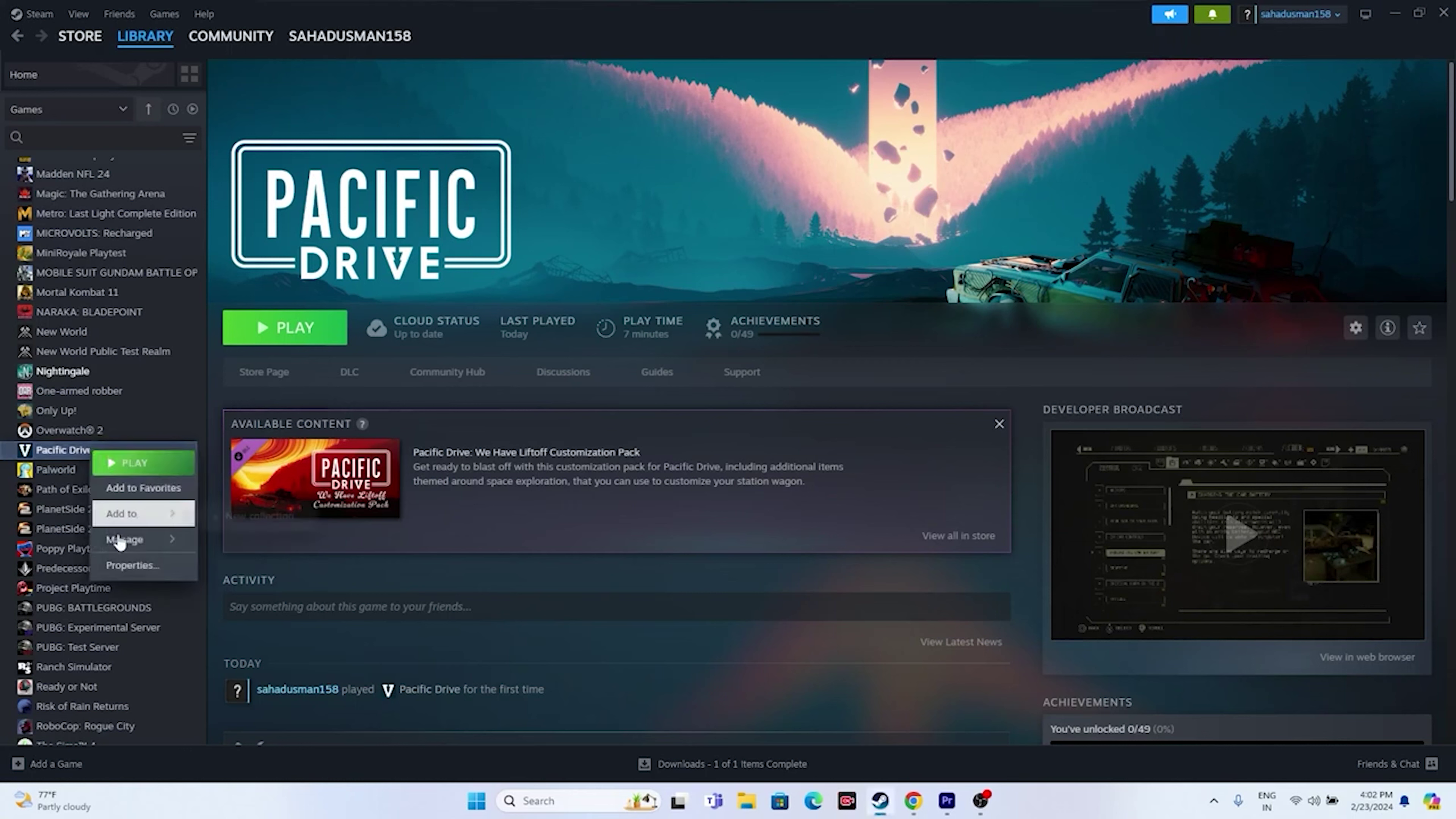
left_click(137, 566)
left_click(479, 292)
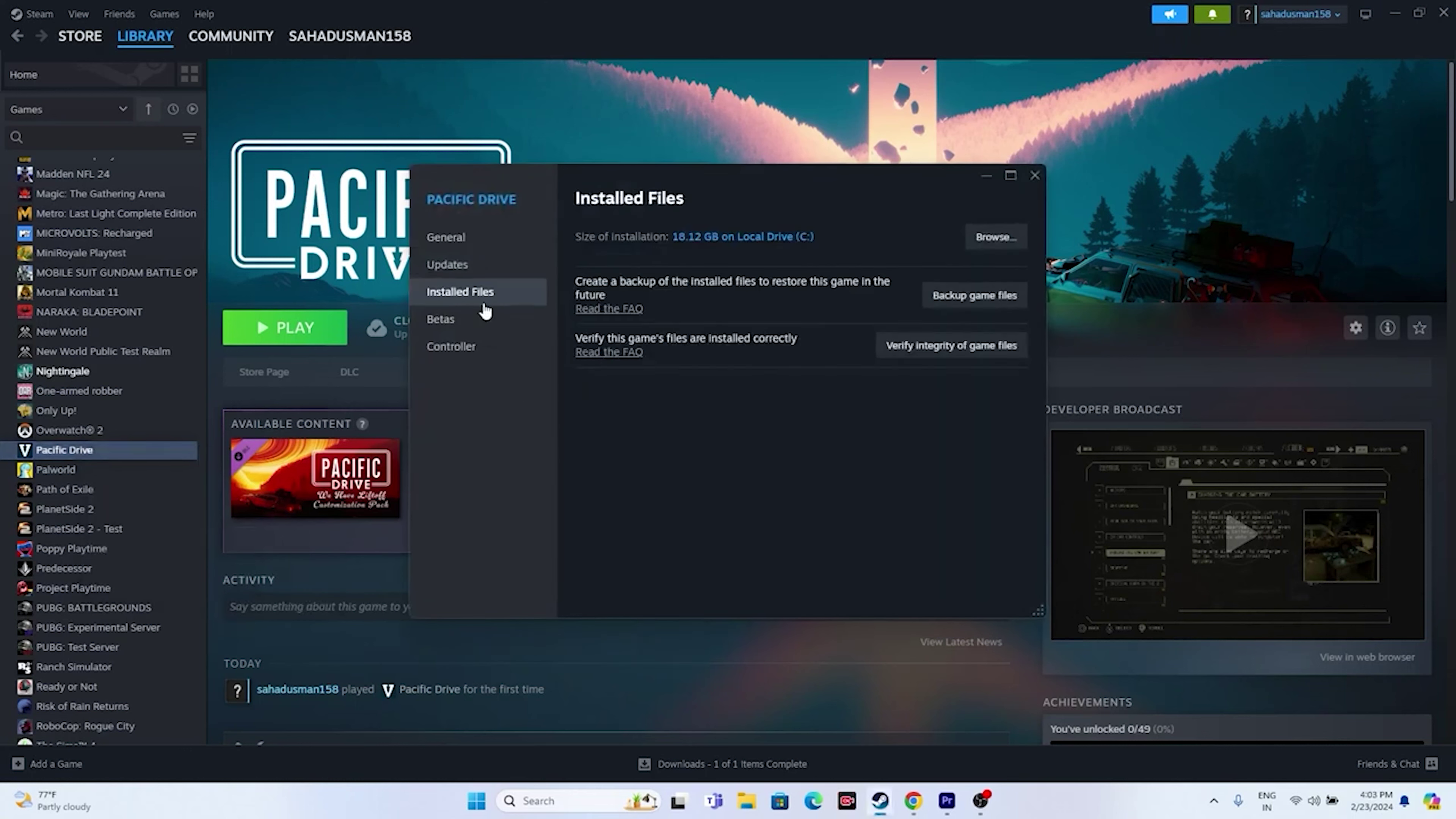
left_click(972, 355)
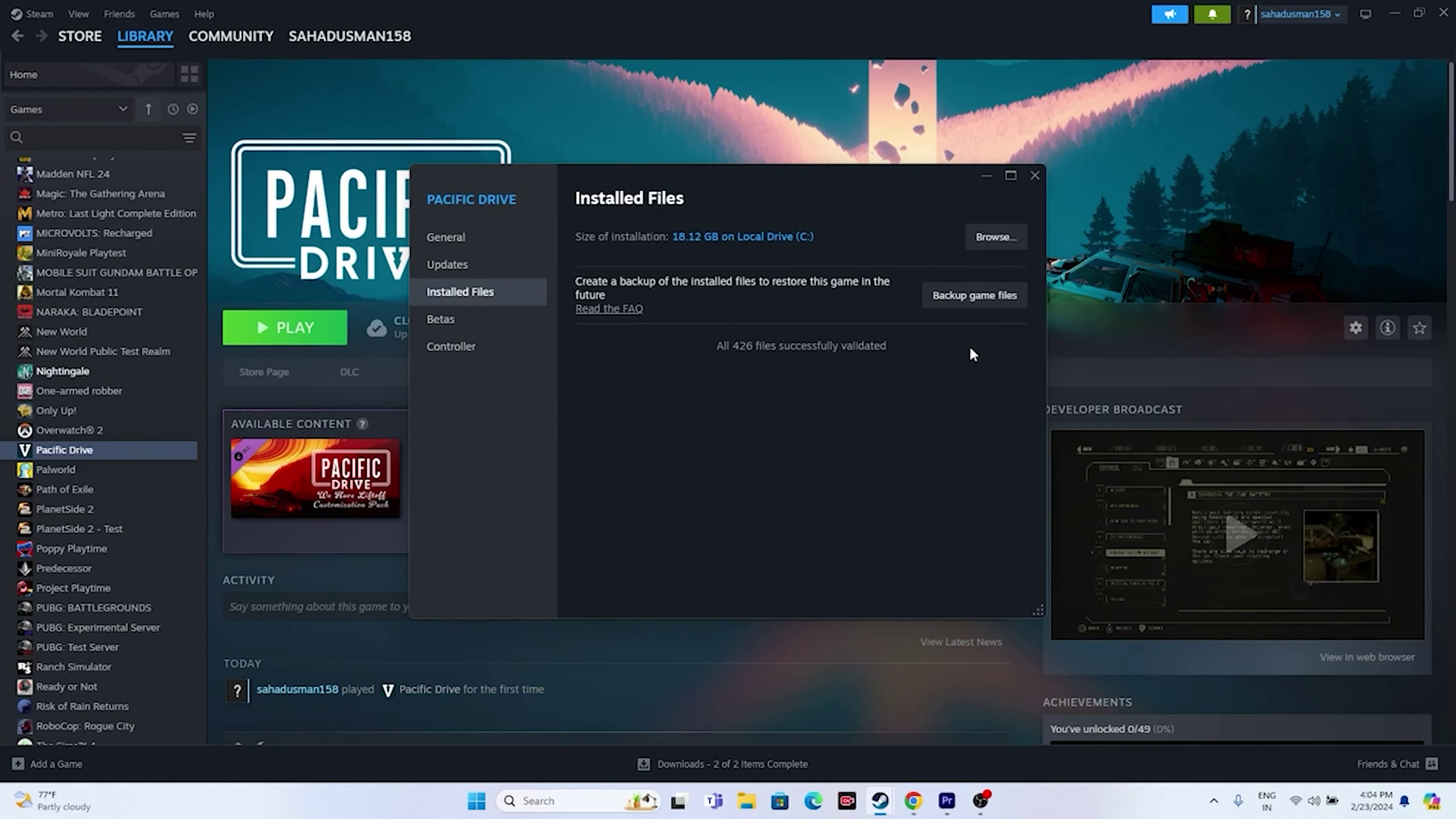
left_click(1034, 174)
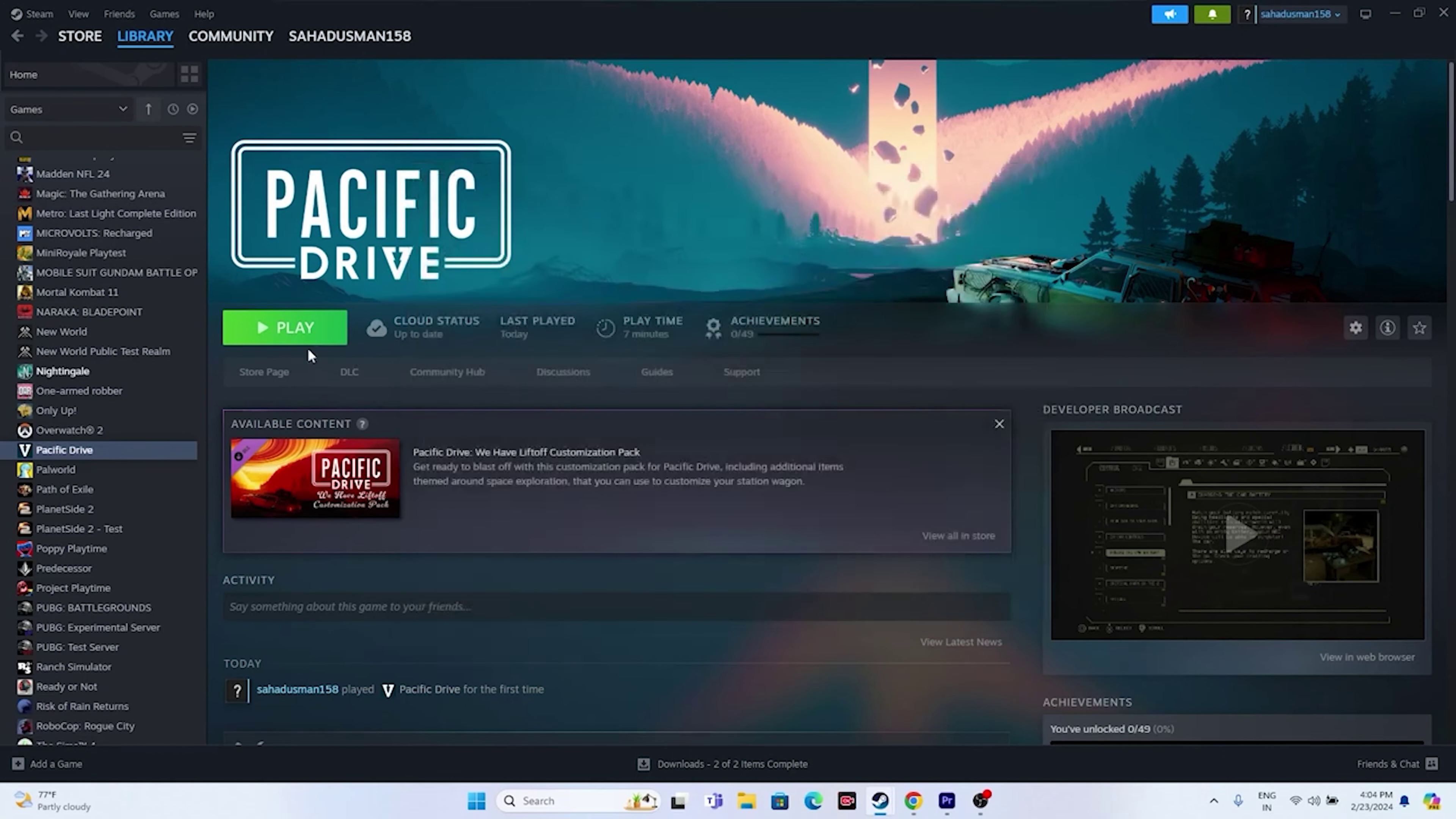